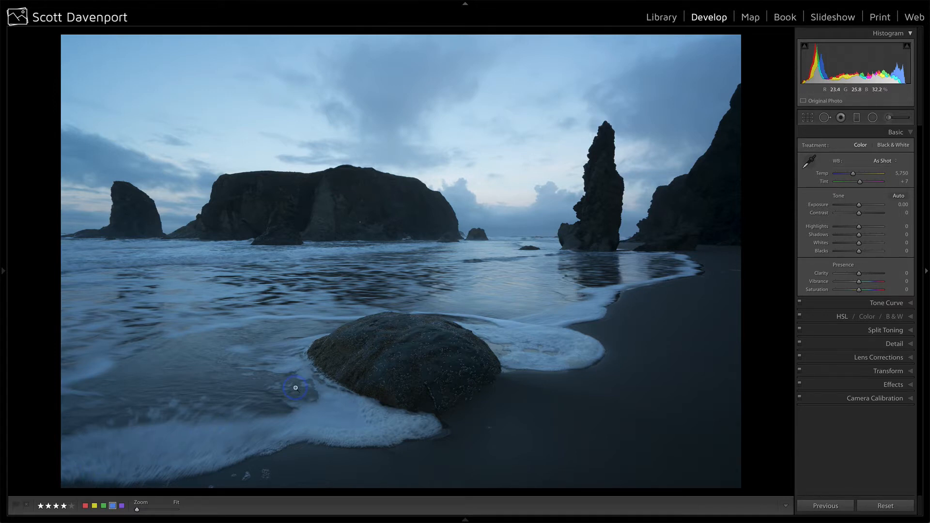
# - Crop the seascape slightly tighter at the original aspect ratio, trimming the debris along the bottom edge
pyautogui.press('r')
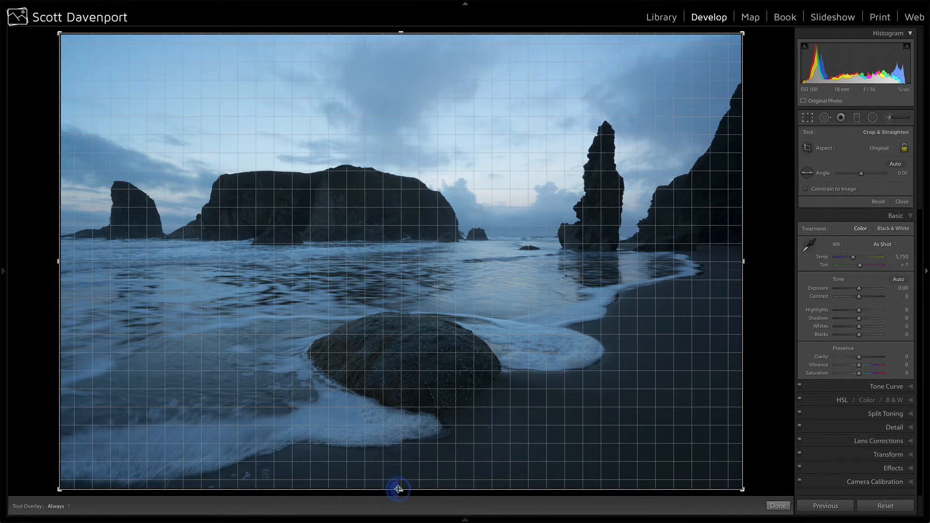
pyautogui.moveTo(398, 489); pyautogui.dragTo(399, 481)
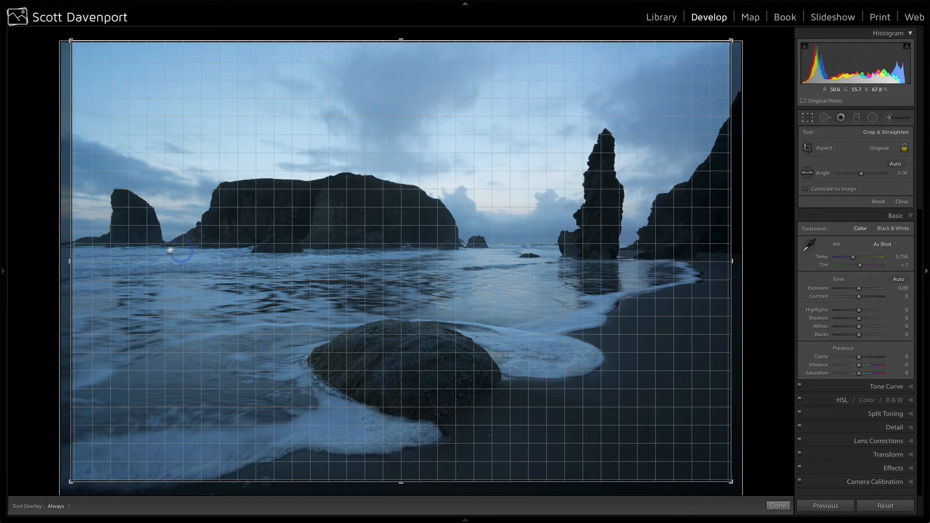
pyautogui.press('Return')
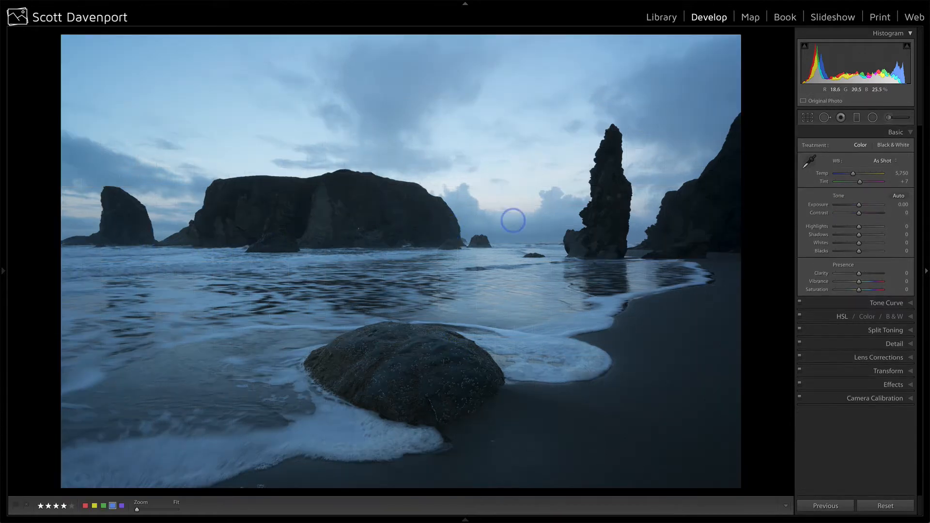
# - Straighten the photo with the Angle tool by tracing the sea horizon between the small distant rock and the sea stack
pyautogui.press('r')
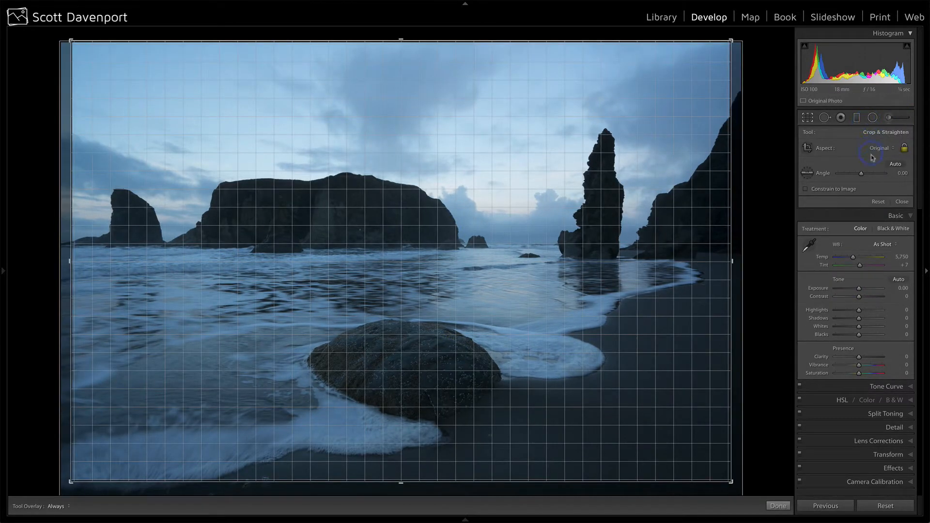
pyautogui.click(807, 173)
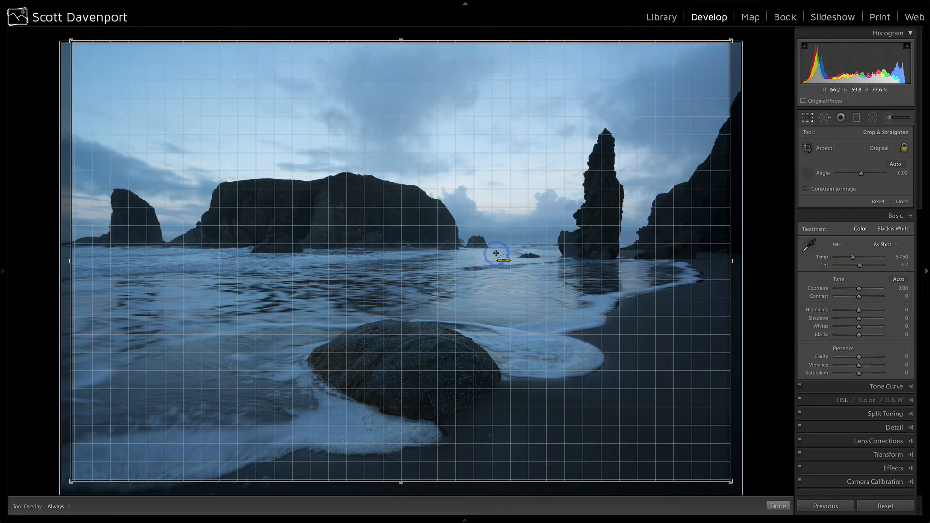
pyautogui.moveTo(496, 247); pyautogui.dragTo(548, 243)
pyautogui.moveTo(548, 244); pyautogui.dragTo(548, 244)
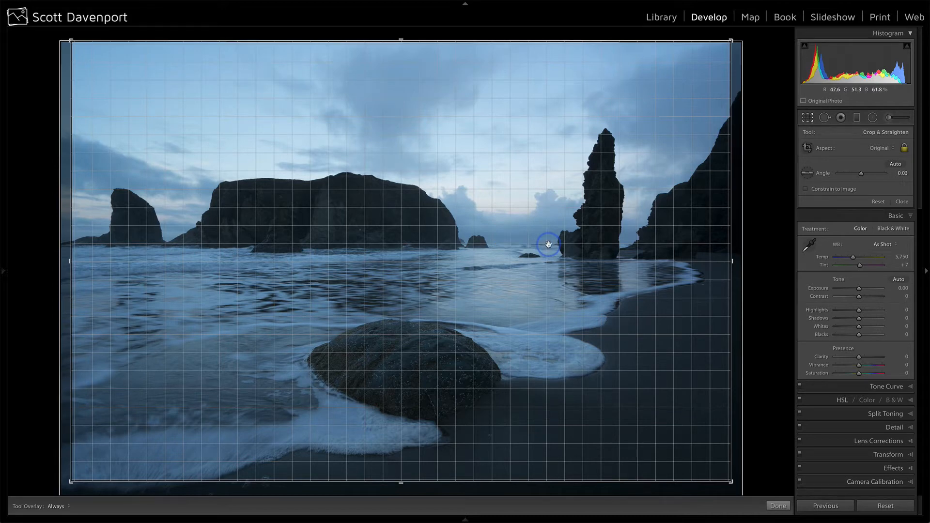
pyautogui.press('Return')
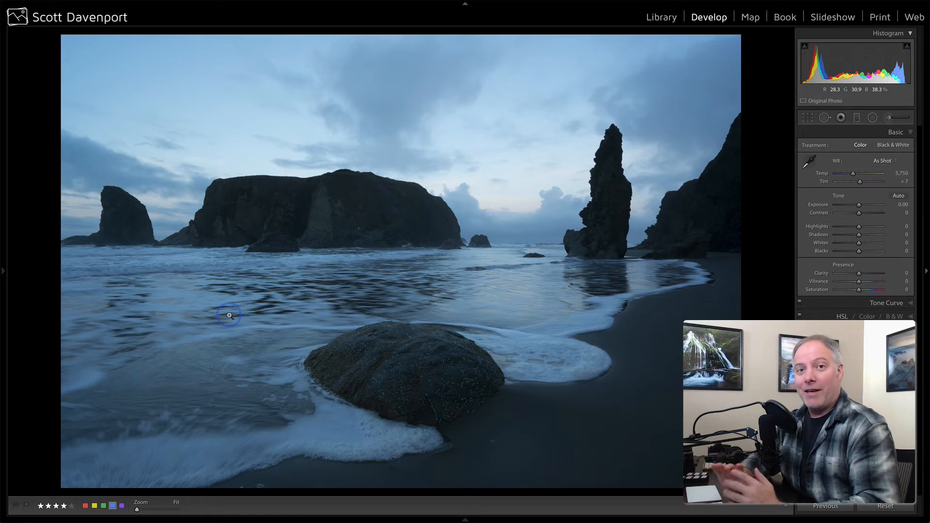
# - Inspect the sky at 1:1 with Visualize Spots, and heal the small speck on top of the leftmost sea stack
pyautogui.click(205, 198)
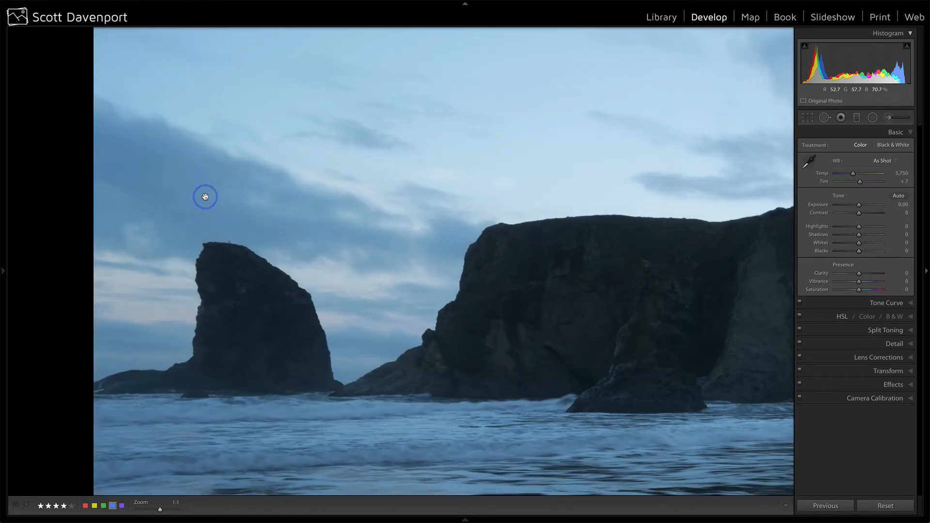
pyautogui.scroll(5, 206, 197)
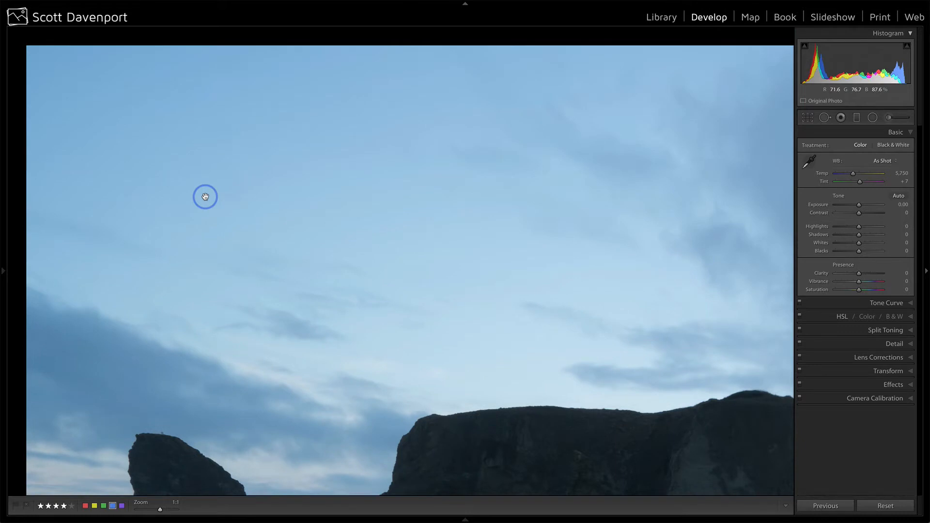
pyautogui.press('q')
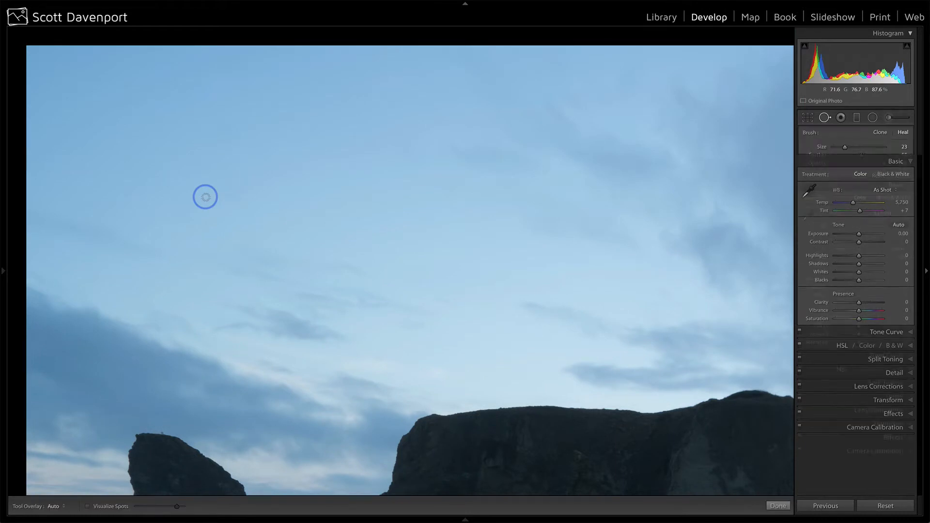
pyautogui.press('a')
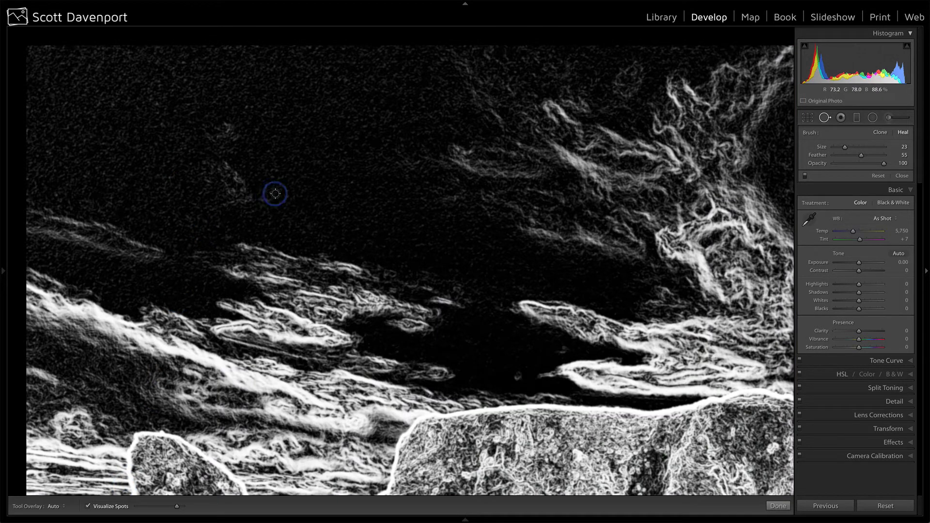
pyautogui.press('a')
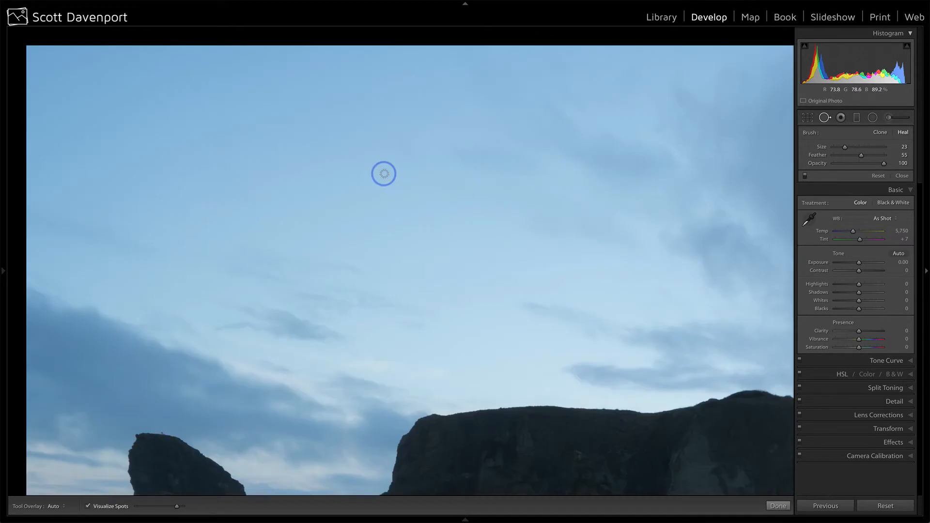
pyautogui.press('a')
pyautogui.press('a')
pyautogui.press('a')
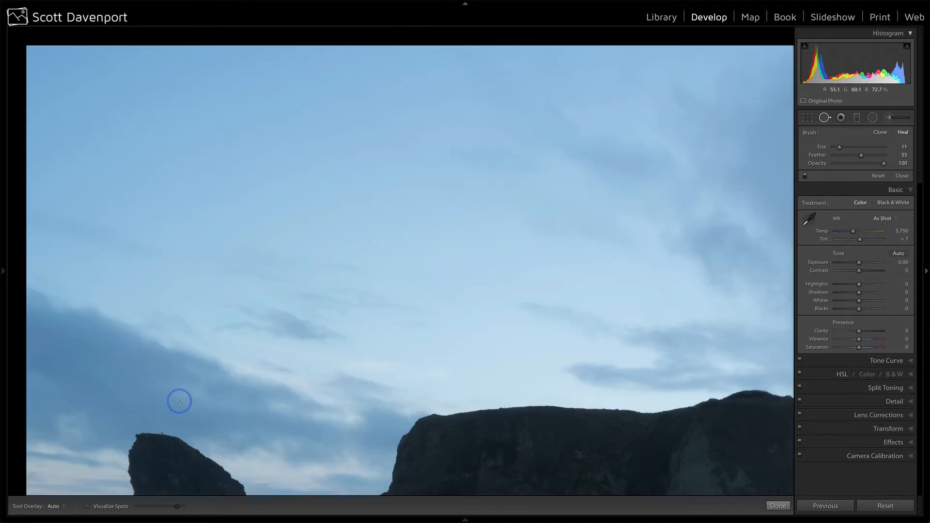
pyautogui.click(162, 432)
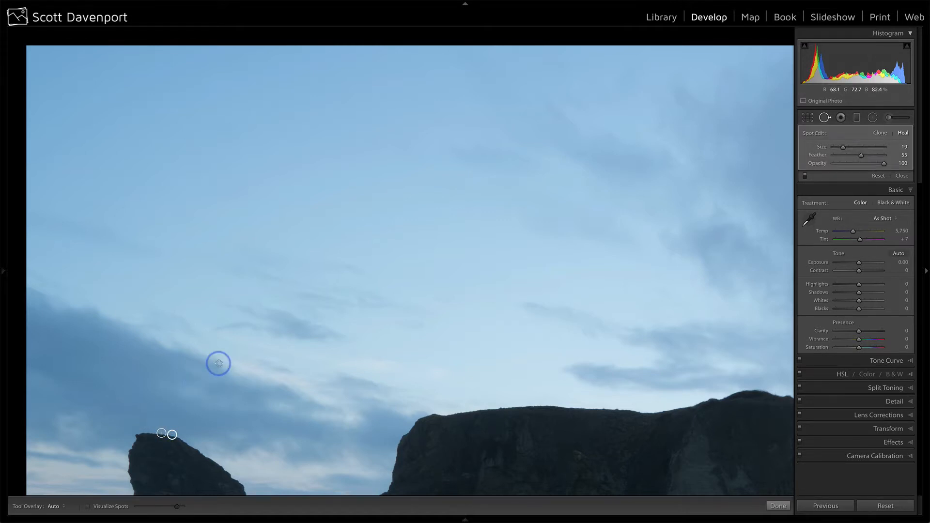
# - Heal the fleck on the sand at the photo's bottom edge with a size 45 spot, feather 28, sampled from sand to its right
pyautogui.press('pagedown')
pyautogui.press('a')
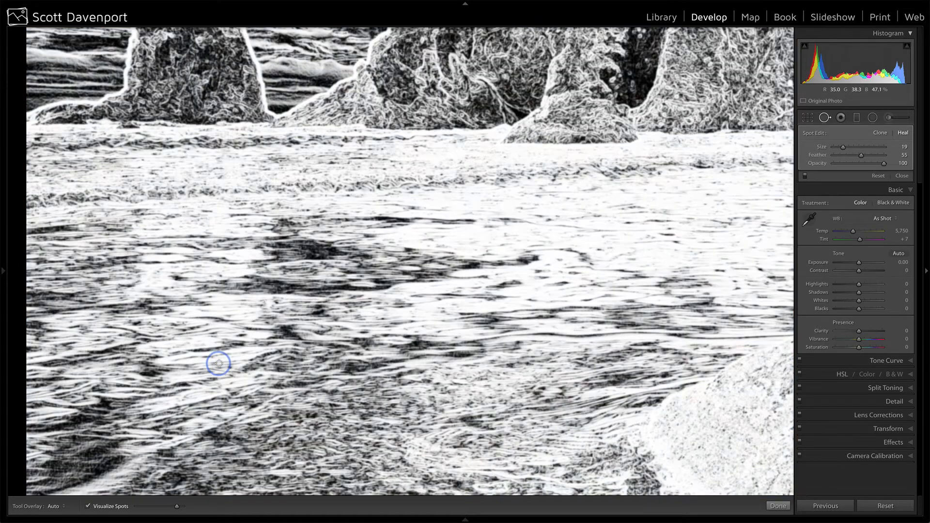
pyautogui.press('a')
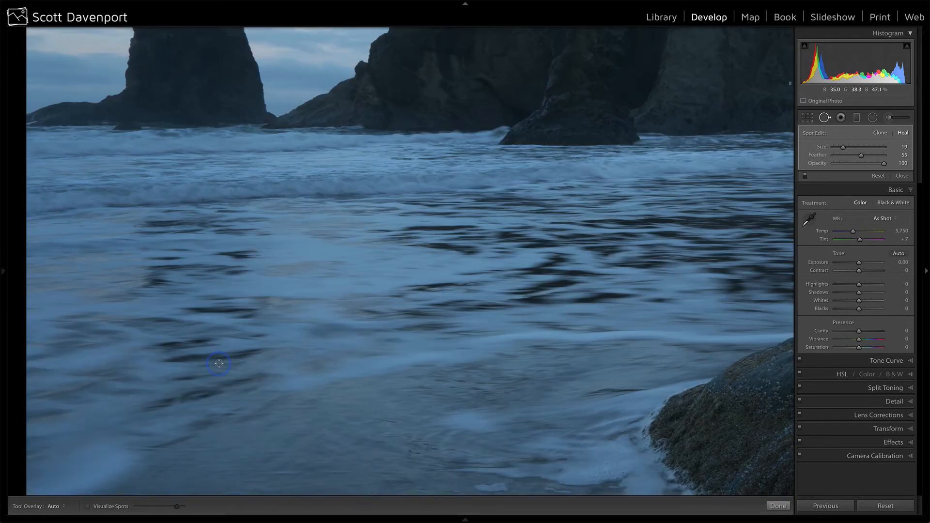
pyautogui.press('pagedown')
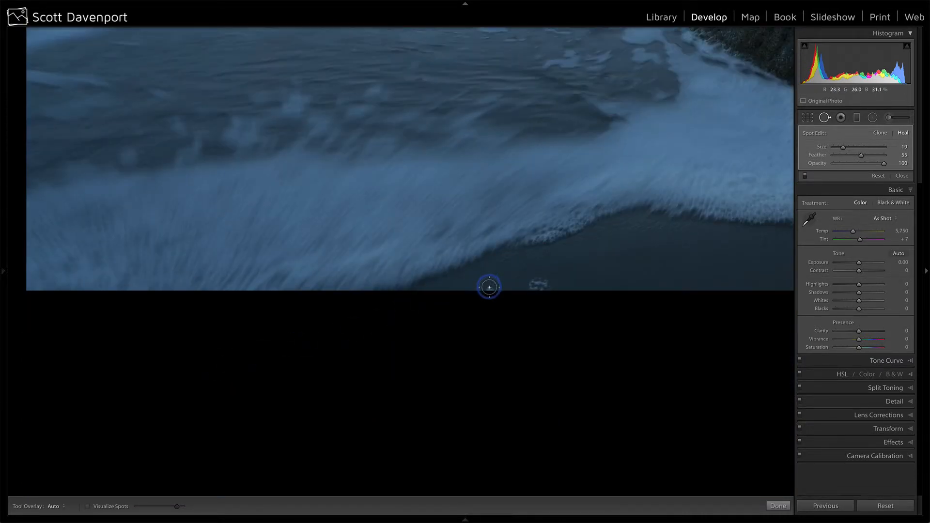
pyautogui.click(489, 287)
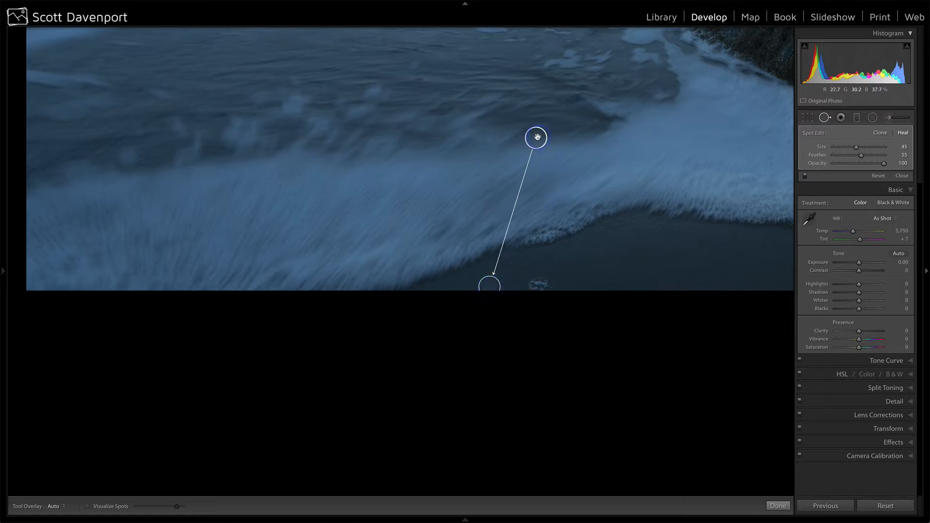
pyautogui.moveTo(536, 137)
pyautogui.mouseDown()
pyautogui.moveTo(512, 275)
pyautogui.moveTo(579, 274)
pyautogui.moveTo(601, 285)
pyautogui.mouseUp()
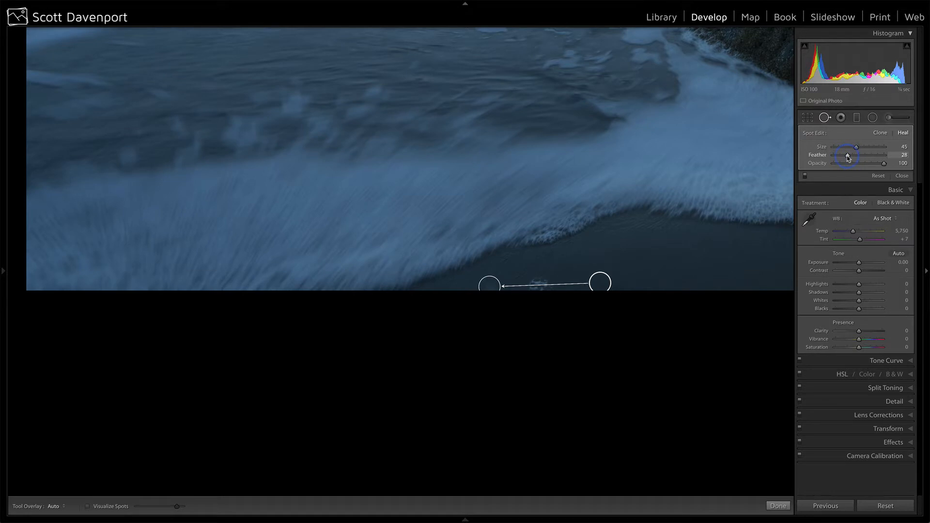
# - Switch the sand spot to Clone, sampled just left of it, and heal the neighbouring foam patch with a size 64 spot sampled from clean sand
pyautogui.rightClick(490, 286)
pyautogui.click(499, 288)
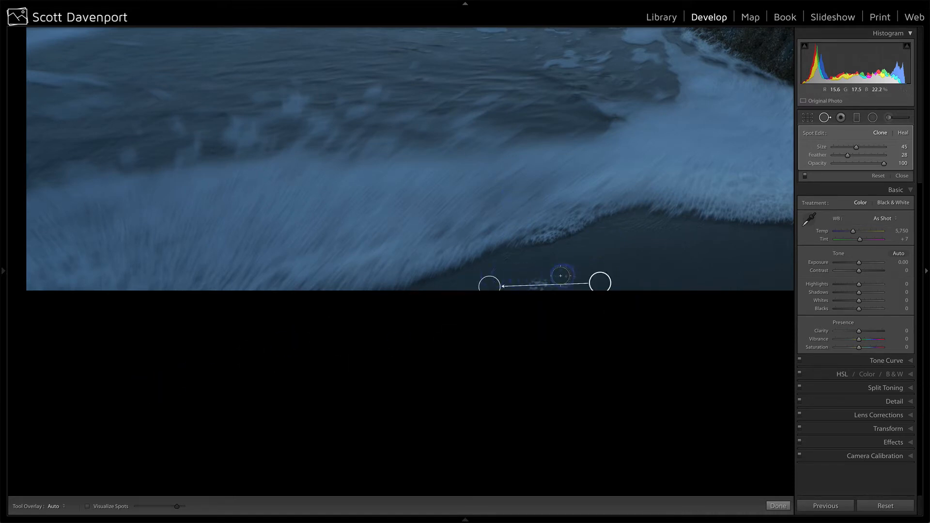
pyautogui.moveTo(596, 283); pyautogui.dragTo(467, 287)
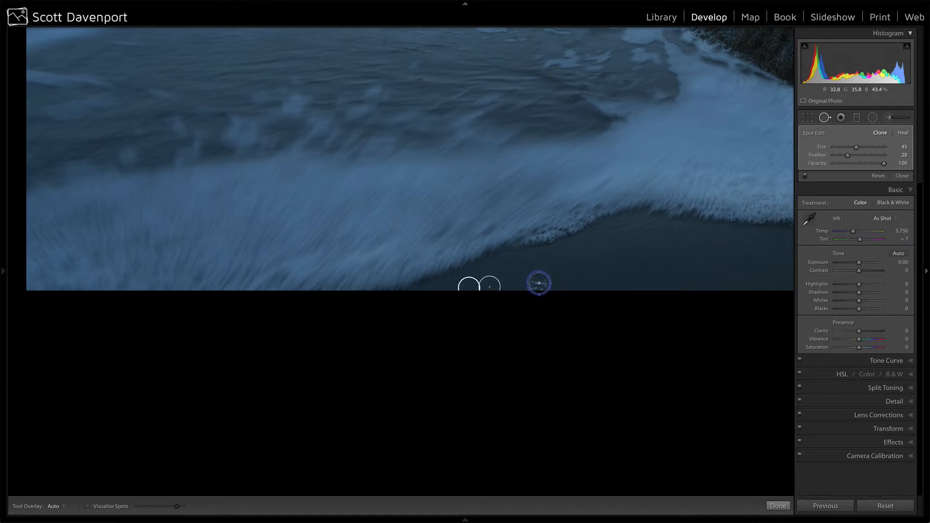
pyautogui.click(539, 284)
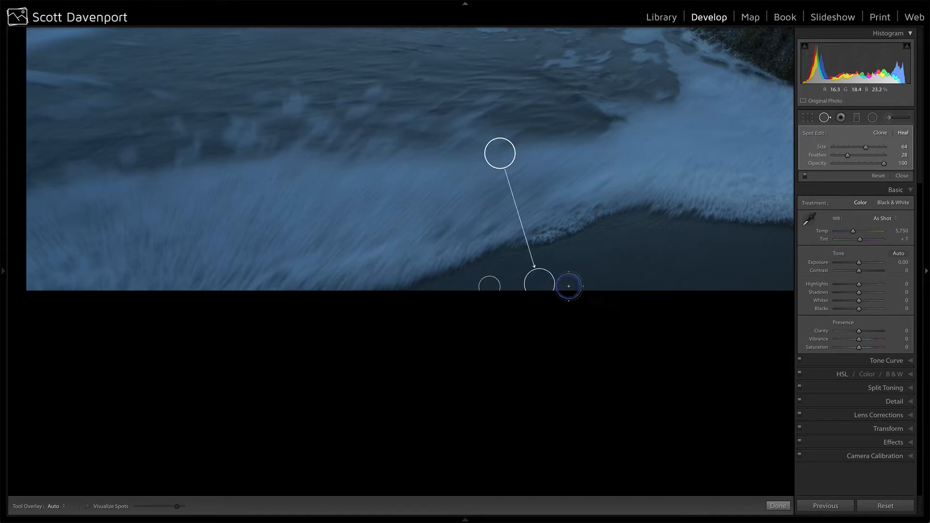
pyautogui.moveTo(498, 151); pyautogui.dragTo(600, 279)
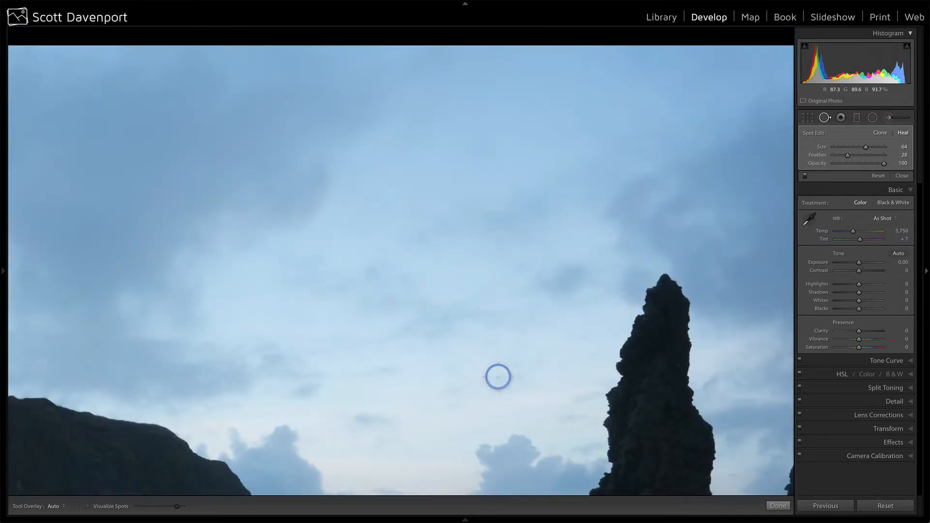
# - Check the central sky and water with Visualize Spots, and heal the speck on the sand beside the boulder, sampling from sand to its right
pyautogui.press('a')
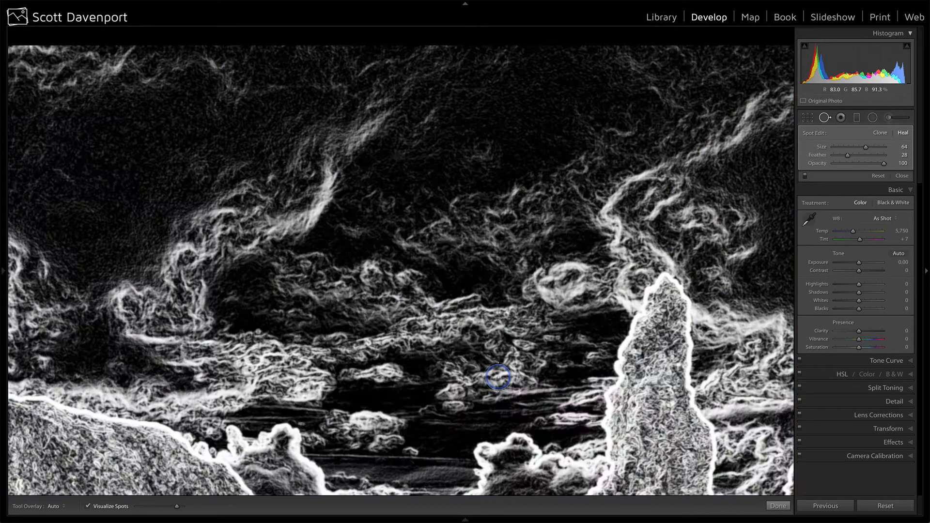
pyautogui.press('a')
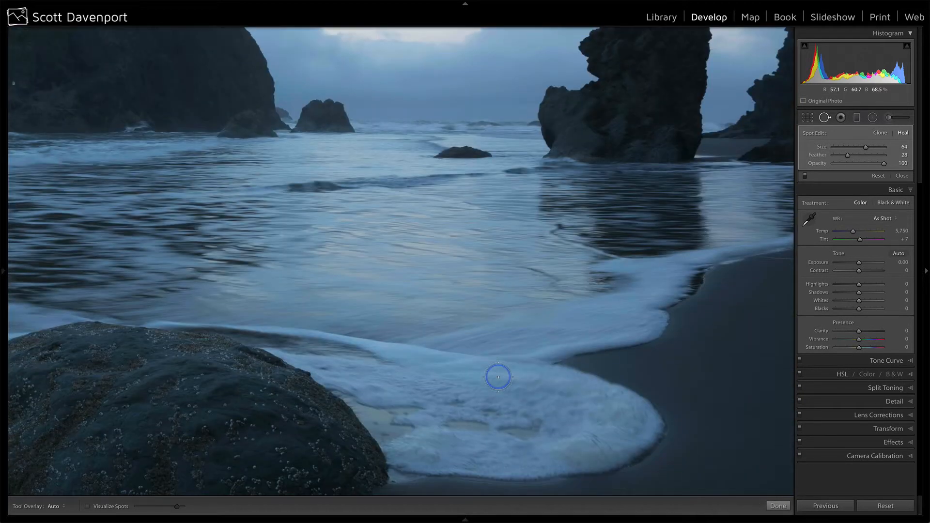
pyautogui.press('a')
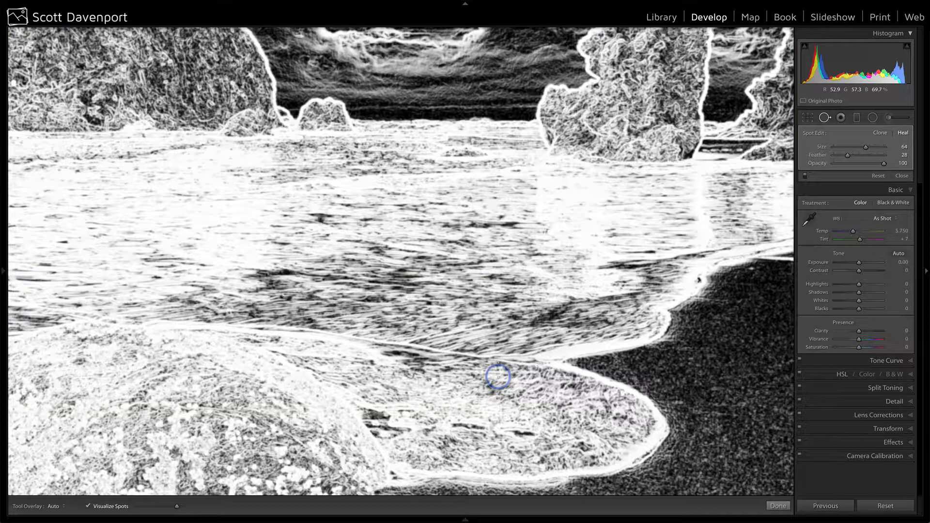
pyautogui.press('a')
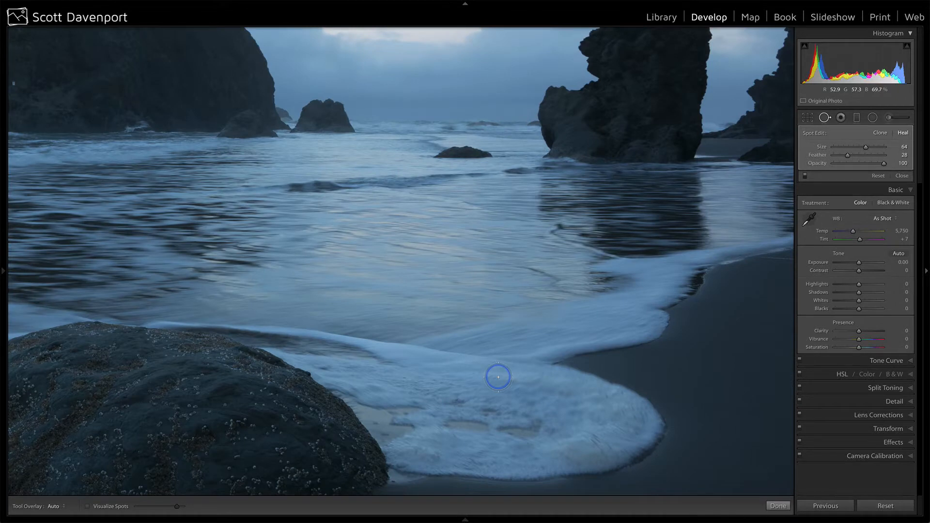
pyautogui.press('z')
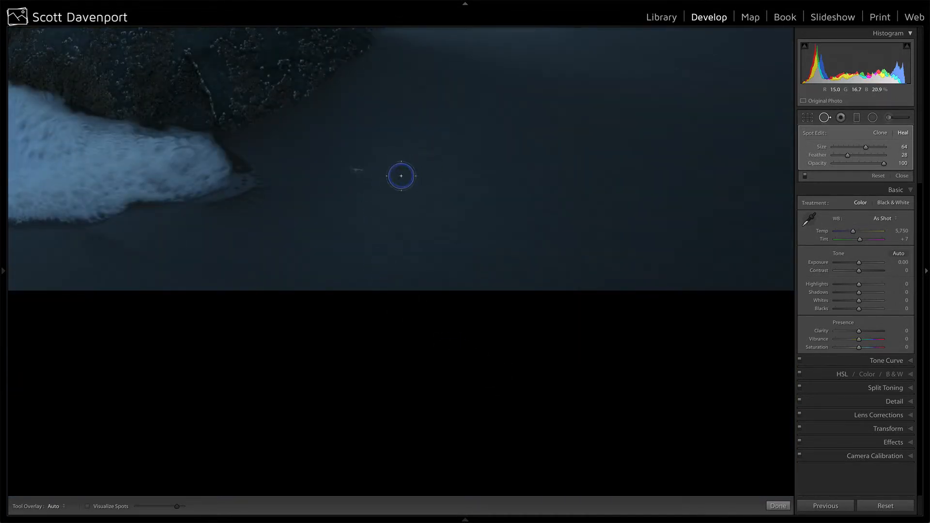
pyautogui.scroll(-3, 401, 176)
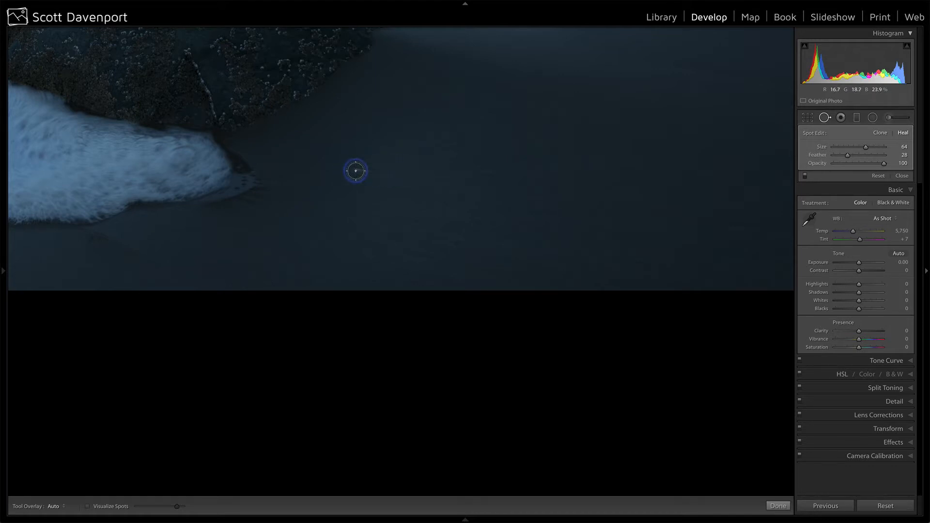
pyautogui.click(355, 170)
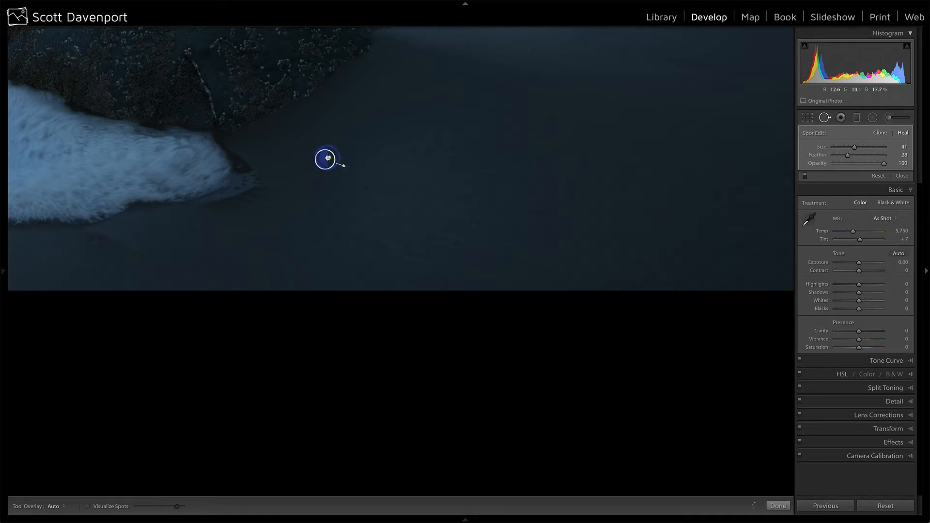
pyautogui.moveTo(327, 158); pyautogui.dragTo(389, 170)
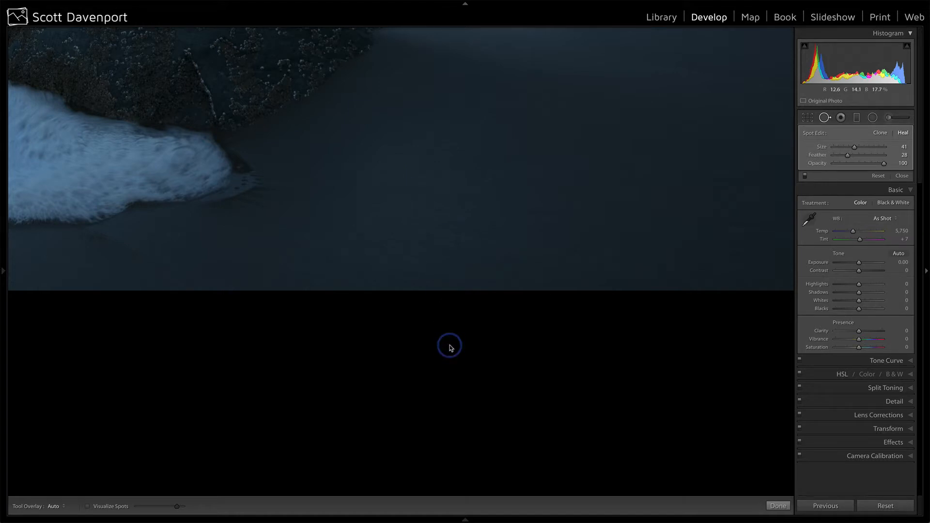
# - Check the sky above the tall sea stack with Visualize Spots, and heal the speck at the sand's outer edge with a size 23 spot
pyautogui.press('pagedown')
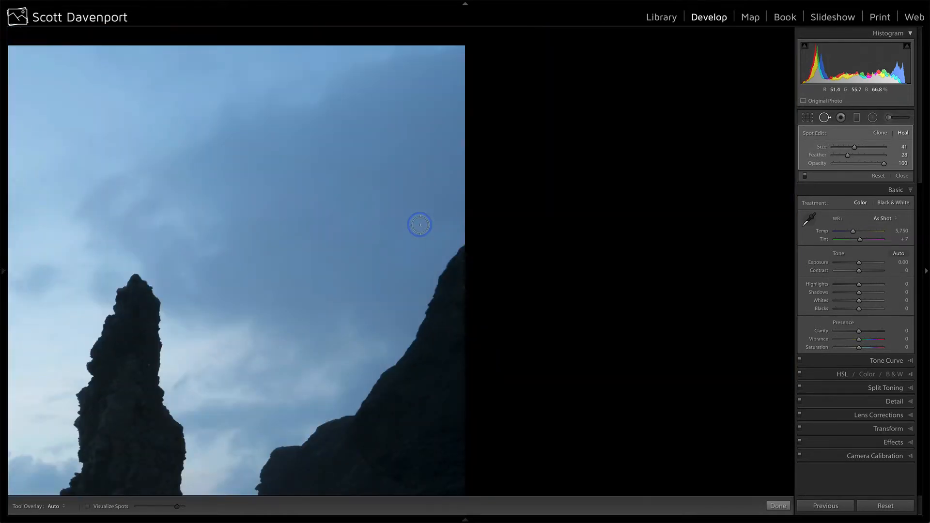
pyautogui.press('a')
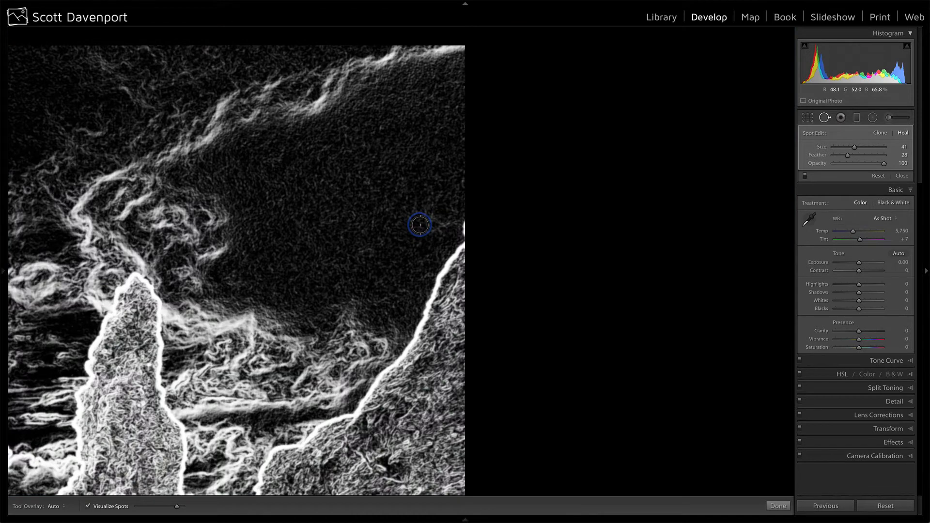
pyautogui.press('a')
pyautogui.press('pagedown')
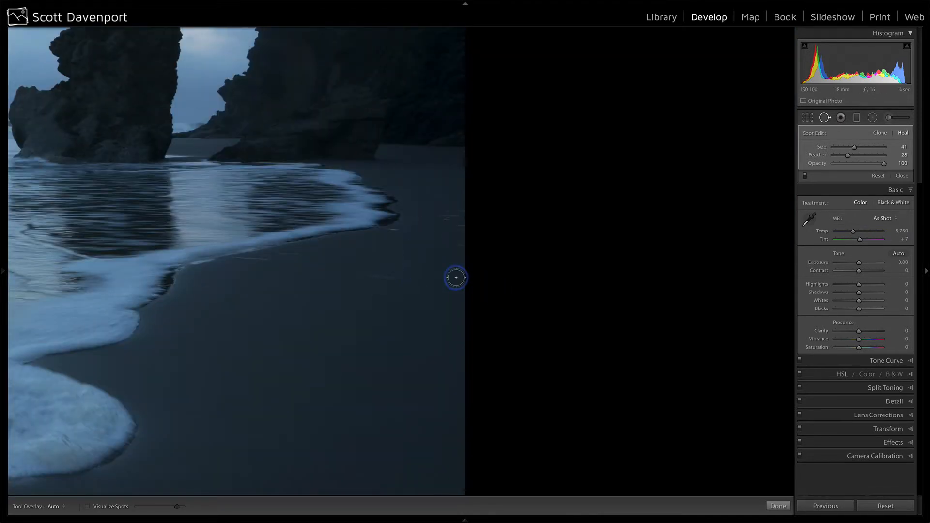
pyautogui.click(460, 245)
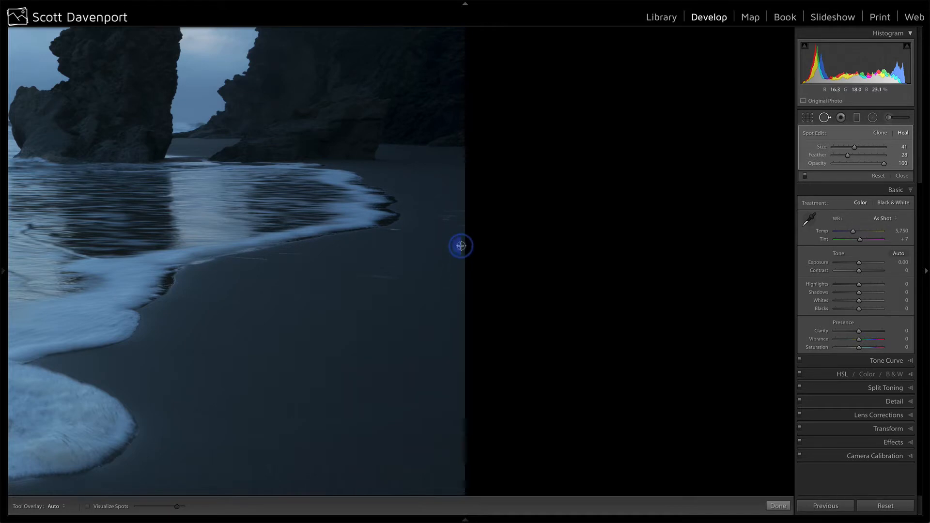
pyautogui.rightClick(420, 292)
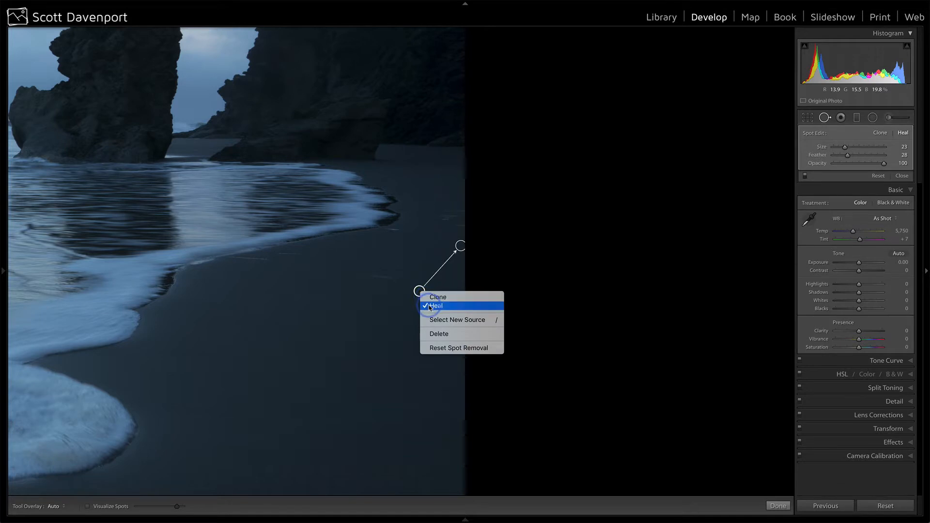
pyautogui.click(418, 291)
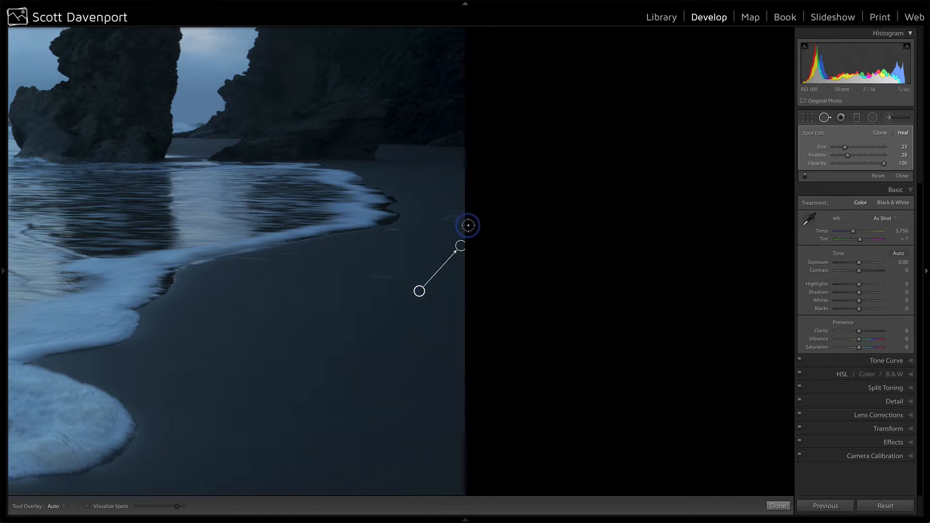
# - Heal the remaining specks on the sand along the photo's right edge with three size 30 spots and one size 53 spot
pyautogui.click(461, 224)
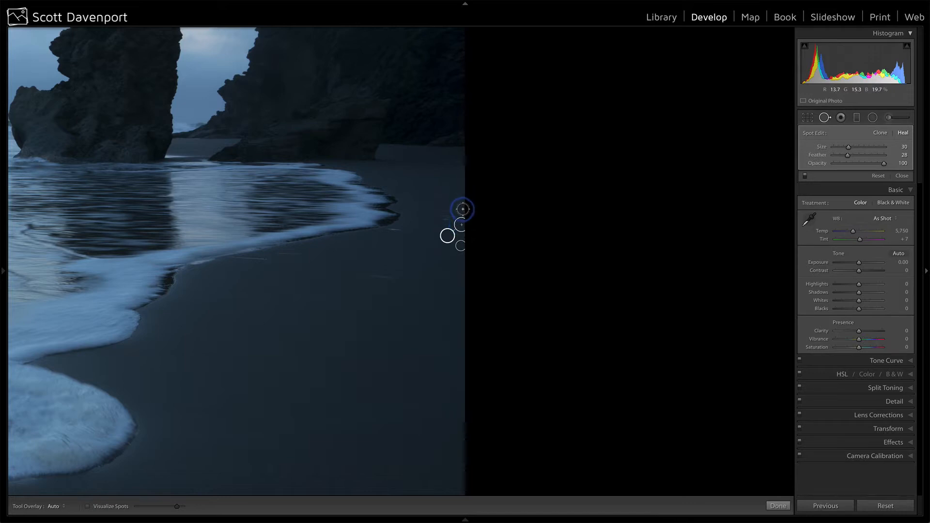
pyautogui.click(460, 210)
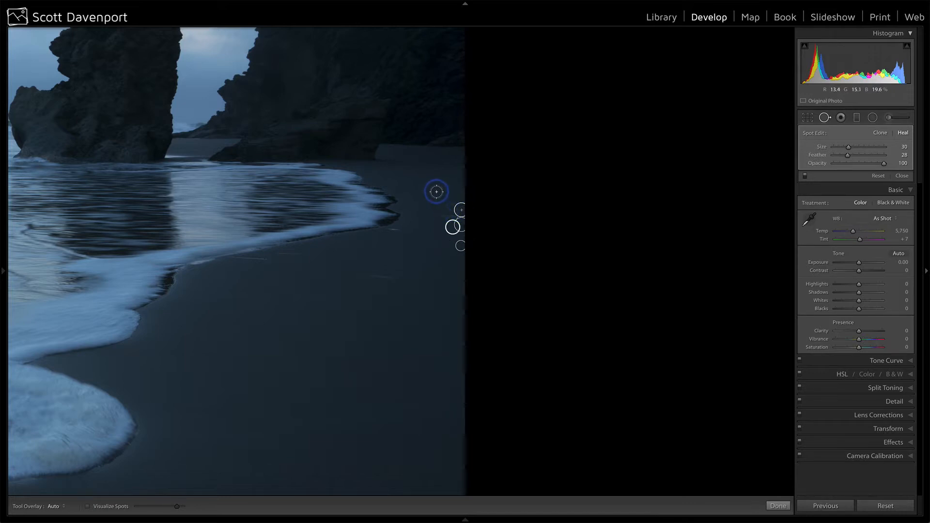
pyautogui.click(436, 191)
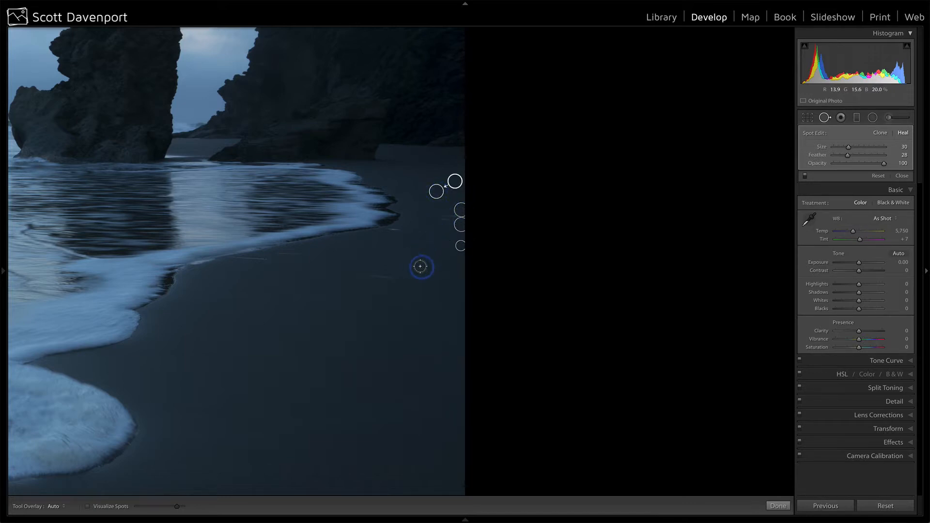
pyautogui.click(445, 217)
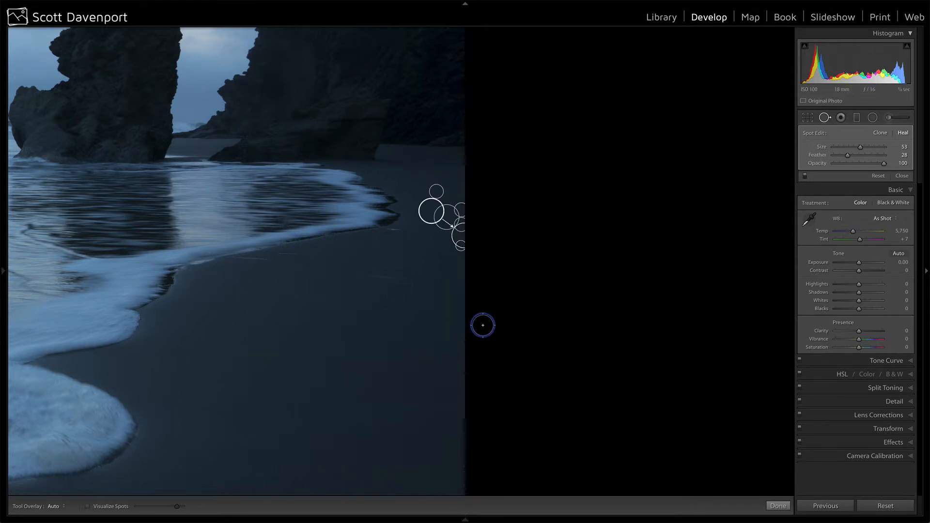
pyautogui.scroll(-10, 483, 325)
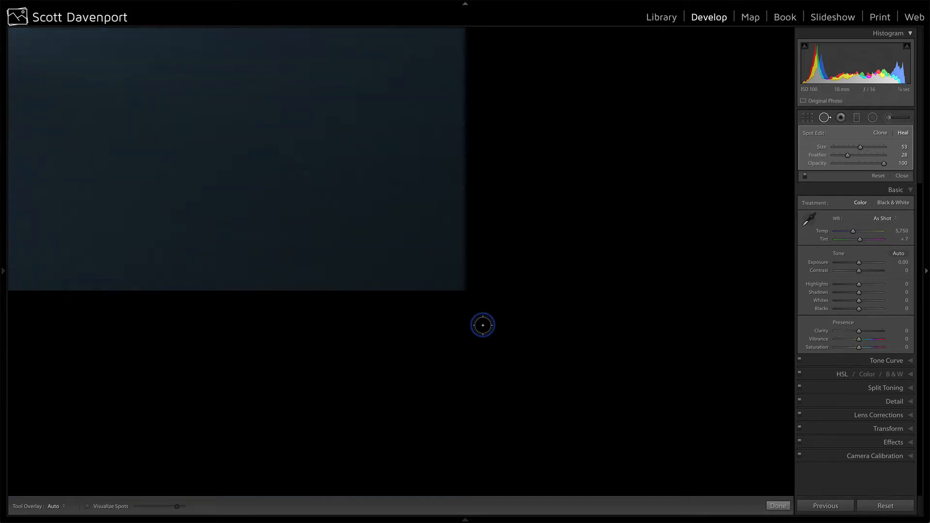
# - Try Clone on the sand spot beside the boulder, move its source slightly closer and higher, and return the spot to Heal
pyautogui.press('z')
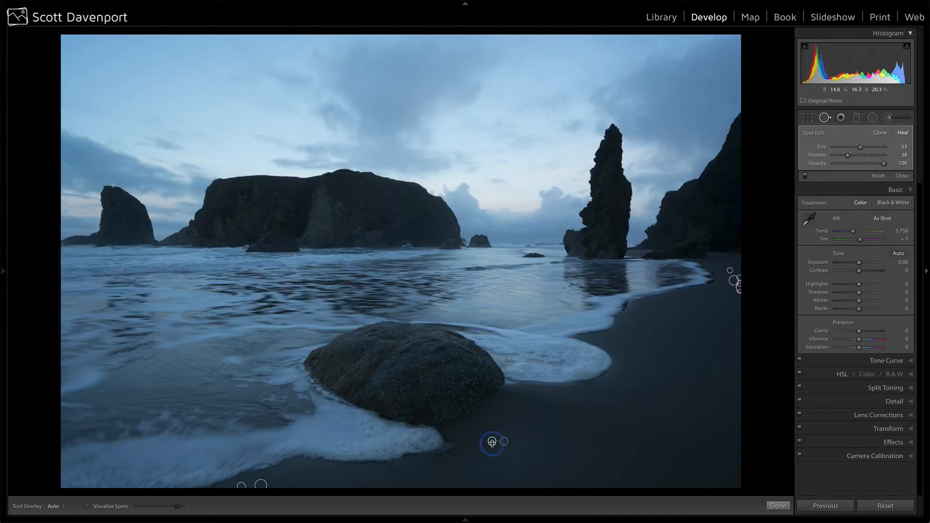
pyautogui.click(492, 441)
pyautogui.rightClick(491, 441)
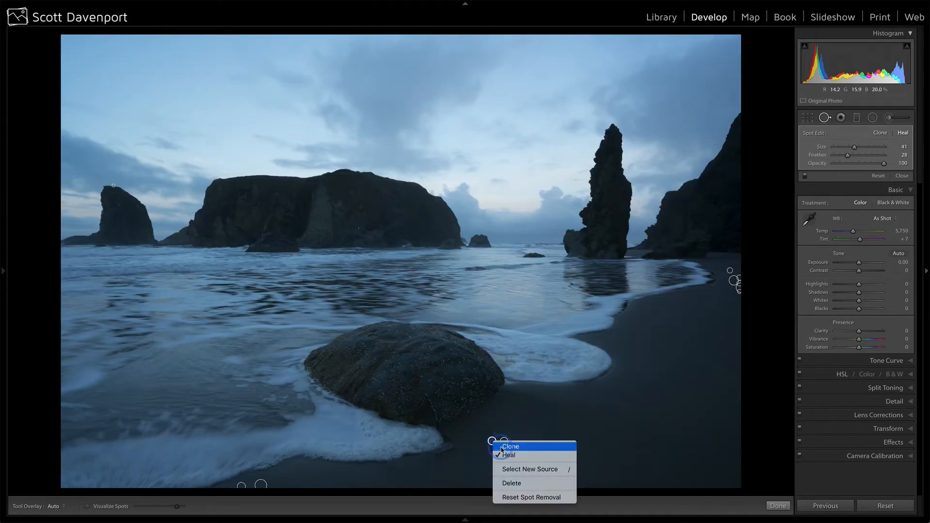
pyautogui.click(501, 445)
pyautogui.press('z')
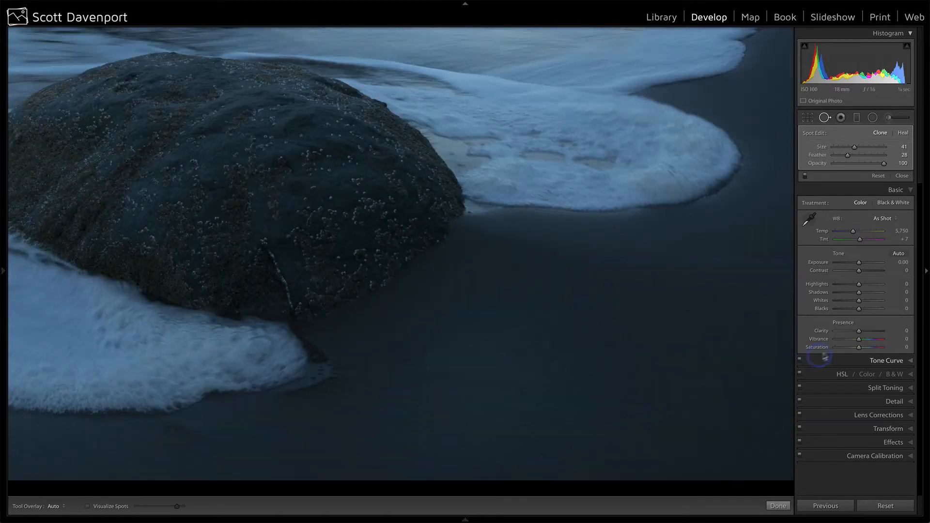
pyautogui.moveTo(459, 363); pyautogui.dragTo(455, 362)
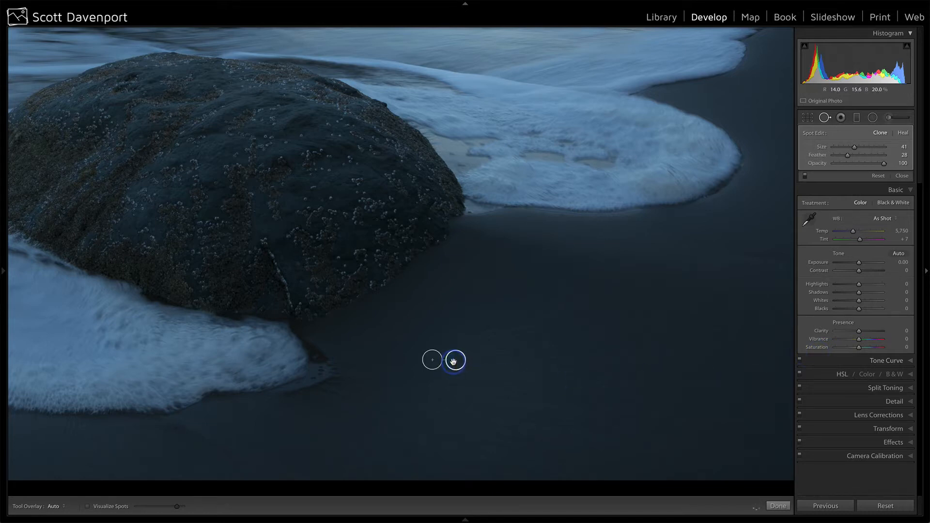
pyautogui.moveTo(454, 362); pyautogui.dragTo(451, 353)
pyautogui.rightClick(433, 359)
pyautogui.click(439, 370)
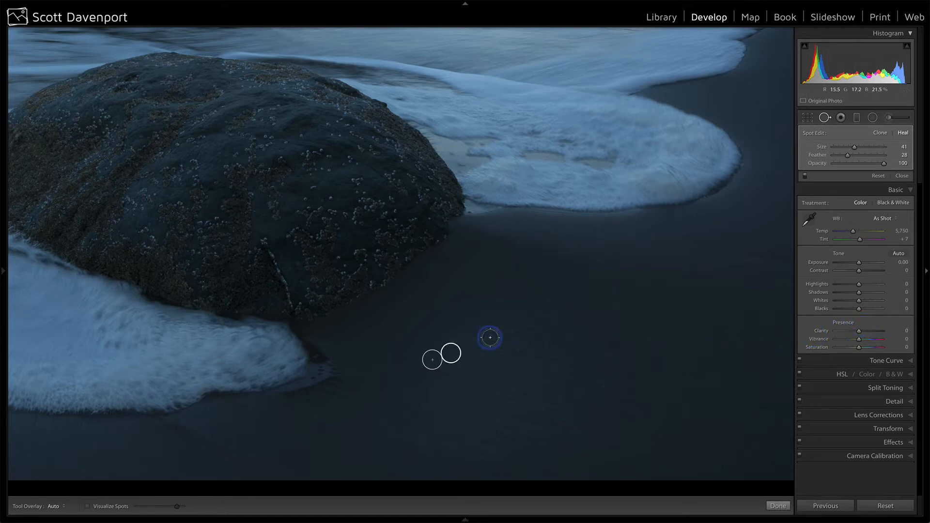
# - Heal the small bright speck low on the face of the large sea stack with a size 23 spot, and finish Spot Removal
pyautogui.press('z')
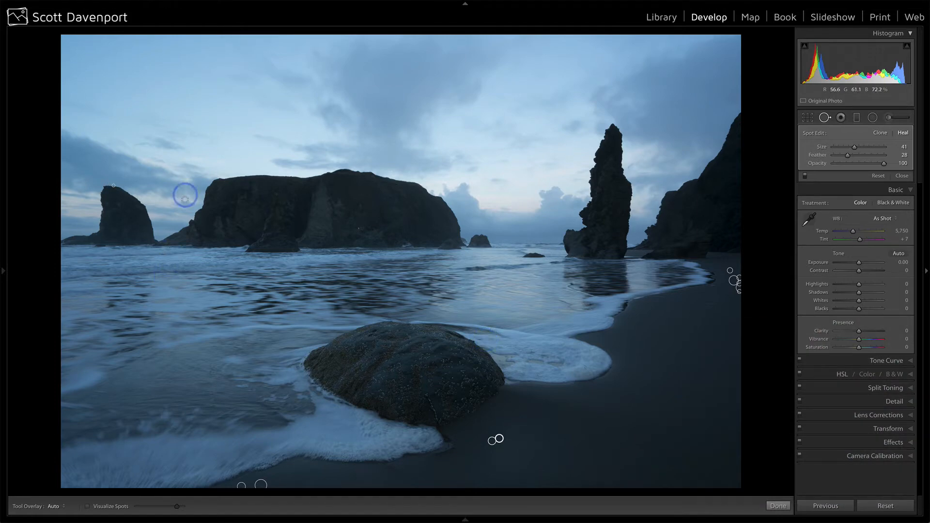
pyautogui.press('z')
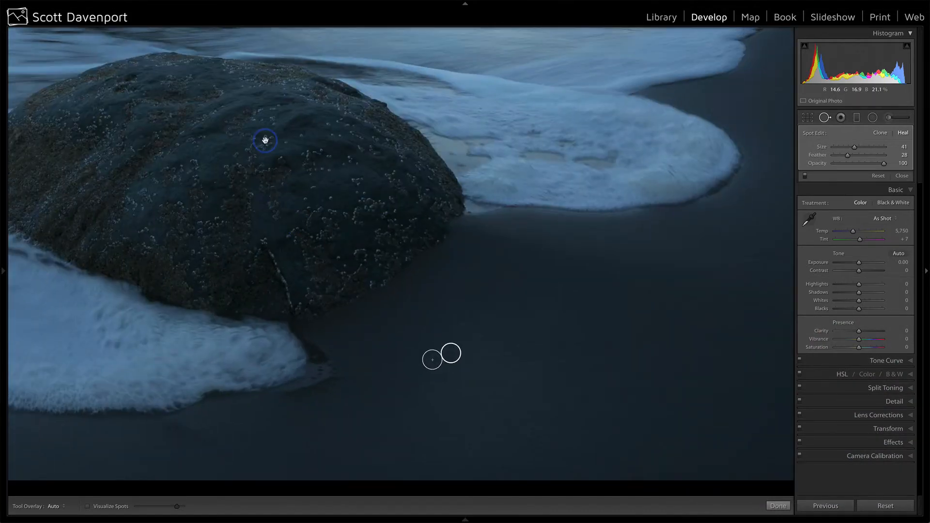
pyautogui.press('z')
pyautogui.moveTo(301, 87); pyautogui.dragTo(322, 176)
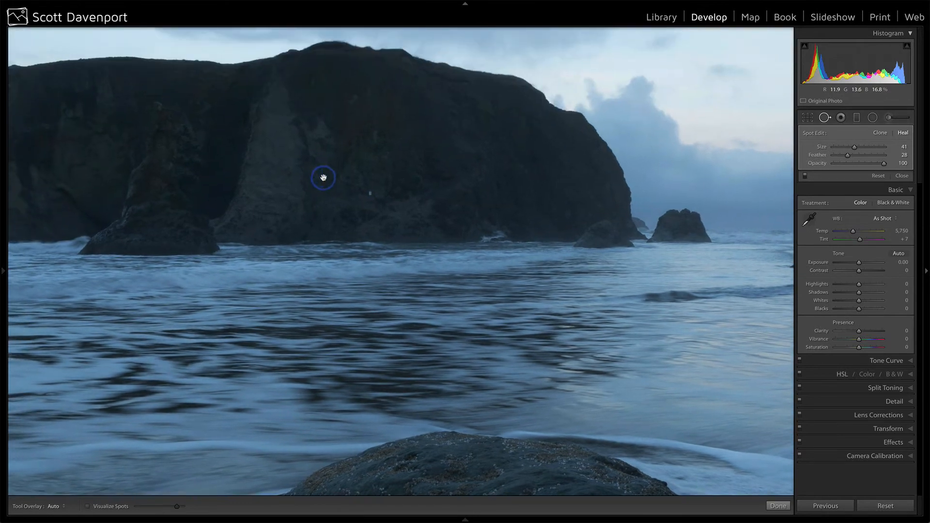
pyautogui.scroll(-5, 371, 193)
pyautogui.click(370, 193)
pyautogui.press('z')
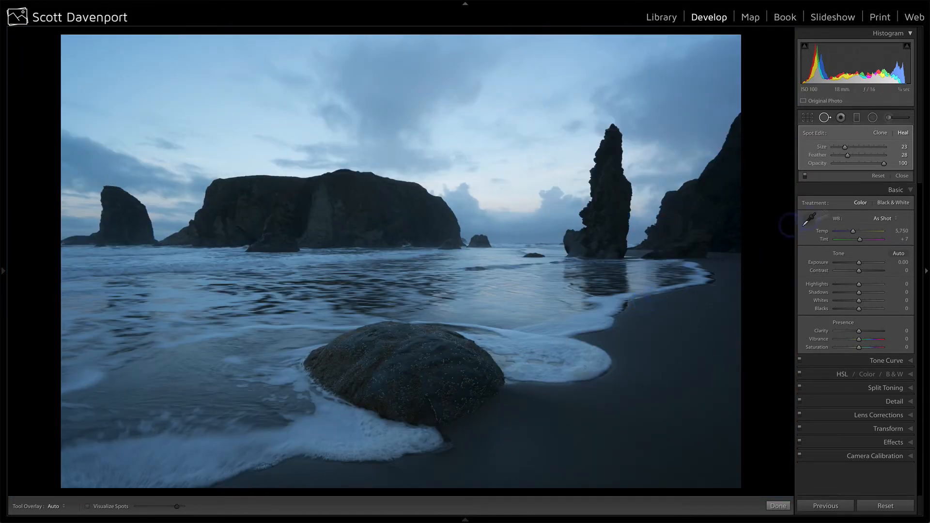
pyautogui.click(901, 176)
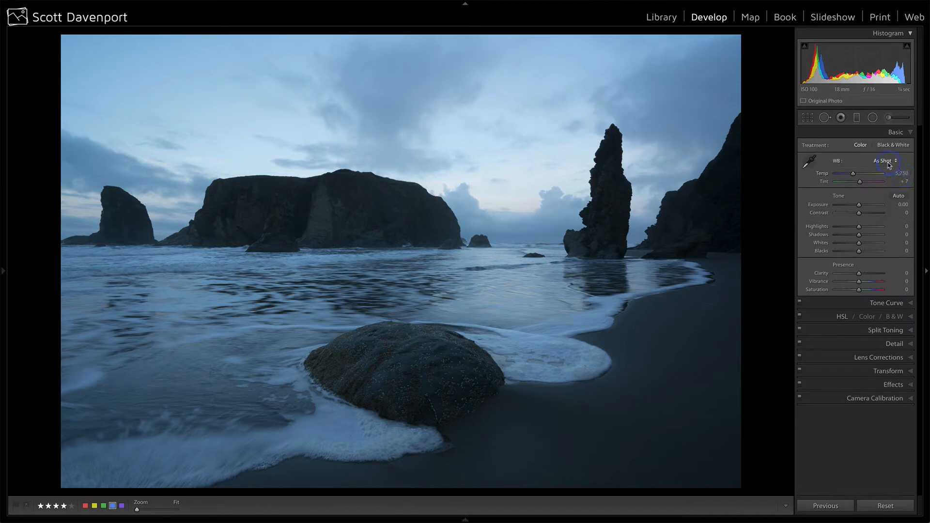
# - Start from Auto white balance to reach Temp 7,422 and Tint +25, and set Whites +34, Shadows +56 and Highlights −56
pyautogui.click(886, 162)
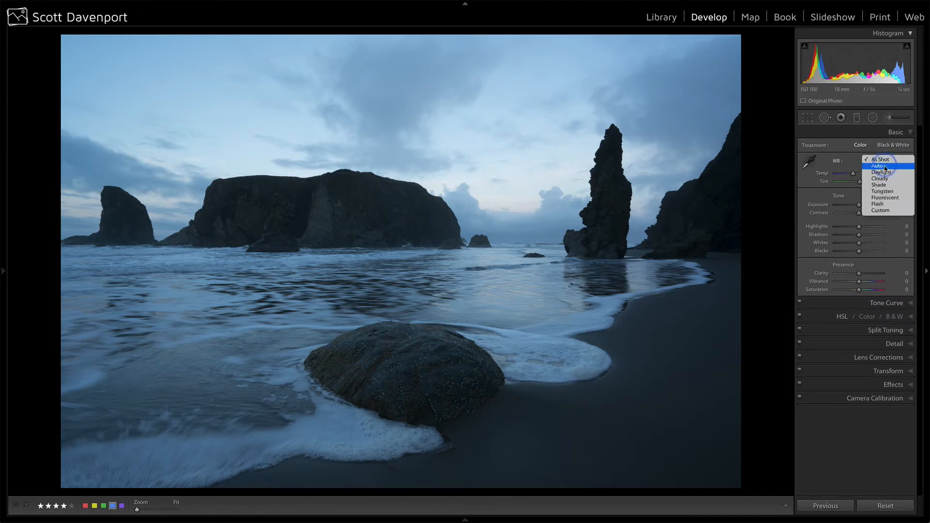
pyautogui.click(884, 168)
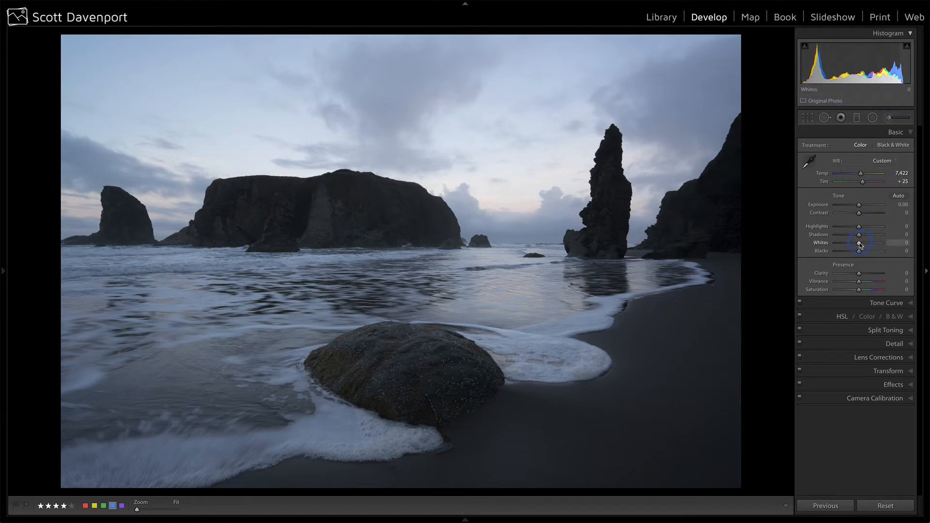
pyautogui.moveTo(859, 243); pyautogui.dragTo(867, 246)
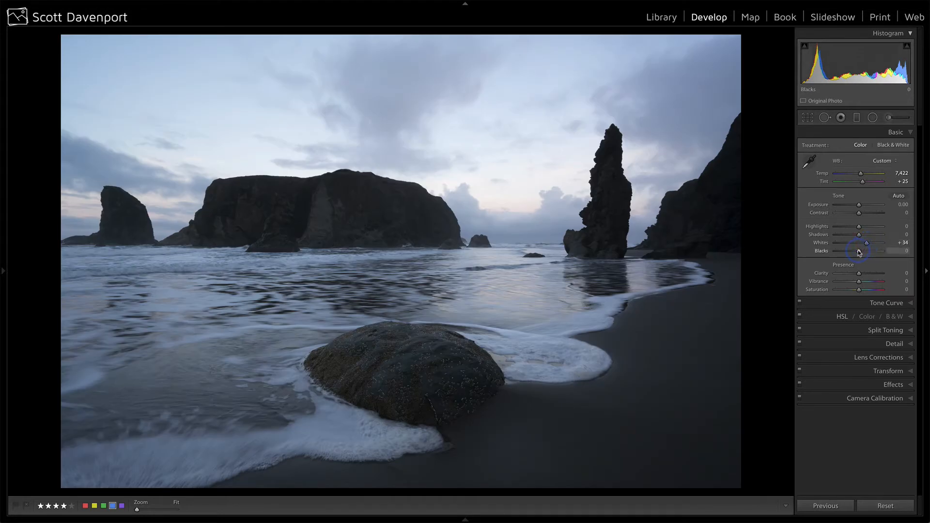
pyautogui.moveTo(859, 250); pyautogui.dragTo(858, 252)
pyautogui.moveTo(859, 236)
pyautogui.mouseDown()
pyautogui.moveTo(871, 235)
pyautogui.moveTo(847, 227)
pyautogui.mouseUp()
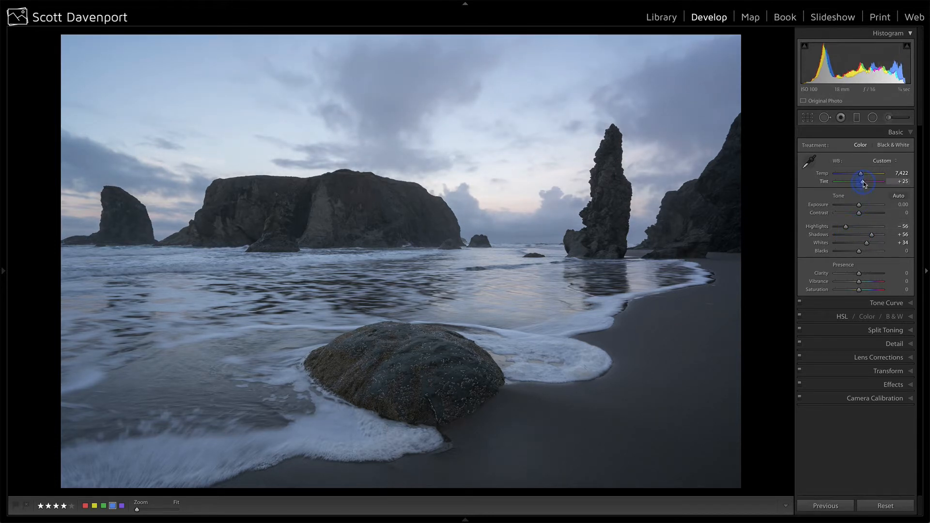
# - Set the photo's global Tint to +36, Contrast to +12 and Clarity to +8
pyautogui.moveTo(864, 184); pyautogui.dragTo(866, 184)
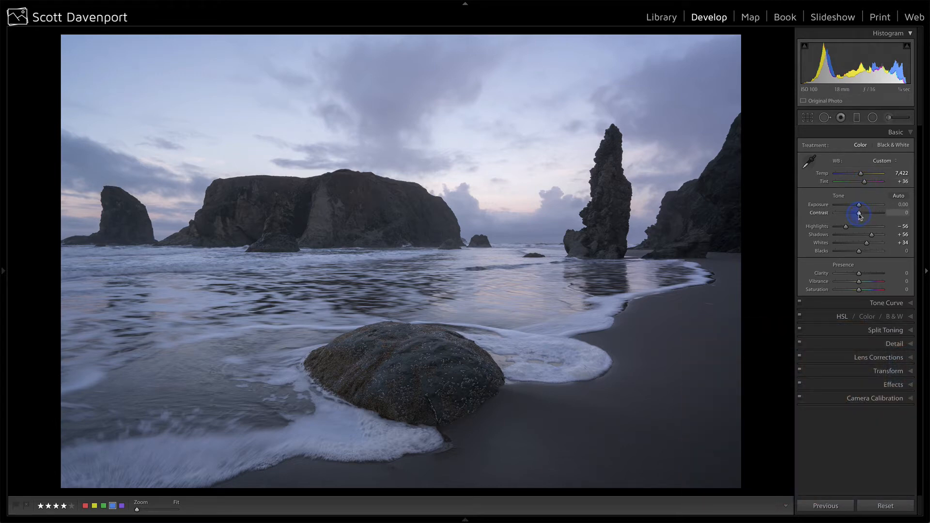
pyautogui.moveTo(860, 216); pyautogui.dragTo(862, 216)
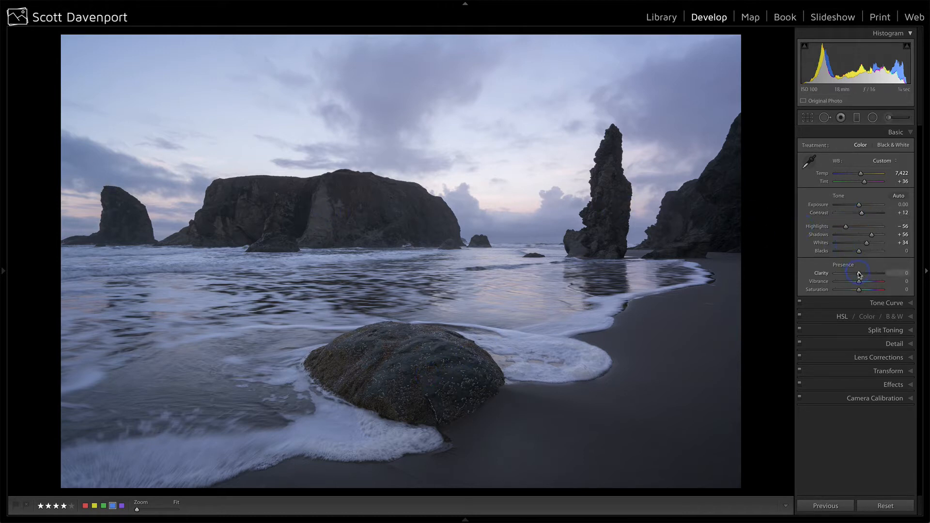
pyautogui.moveTo(859, 276); pyautogui.dragTo(861, 276)
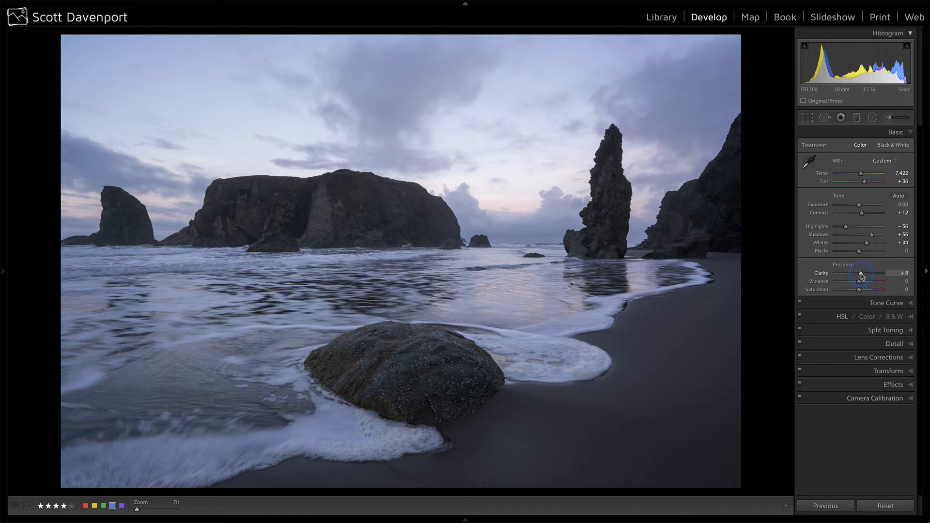
# - Add a graduated filter fading out just below the horizon, limit it to the dark rocks with a 0/33 Luminance range mask, and hide the overlay
pyautogui.click(856, 117)
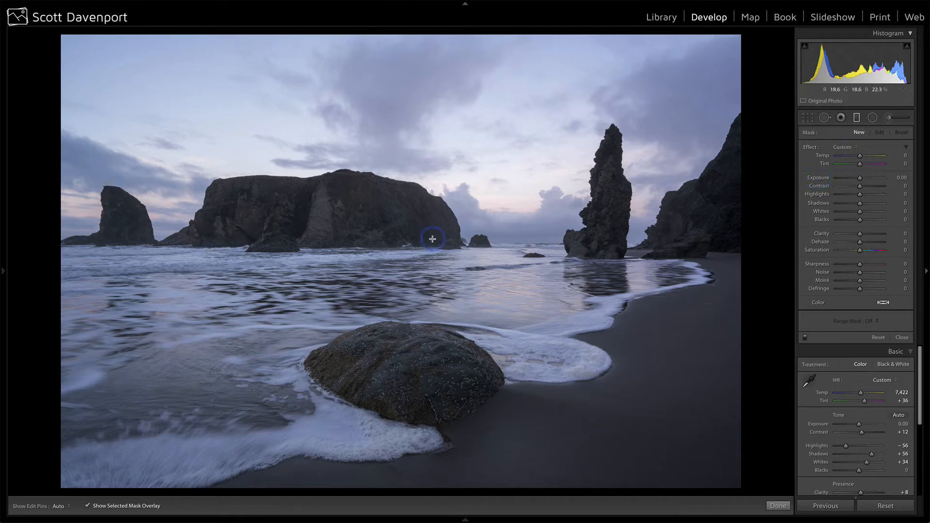
pyautogui.moveTo(428, 253); pyautogui.dragTo(429, 281)
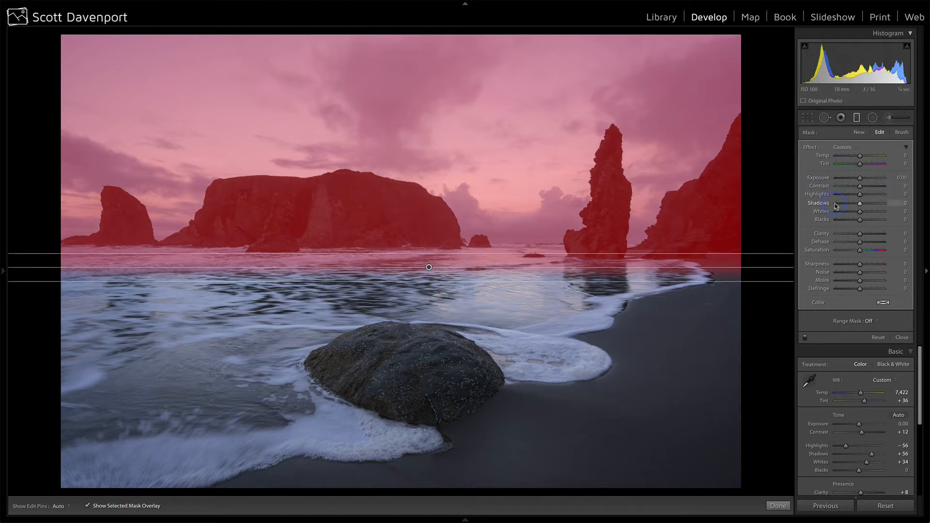
pyautogui.click(870, 320)
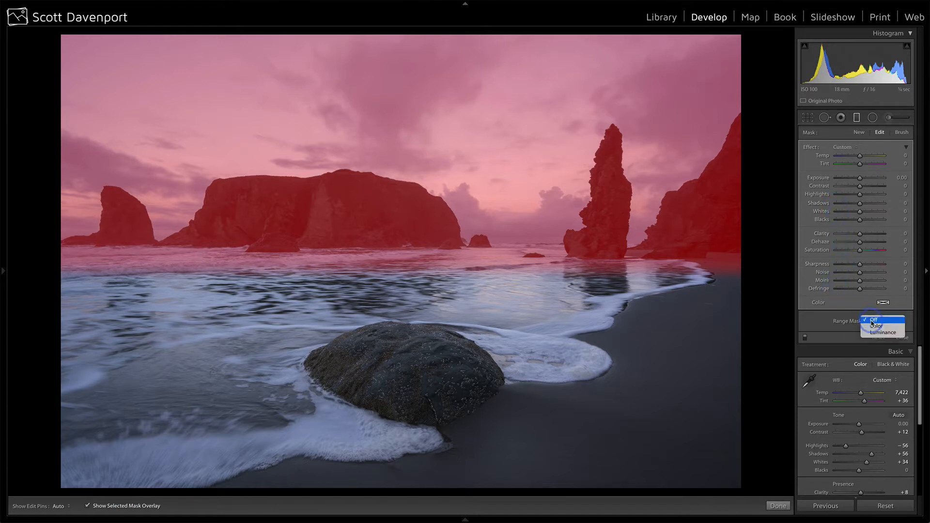
pyautogui.click(873, 335)
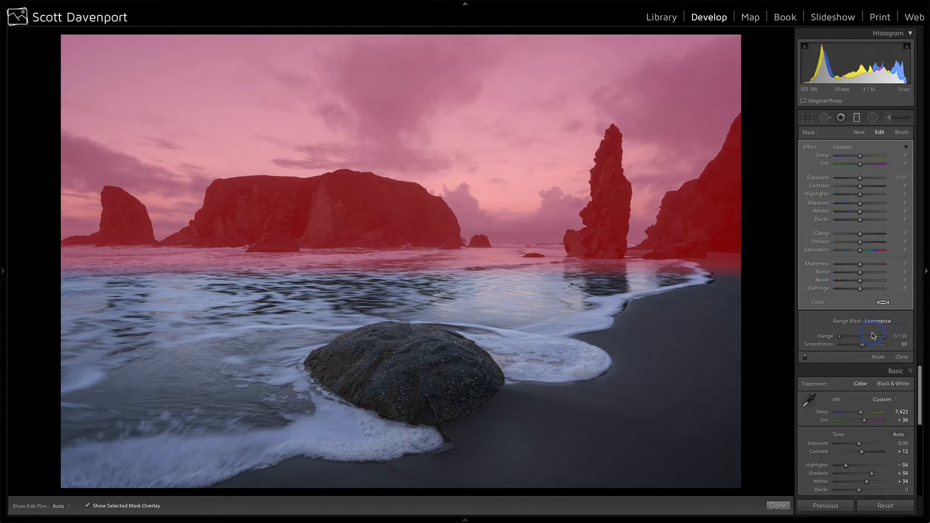
pyautogui.moveTo(874, 335)
pyautogui.mouseDown()
pyautogui.moveTo(864, 339)
pyautogui.moveTo(884, 339)
pyautogui.moveTo(856, 339)
pyautogui.mouseUp()
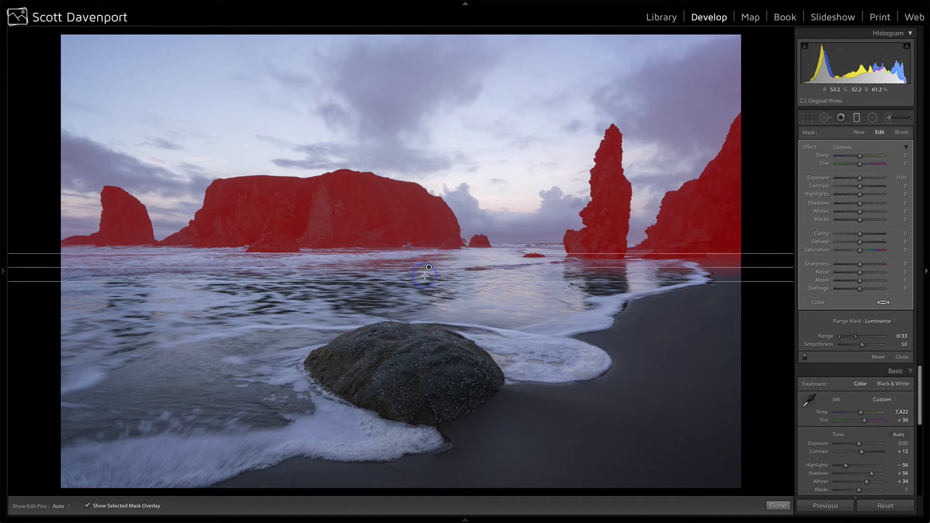
pyautogui.moveTo(429, 268); pyautogui.dragTo(429, 262)
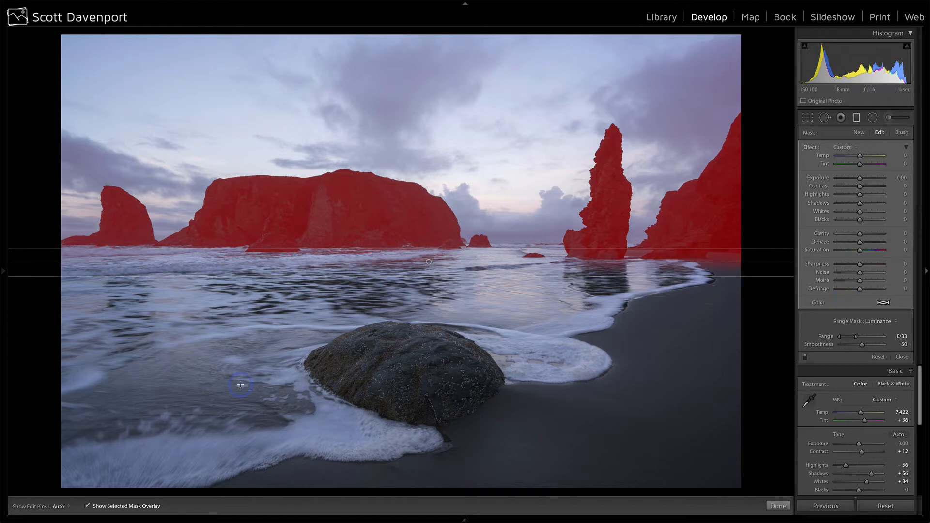
pyautogui.press('o')
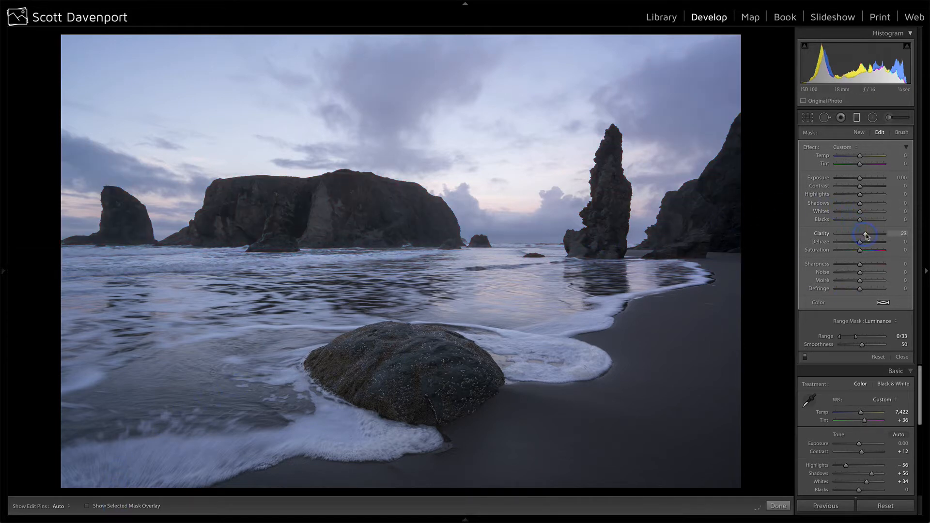
# - Set the sea stacks' graduated filter to Clarity 40, Contrast 14 and Shadows 7
pyautogui.moveTo(867, 236); pyautogui.dragTo(870, 235)
pyautogui.moveTo(861, 186); pyautogui.dragTo(865, 187)
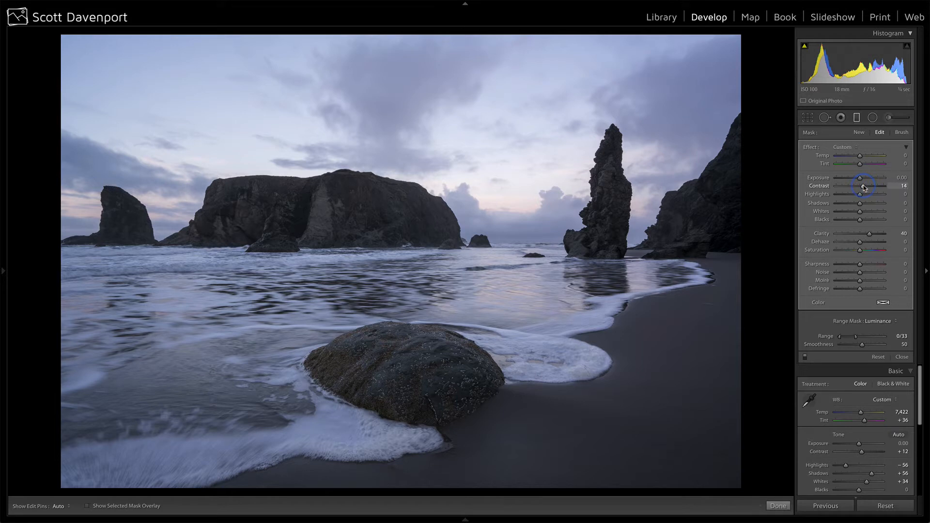
pyautogui.click(860, 204)
pyautogui.moveTo(860, 206); pyautogui.dragTo(862, 206)
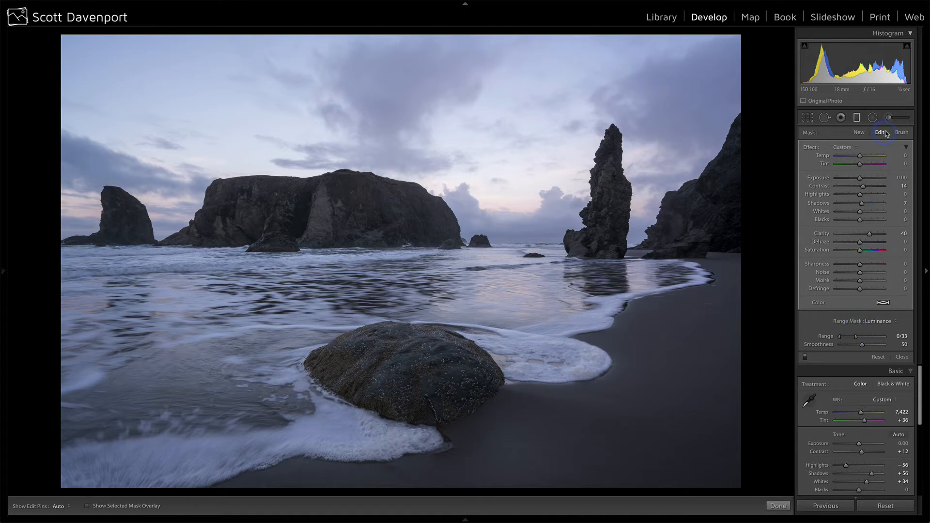
# - Add an inverted radial filter with Feather 83 around the foreground rock, widen it past the rock's edges, and show its mask overlay
pyautogui.click(872, 117)
pyautogui.moveTo(382, 355); pyautogui.dragTo(485, 424)
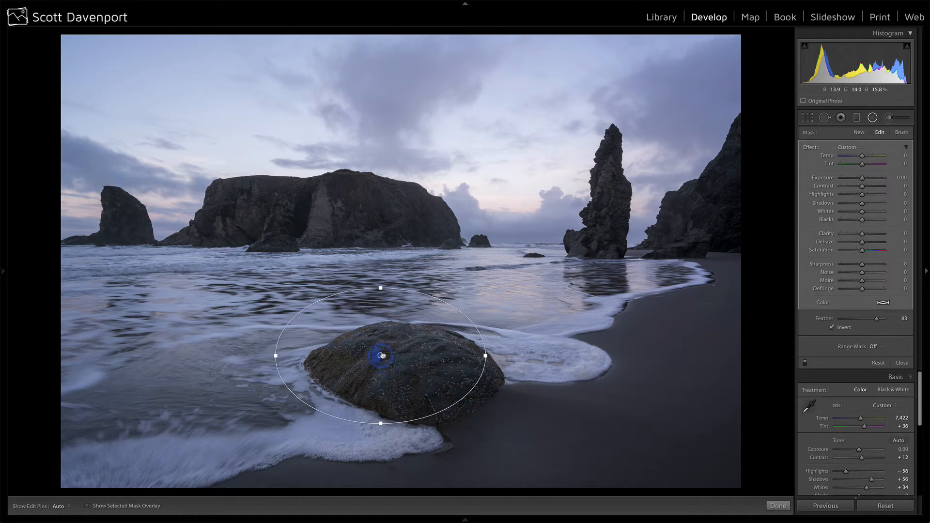
pyautogui.moveTo(388, 363); pyautogui.dragTo(413, 379)
pyautogui.moveTo(502, 373); pyautogui.dragTo(527, 373)
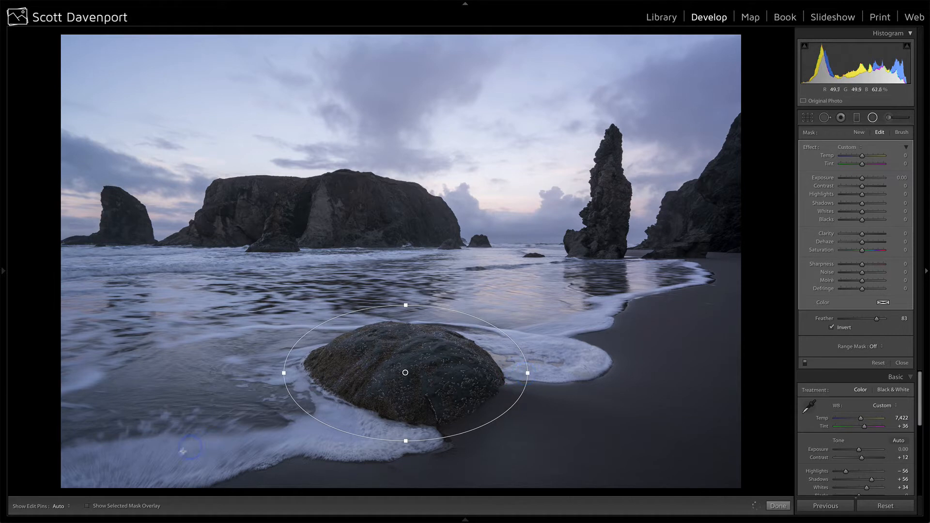
pyautogui.click(119, 506)
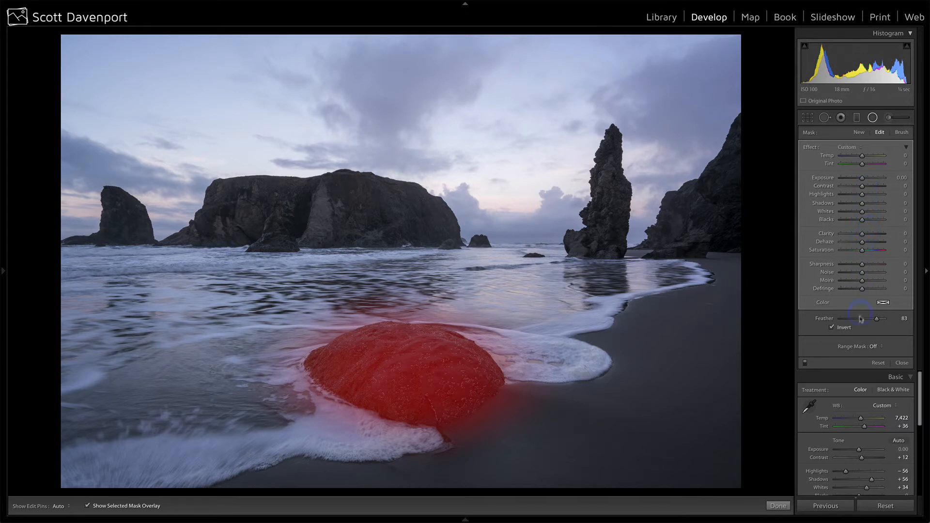
# - Limit the rock's radial filter to dark tones with a 0/26 Luminance range mask
pyautogui.click(873, 346)
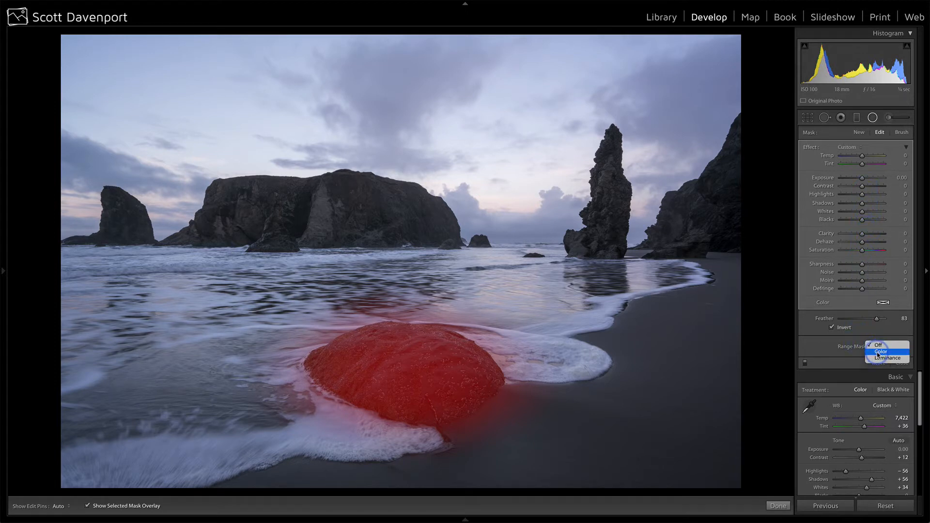
pyautogui.click(880, 358)
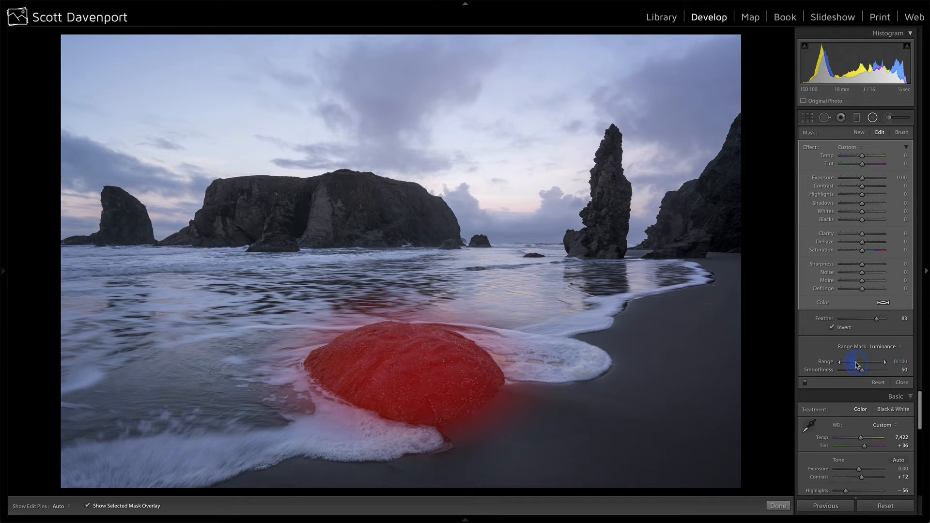
pyautogui.moveTo(856, 364)
pyautogui.mouseDown()
pyautogui.moveTo(885, 365)
pyautogui.moveTo(851, 364)
pyautogui.mouseUp()
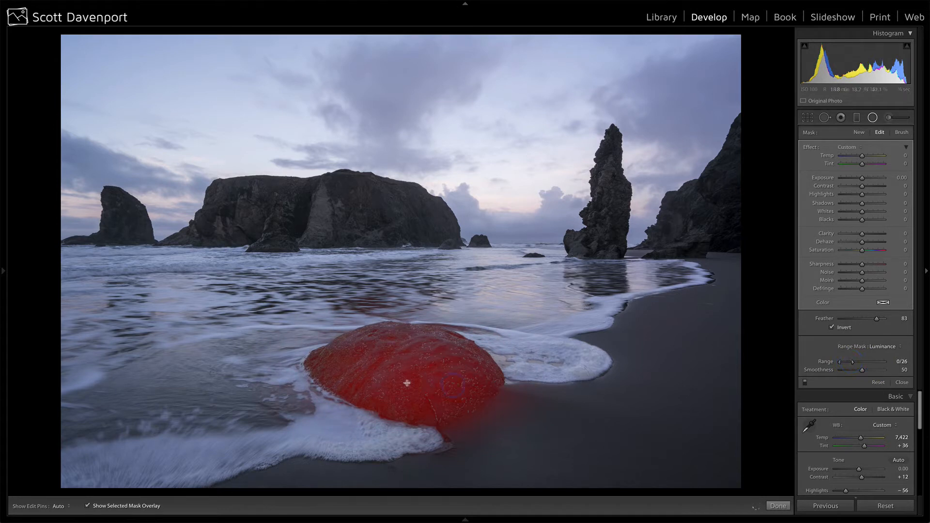
# - Shift the rock's radial filter slightly upward, hide the overlay, and set its Contrast to 20, Shadows to 21 and Clarity to 47
pyautogui.click(402, 367)
pyautogui.moveTo(402, 367); pyautogui.dragTo(402, 364)
pyautogui.click(87, 505)
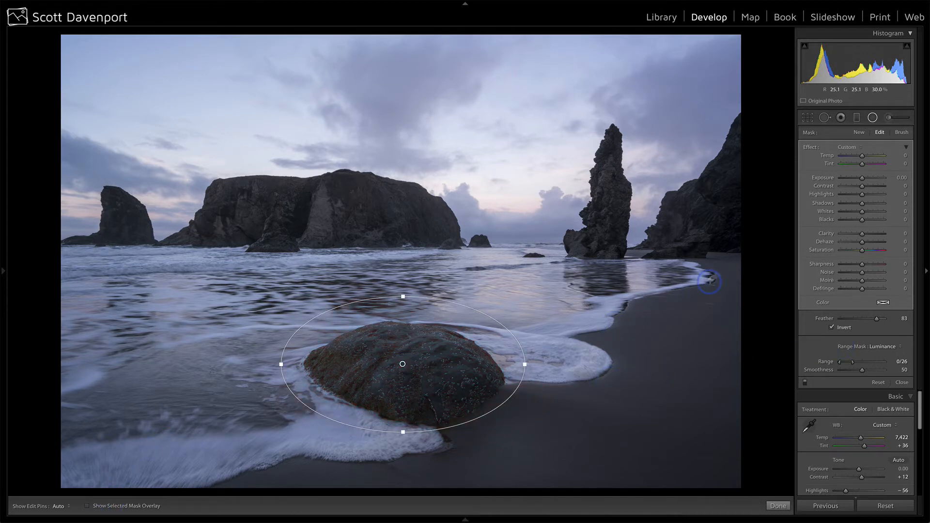
pyautogui.click(867, 188)
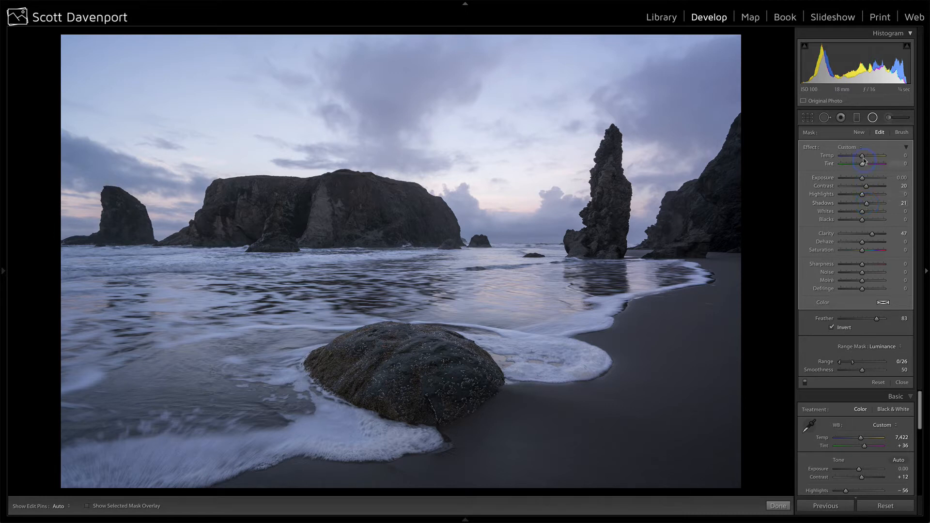
# - Add a graduated filter over the foreground water and sand, fading out upward across the horizon, with Exposure 0.27
pyautogui.click(856, 118)
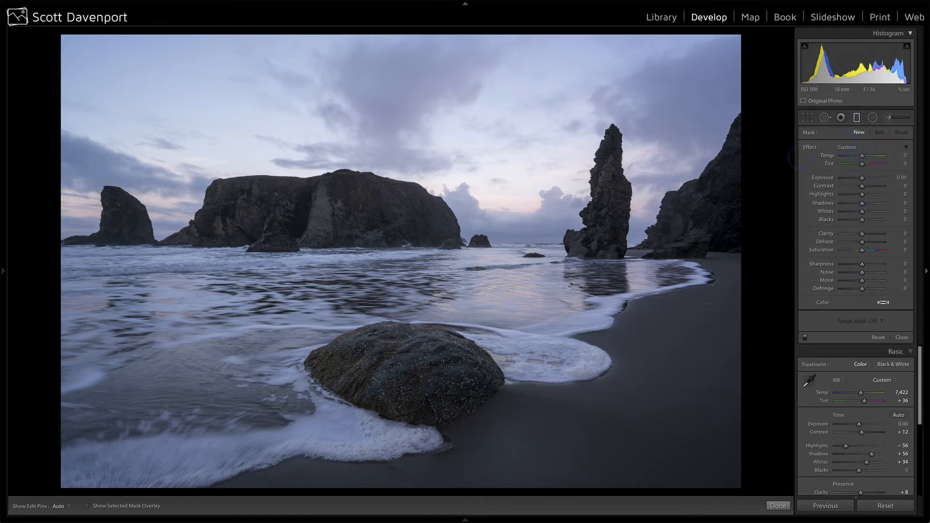
pyautogui.moveTo(415, 284); pyautogui.dragTo(415, 211)
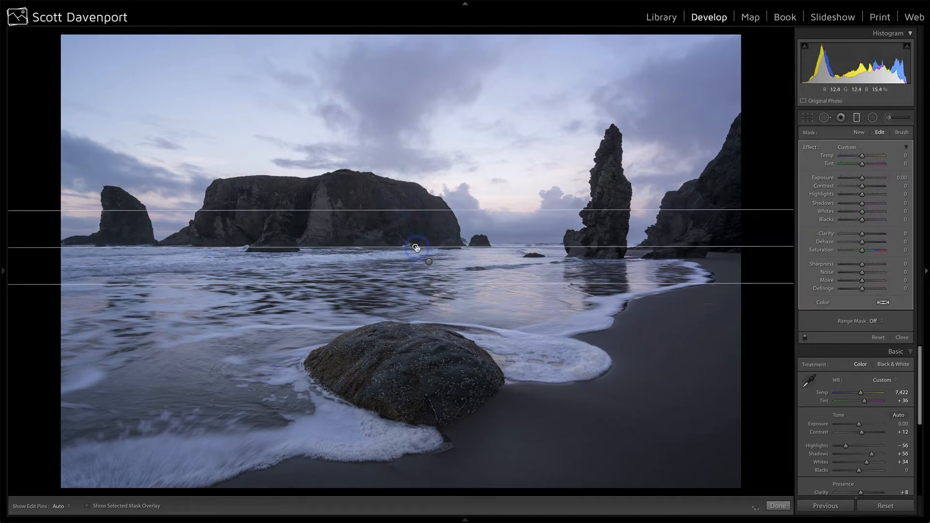
pyautogui.moveTo(415, 246); pyautogui.dragTo(414, 261)
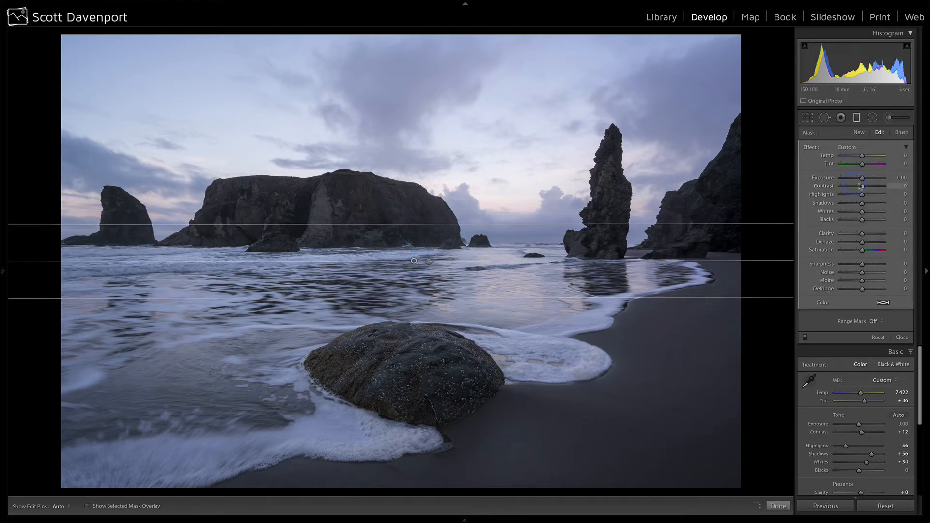
pyautogui.moveTo(862, 179); pyautogui.dragTo(865, 180)
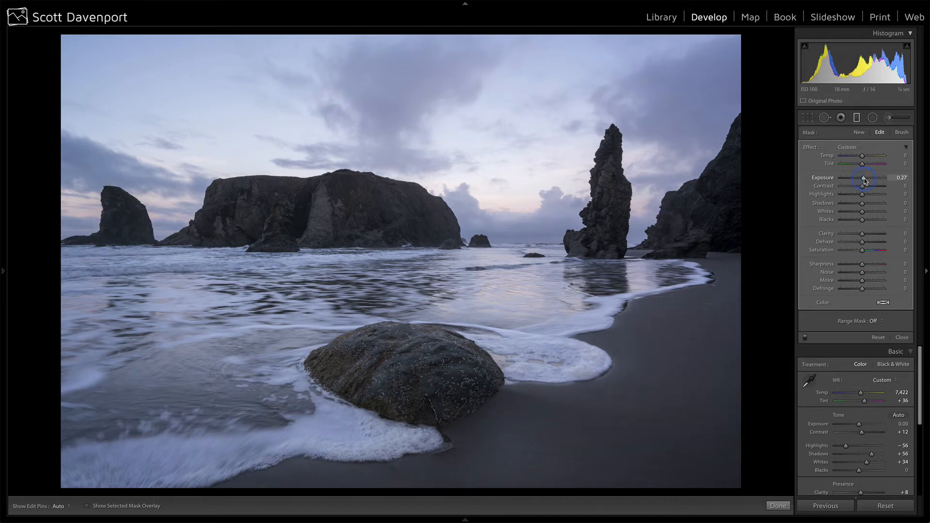
# - Compare the photo with and without the graduated filters, set the foreground filter's Whites to 7, and finish the filter
pyautogui.click(805, 338)
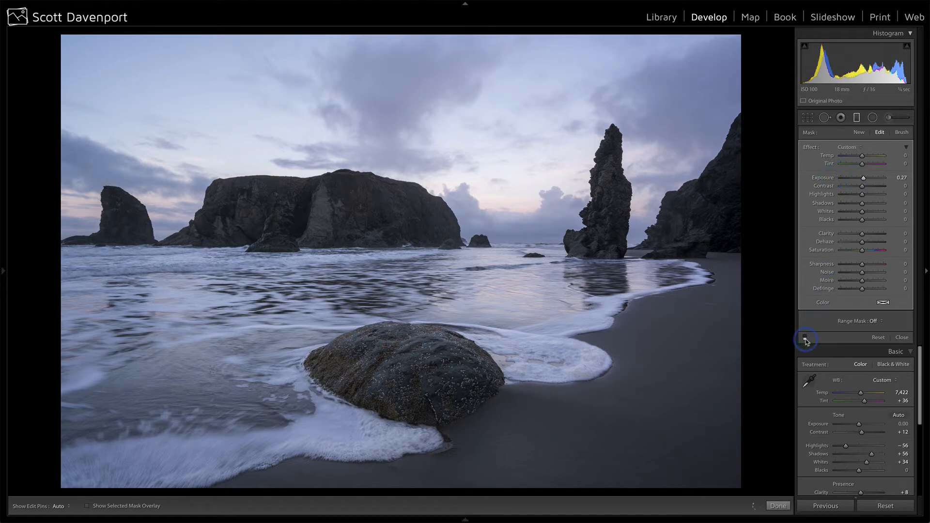
pyautogui.click(805, 338)
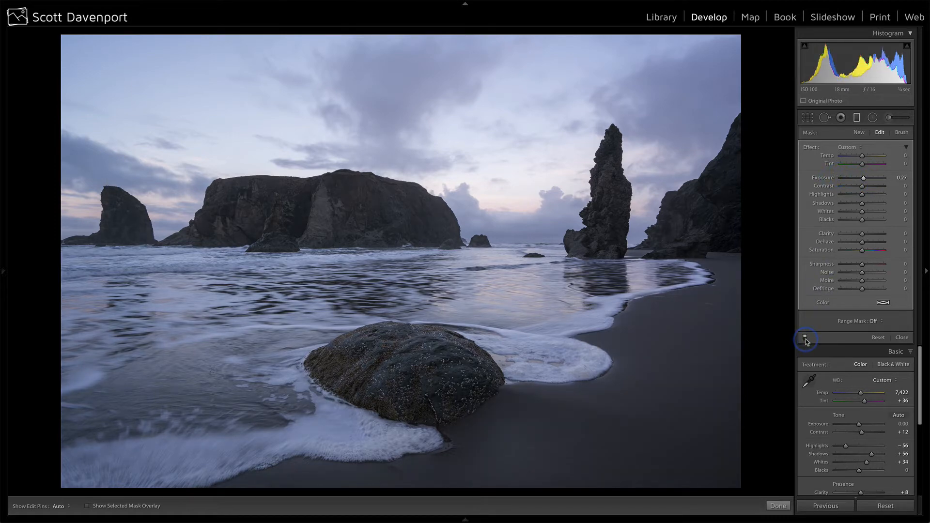
pyautogui.click(805, 338)
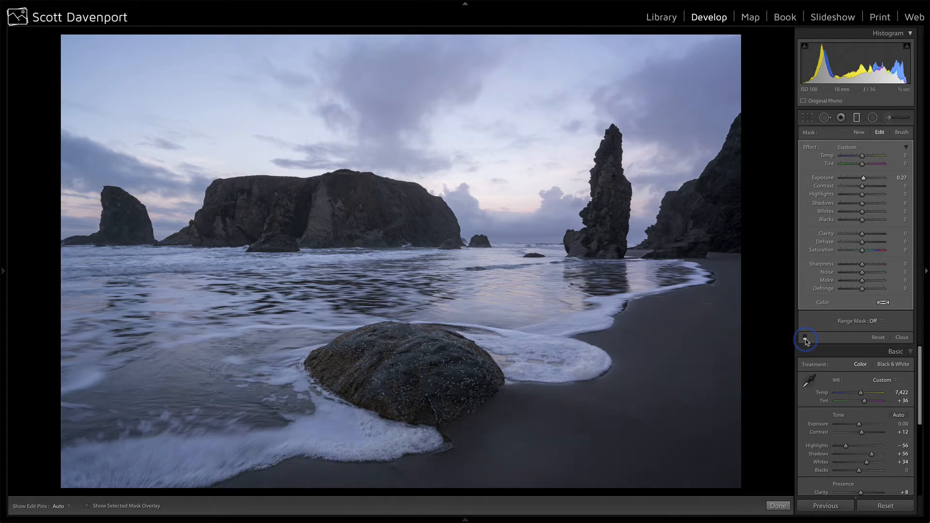
pyautogui.click(805, 338)
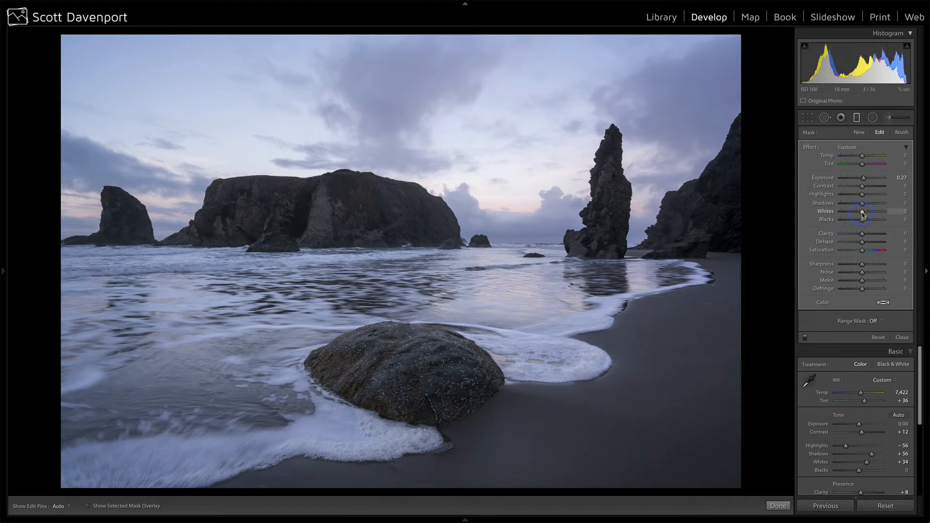
pyautogui.moveTo(862, 214); pyautogui.dragTo(865, 214)
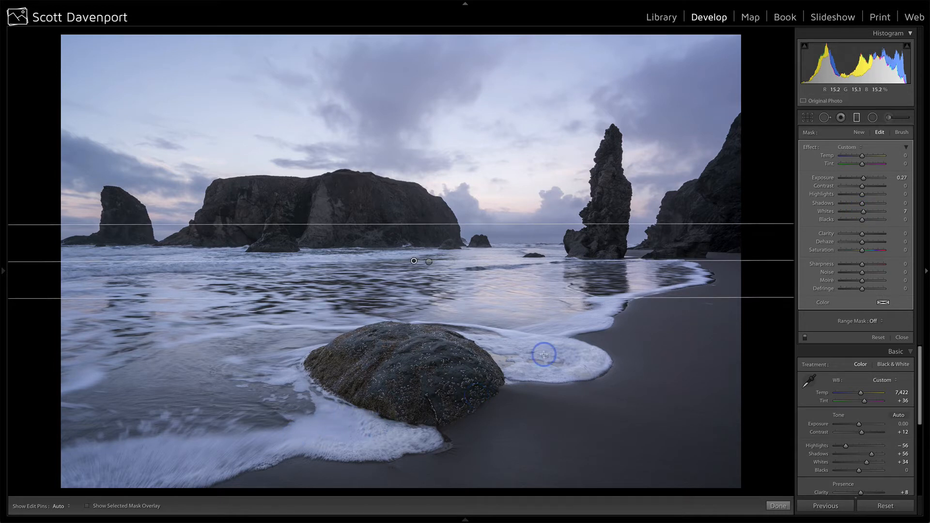
pyautogui.click(902, 337)
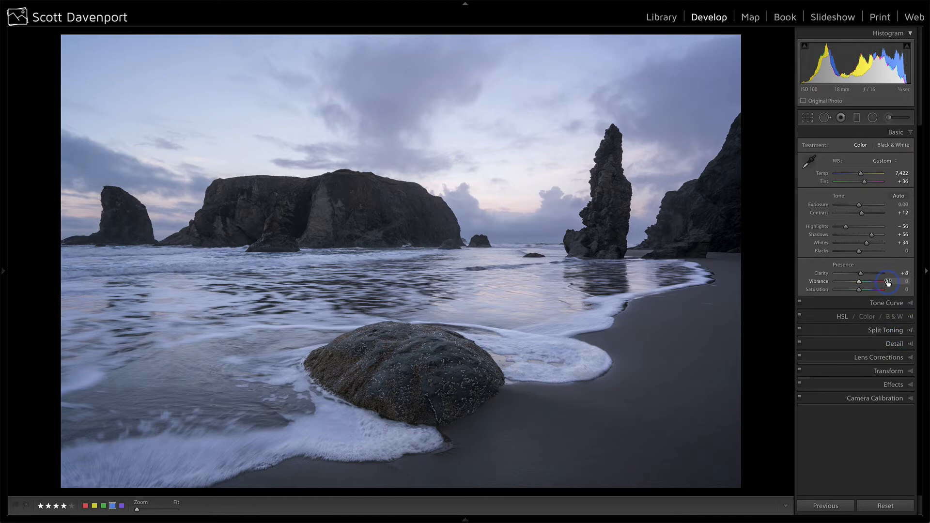
# - Preview the photo in black and white to judge its tonal balance, and return it to color
pyautogui.press('v')
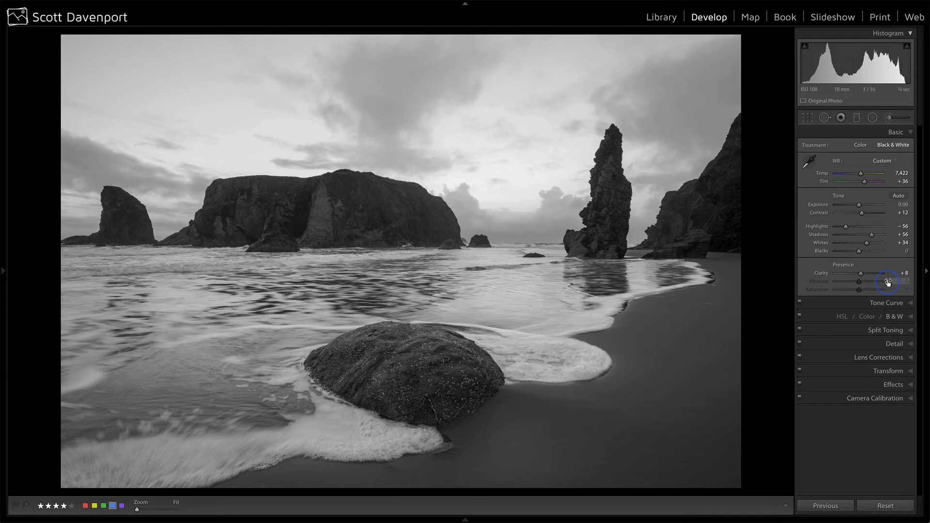
pyautogui.press('v')
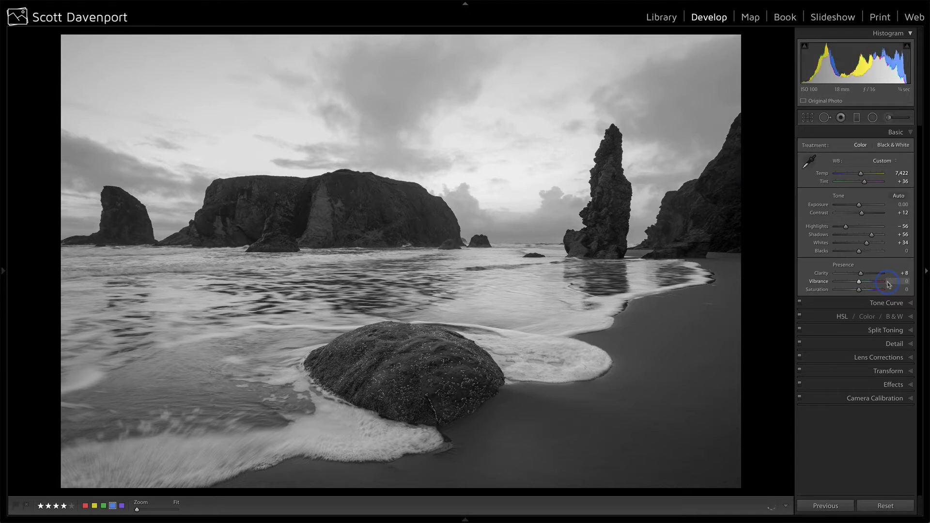
pyautogui.press('v')
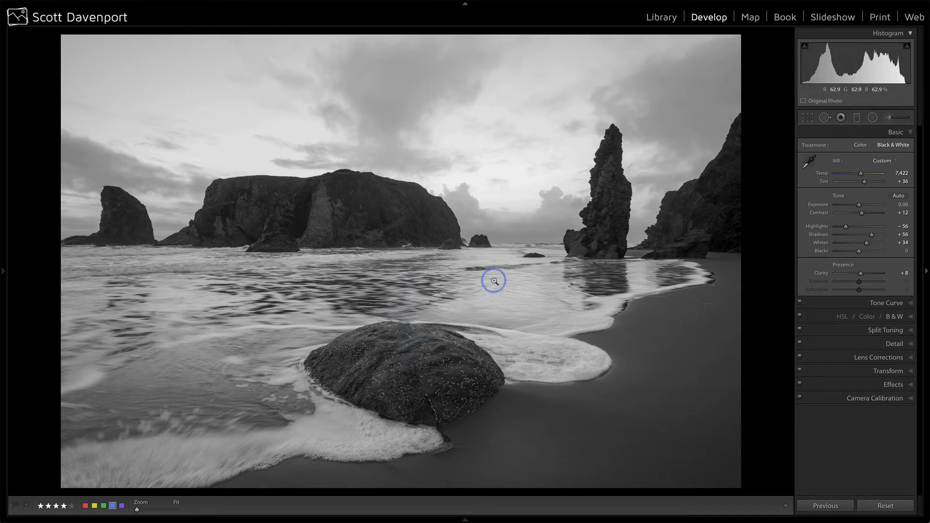
pyautogui.press('v')
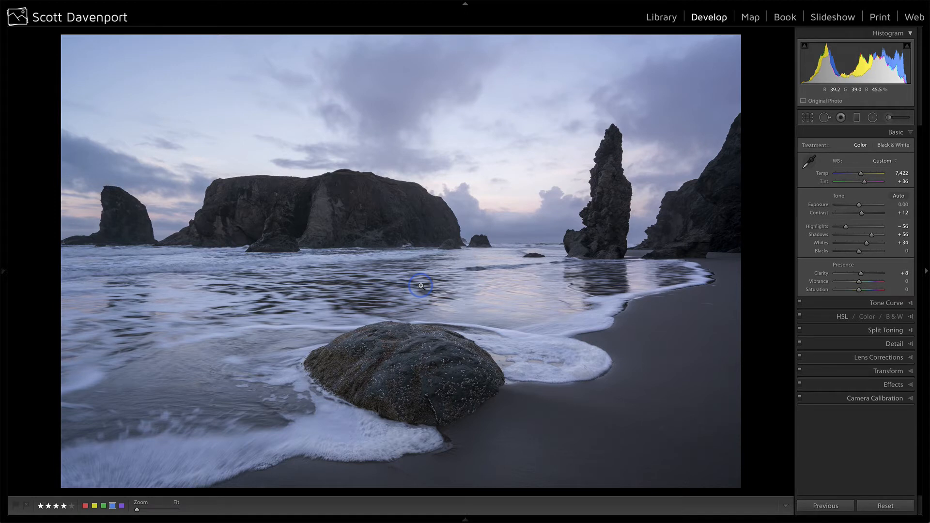
# - Add a graduated filter starting just below the photo's lower edge so it covers the whole image, and set its Exposure to 0.39
pyautogui.click(857, 117)
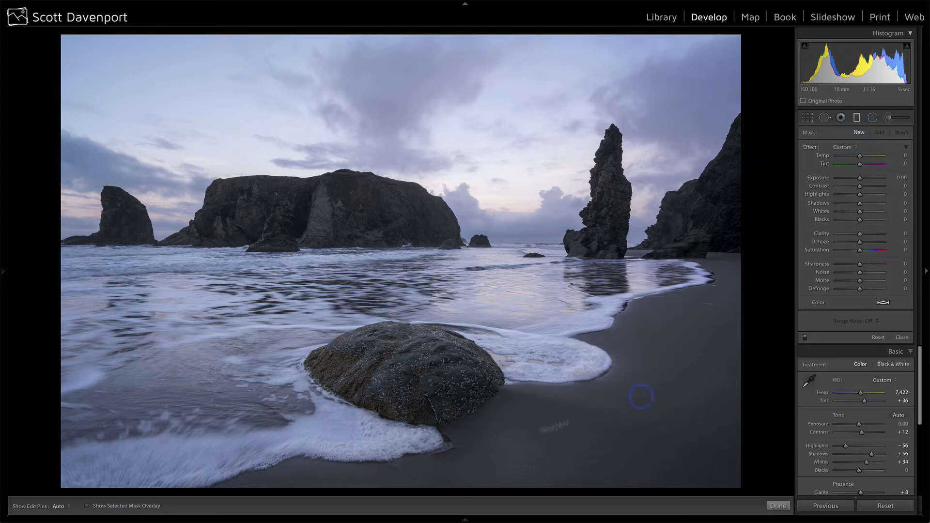
pyautogui.moveTo(394, 490); pyautogui.dragTo(397, 492)
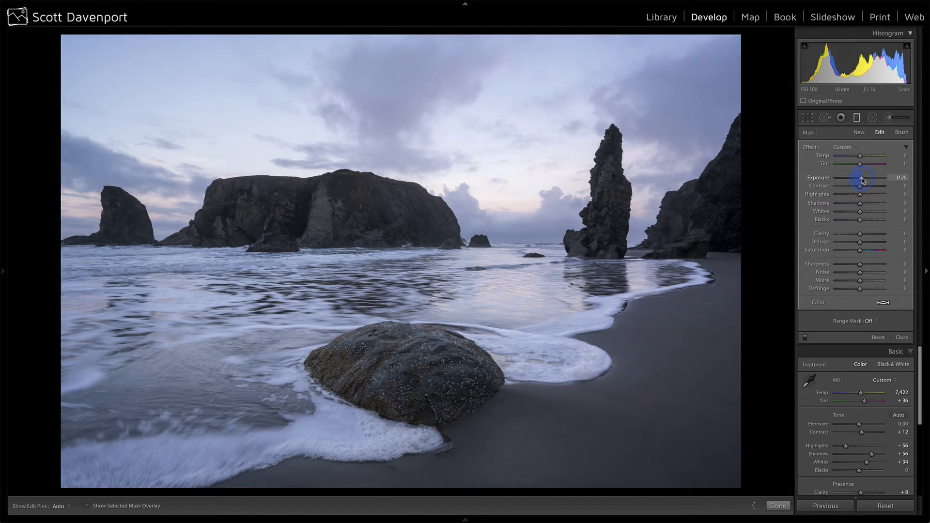
pyautogui.moveTo(862, 180); pyautogui.dragTo(864, 180)
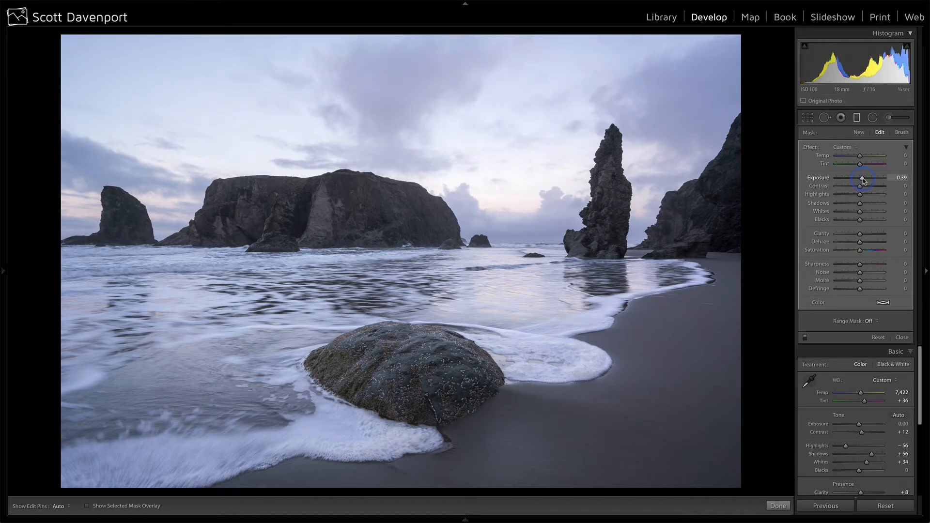
# - Exclude the darkest tones from the whole-image graduated filter with a 19/100 Luminance range mask
pyautogui.click(870, 322)
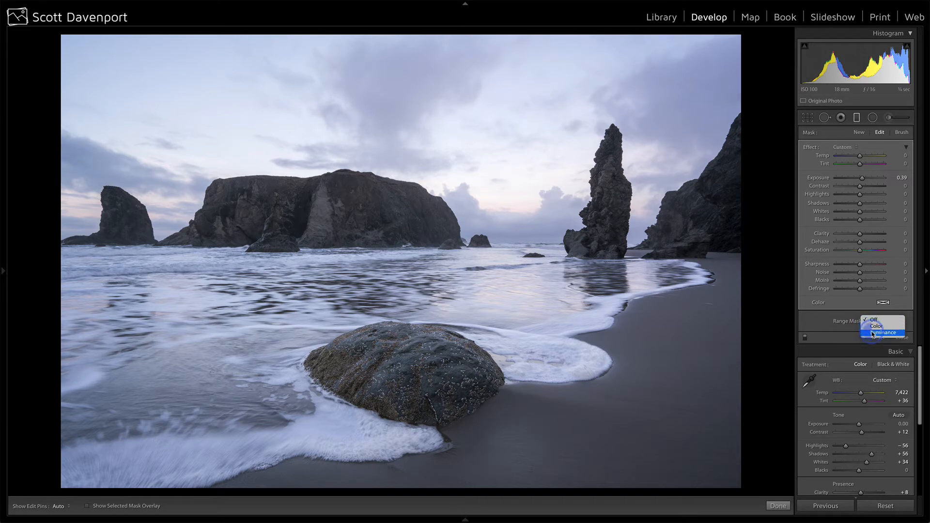
pyautogui.click(874, 332)
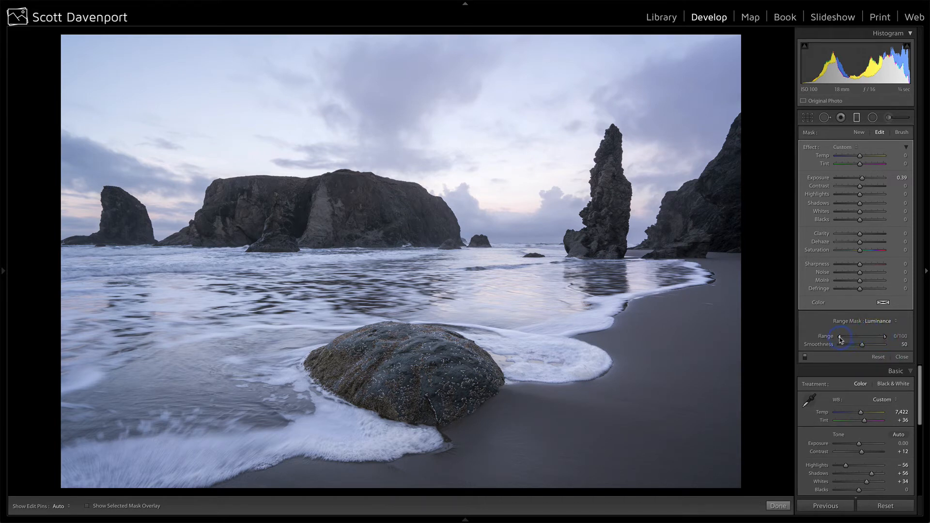
pyautogui.moveTo(840, 339); pyautogui.dragTo(849, 341)
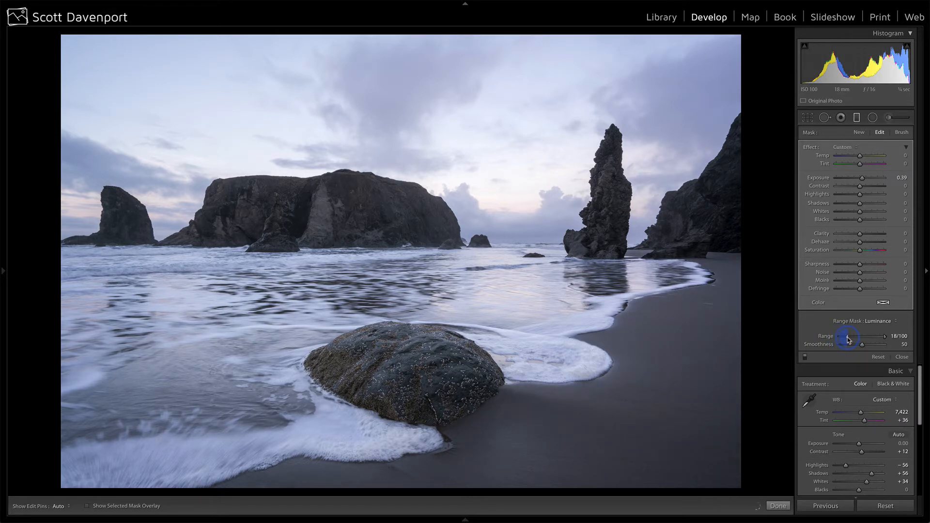
pyautogui.moveTo(848, 339); pyautogui.dragTo(848, 339)
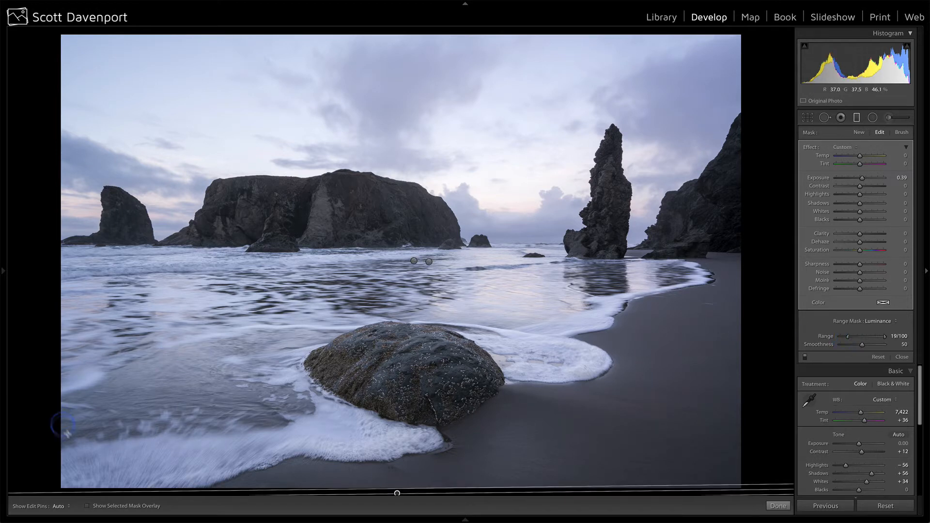
# - Check the whole-image filter's mask with the overlay, and refine its Luminance range to 27/100 and Smoothness to 21
pyautogui.click(87, 506)
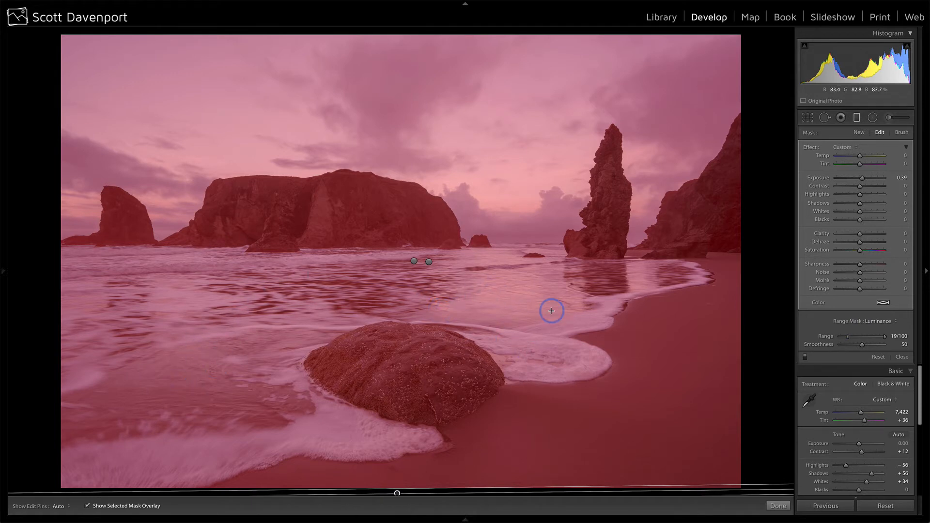
pyautogui.moveTo(847, 336); pyautogui.dragTo(855, 337)
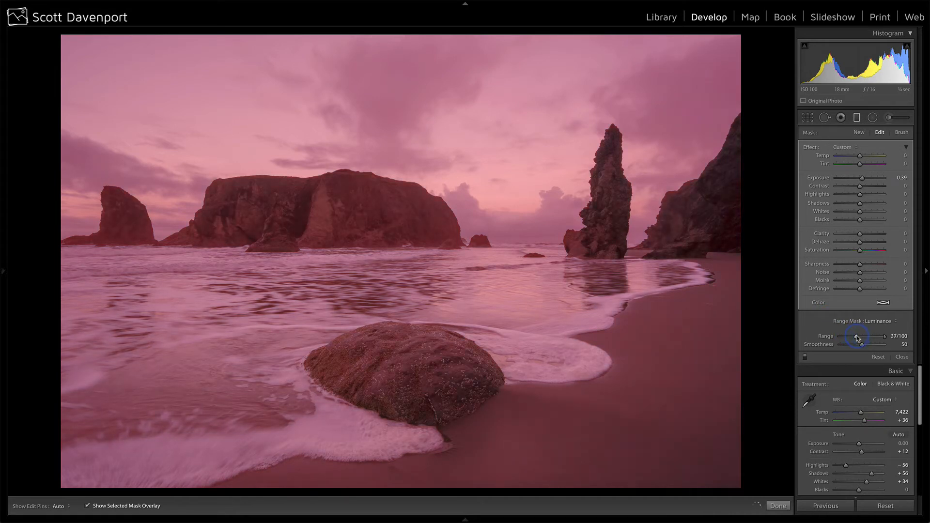
pyautogui.click(132, 505)
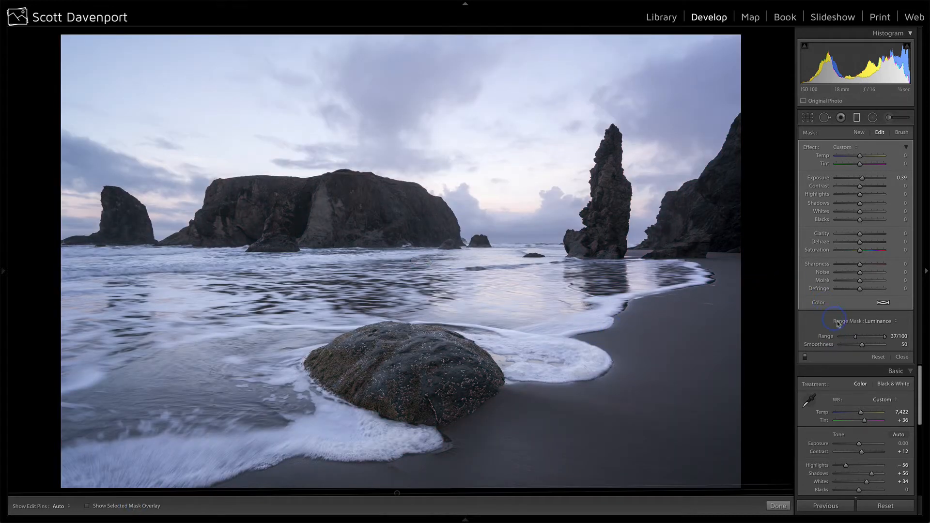
pyautogui.moveTo(856, 337)
pyautogui.mouseDown()
pyautogui.moveTo(861, 347)
pyautogui.moveTo(849, 346)
pyautogui.mouseUp()
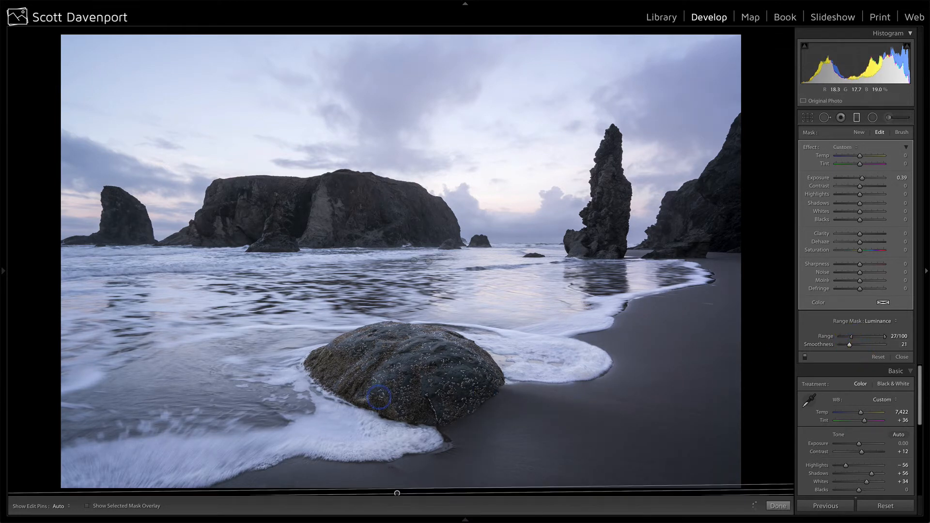
# - Lower the whole-image filter's range mask Smoothness to 10 while checking the mask overlay, and set its Tint to 17
pyautogui.click(121, 507)
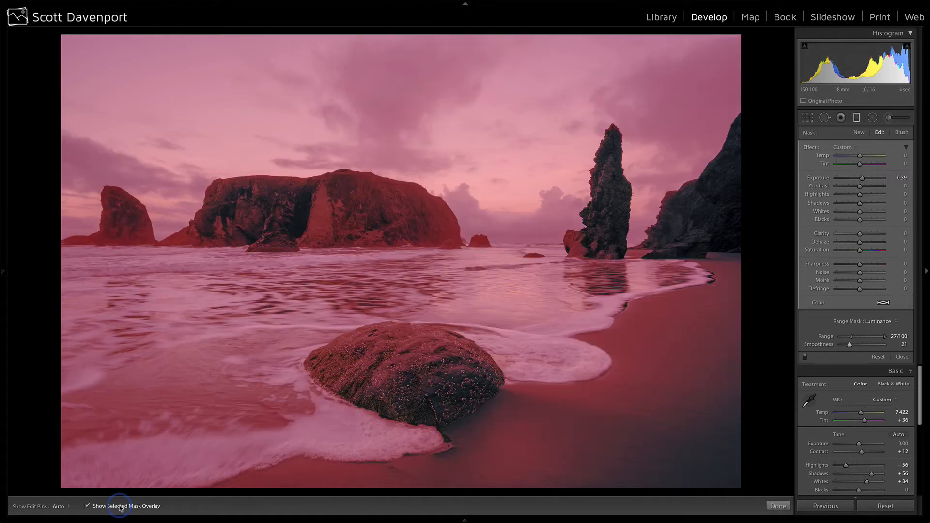
pyautogui.moveTo(850, 347)
pyautogui.mouseDown()
pyautogui.moveTo(868, 347)
pyautogui.moveTo(845, 348)
pyautogui.mouseUp()
pyautogui.click(125, 506)
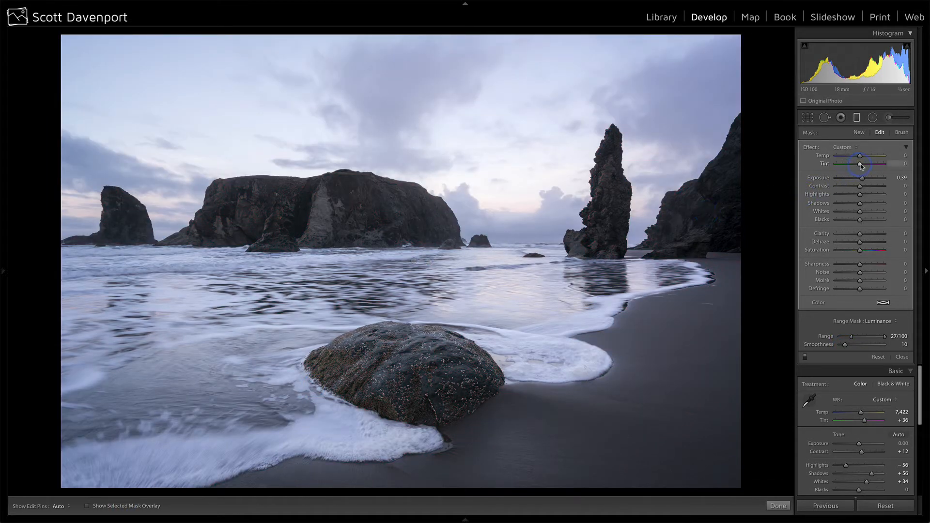
pyautogui.moveTo(860, 165); pyautogui.dragTo(864, 165)
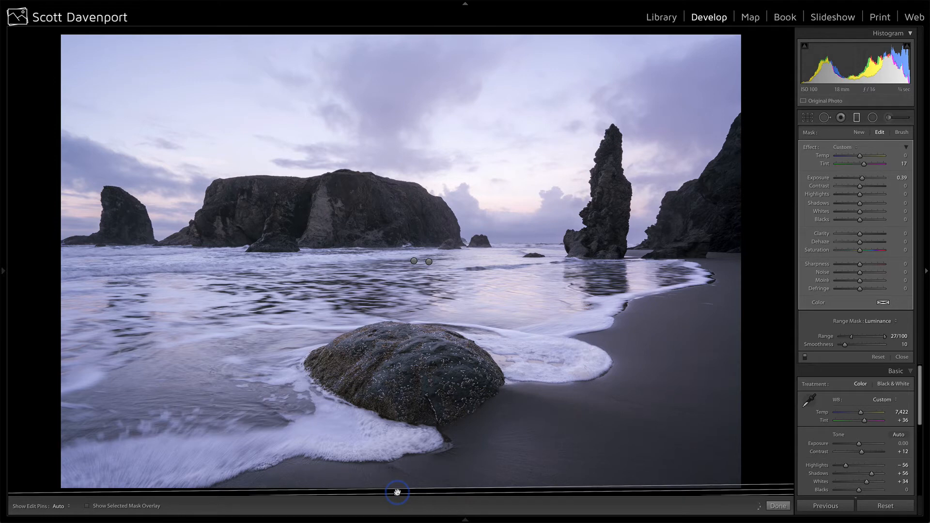
# - Delete the whole-image graduated filter and undo the deletion
pyautogui.moveTo(397, 492)
pyautogui.press('Delete')
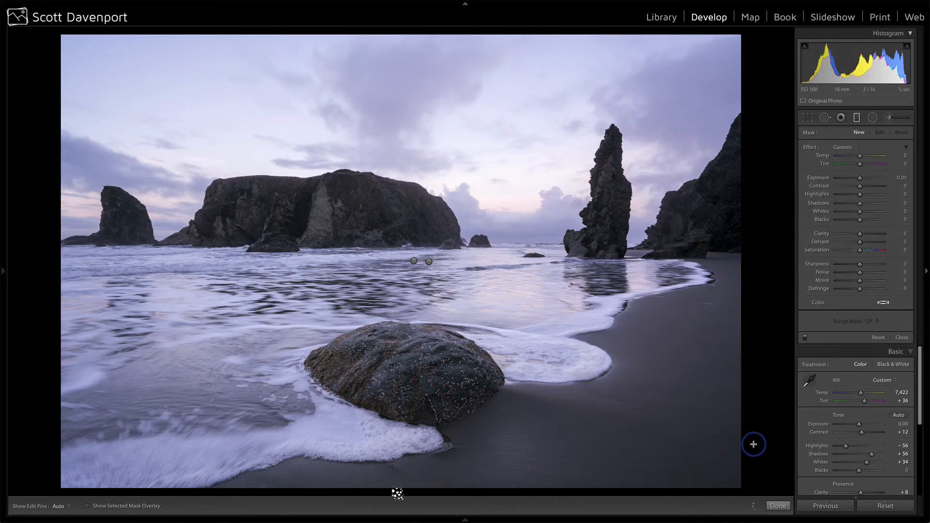
pyautogui.hotkey('ctrl', 'z')
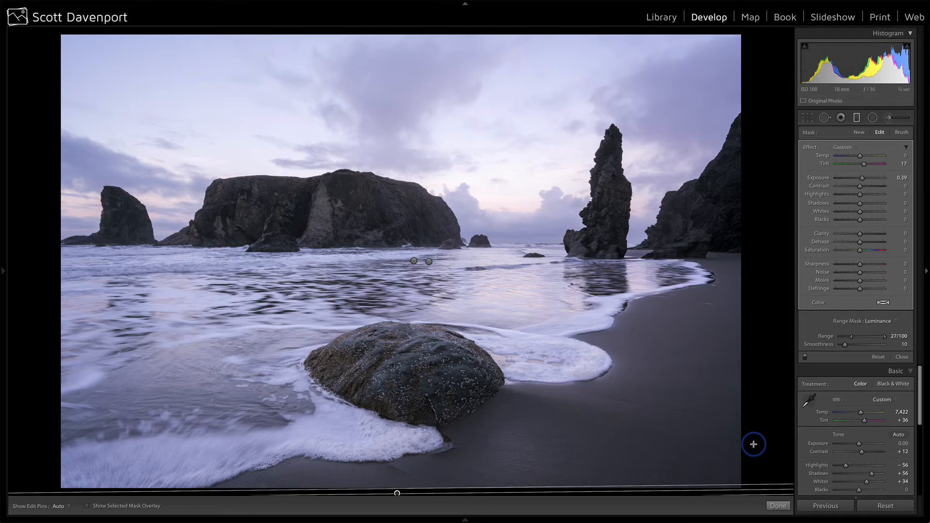
# - Convert the photo to black and white, and set the whole-image filter's Contrast to 24, Whites to 7 and Highlights to 15
pyautogui.press('v')
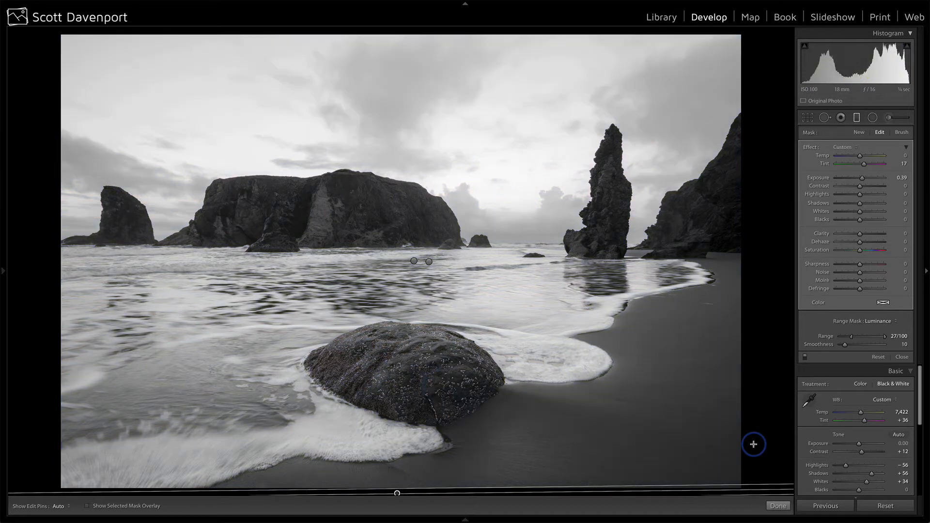
pyautogui.press('v')
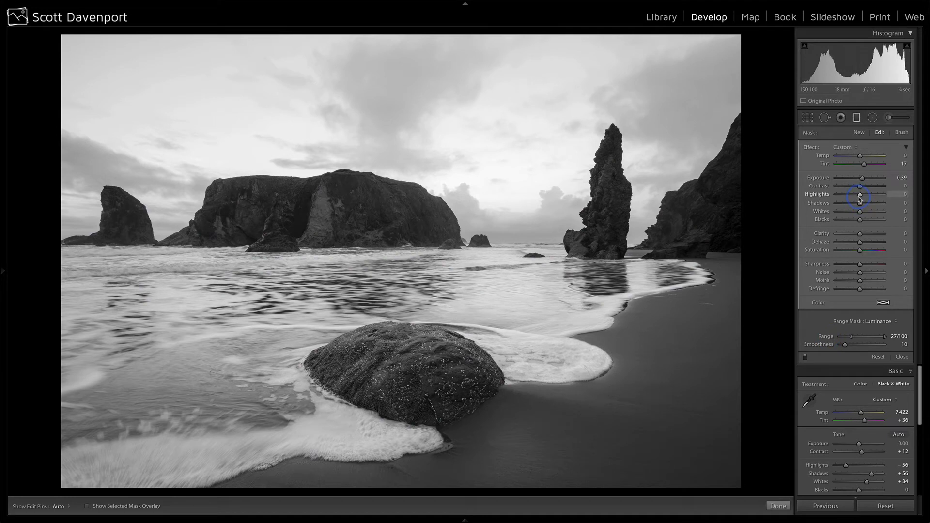
pyautogui.moveTo(860, 188); pyautogui.dragTo(866, 188)
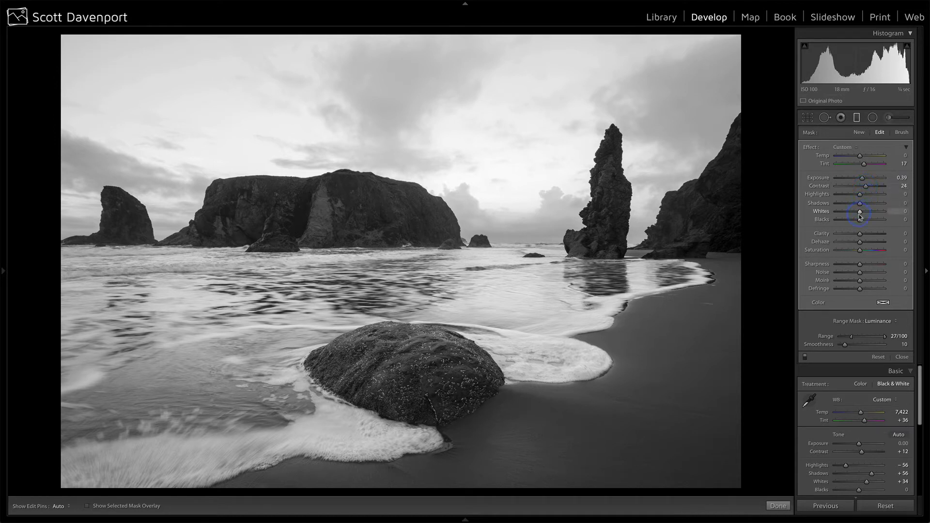
pyautogui.moveTo(860, 216); pyautogui.dragTo(862, 217)
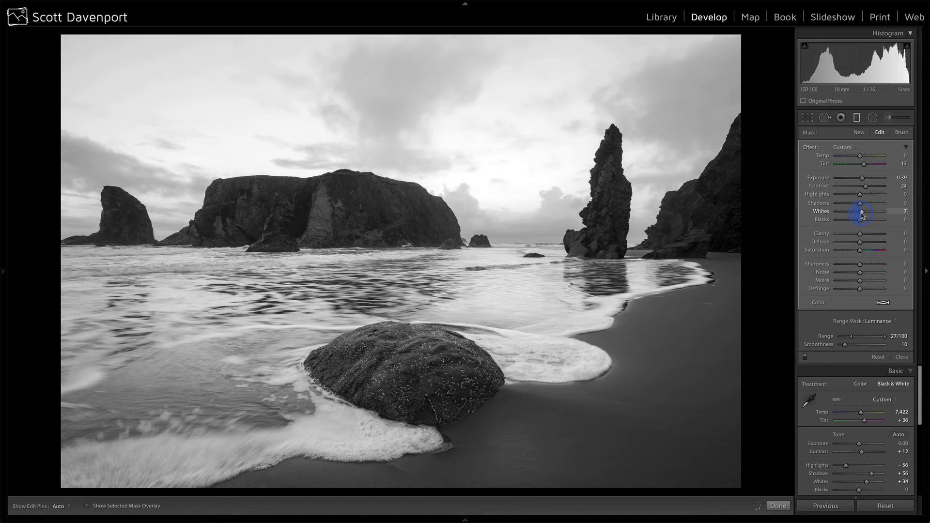
pyautogui.moveTo(860, 194); pyautogui.dragTo(864, 195)
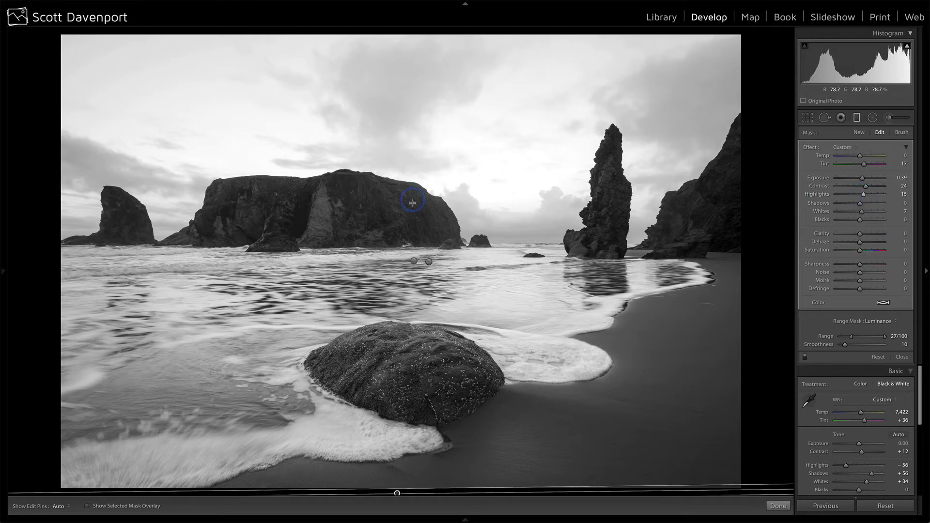
# - Review the existing graduated filters, and set Shadows to 20 on the one limited to the dark rocks by a 0/33 Luminance range
pyautogui.click(412, 260)
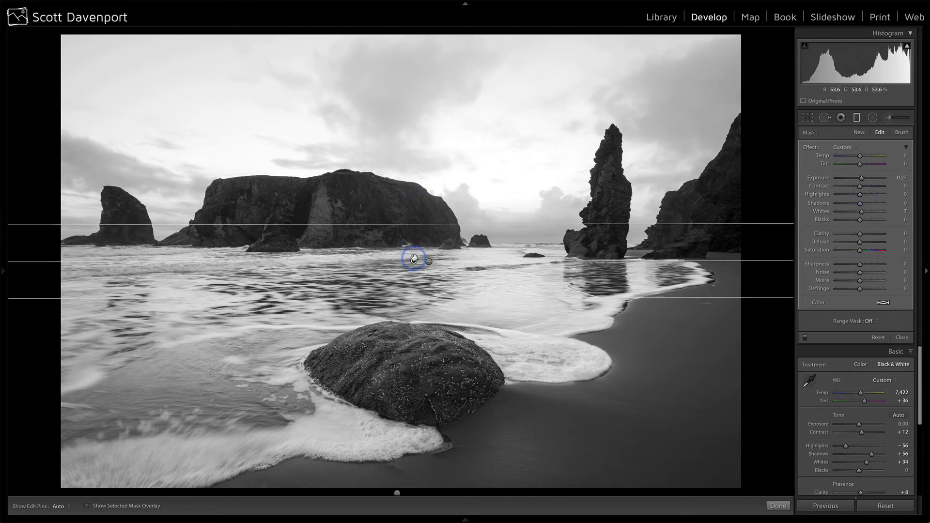
pyautogui.moveTo(413, 262)
pyautogui.click(397, 492)
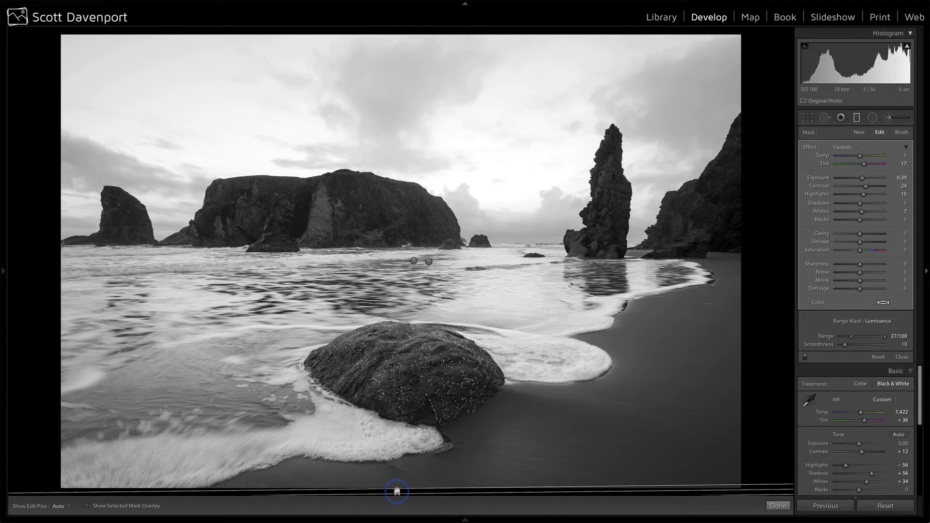
pyautogui.click(429, 262)
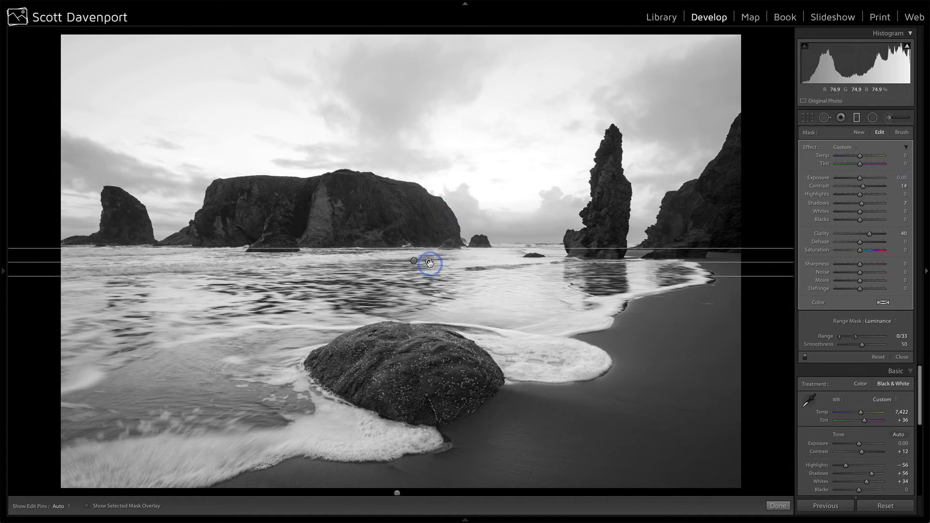
pyautogui.moveTo(429, 262)
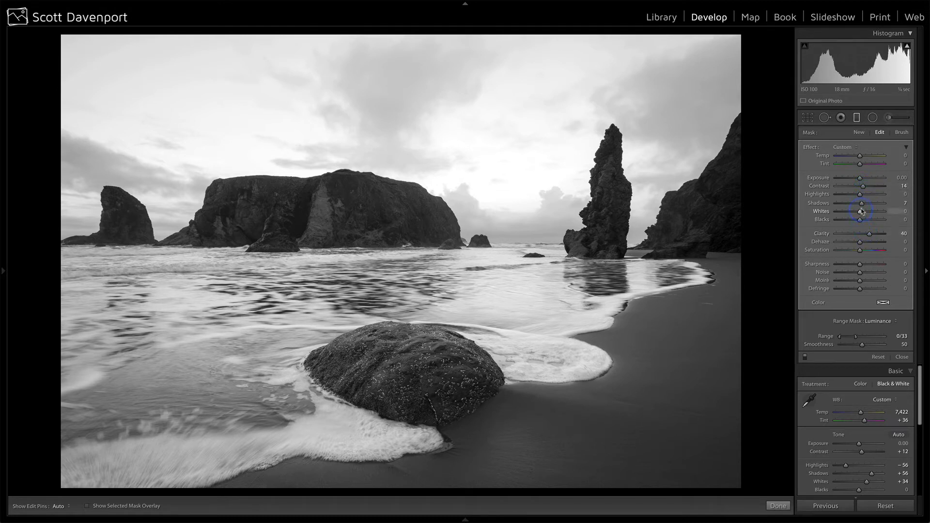
pyautogui.moveTo(863, 206); pyautogui.dragTo(865, 205)
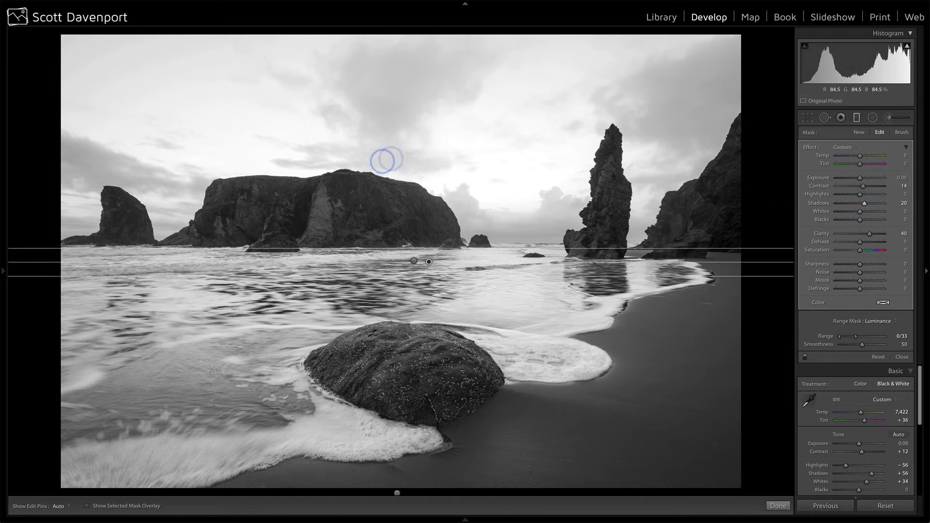
# - Add a graduated filter over the sky that fades out around the horizon, and set its Highlights to −59
pyautogui.click(857, 120)
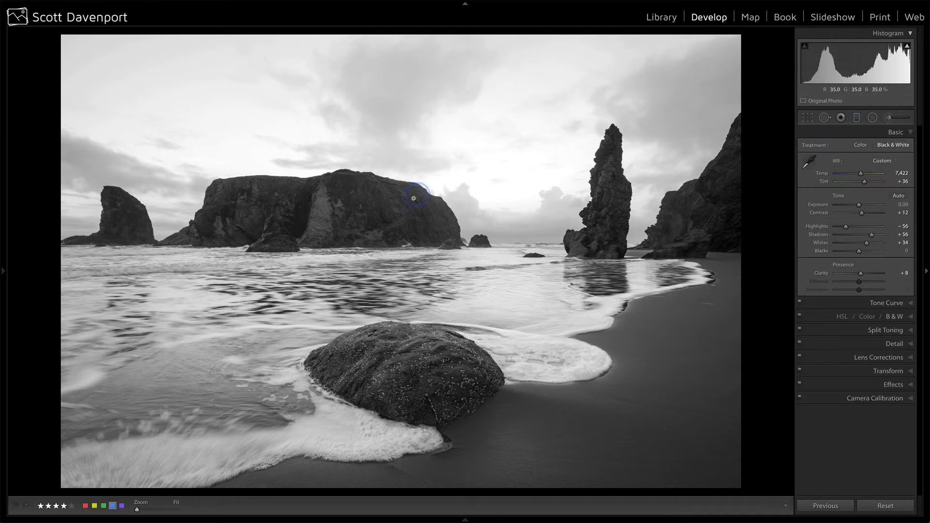
pyautogui.click(856, 118)
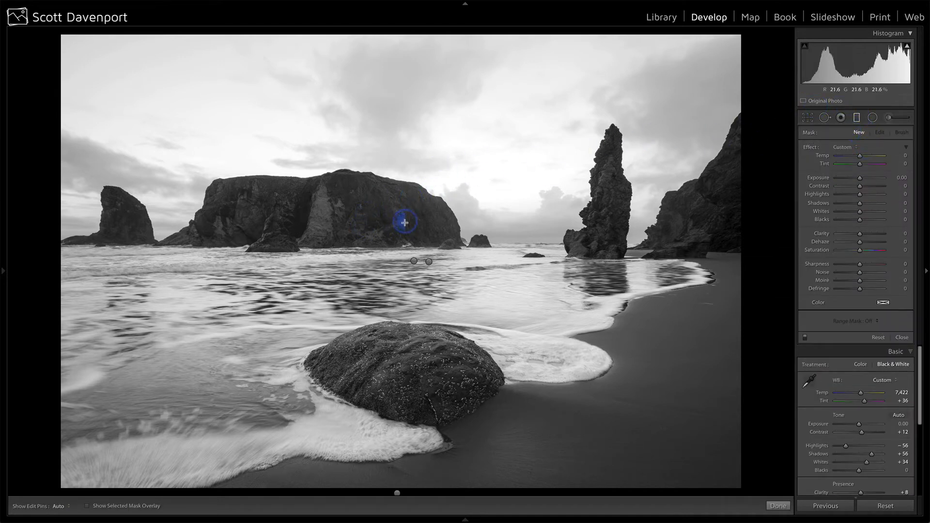
pyautogui.moveTo(403, 220); pyautogui.dragTo(402, 250)
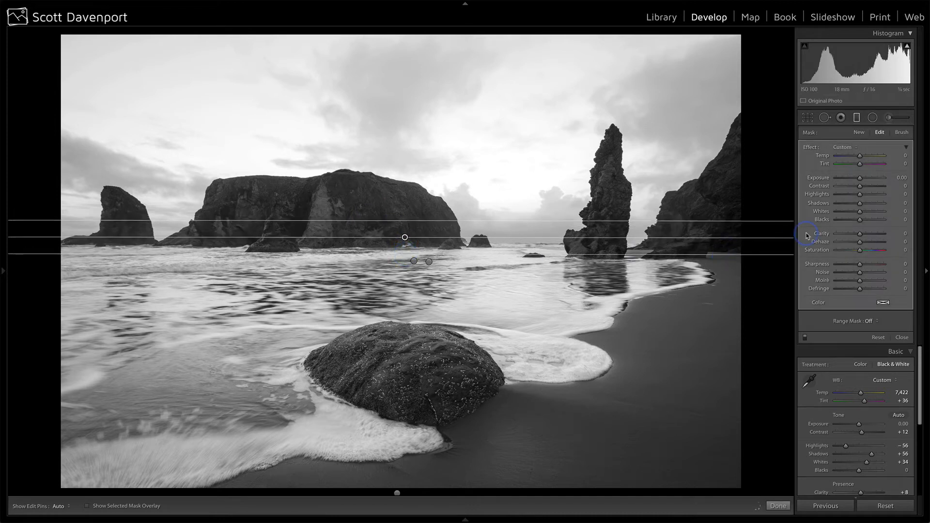
pyautogui.moveTo(859, 194); pyautogui.dragTo(849, 196)
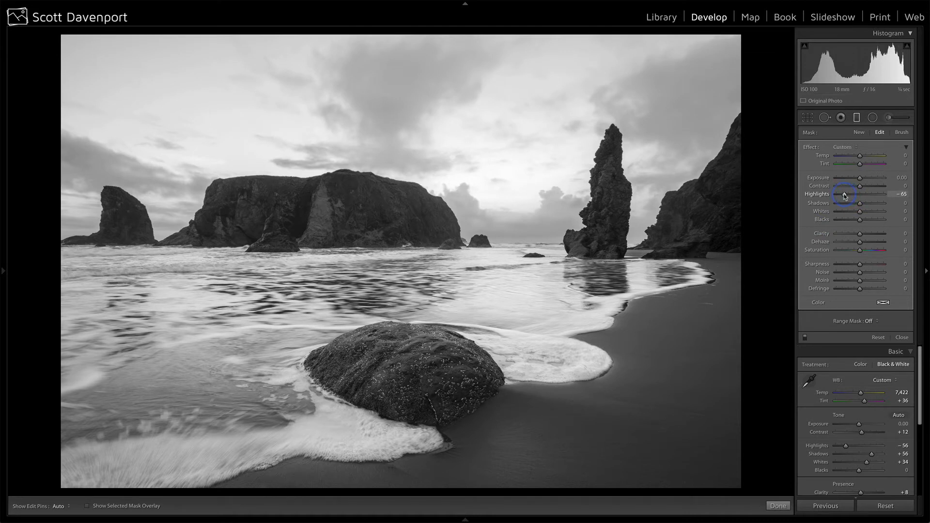
pyautogui.moveTo(844, 195); pyautogui.dragTo(846, 196)
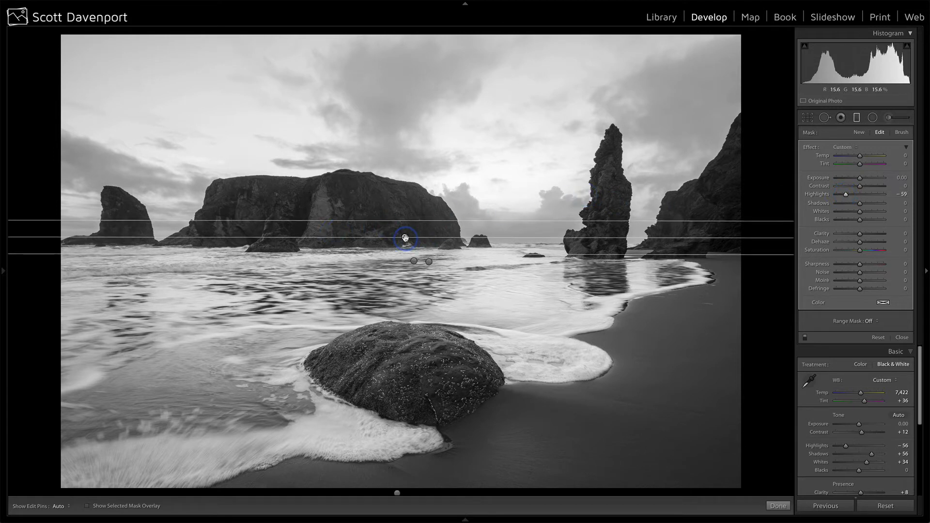
pyautogui.moveTo(406, 238)
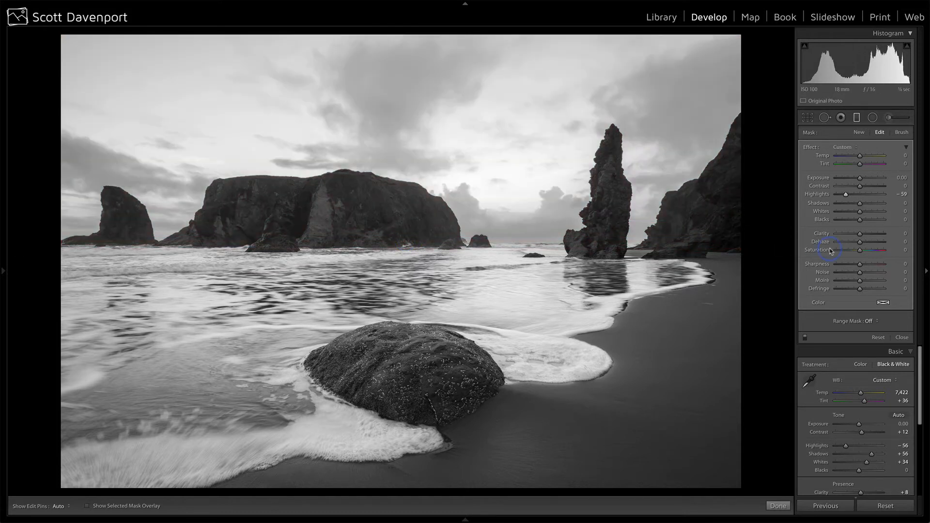
pyautogui.click(901, 337)
# - Try raising Blue to +44 in the Black & White Mix, and undo the change
pyautogui.click(895, 316)
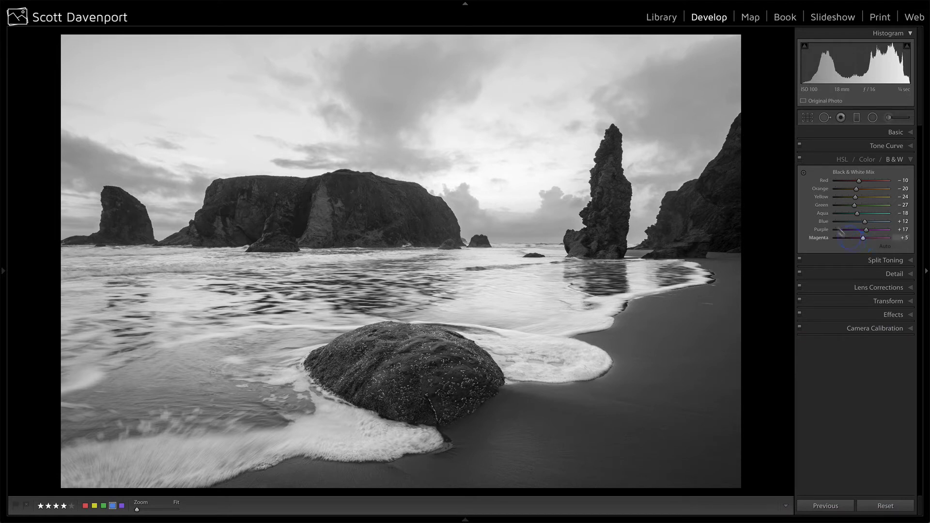
pyautogui.click(803, 173)
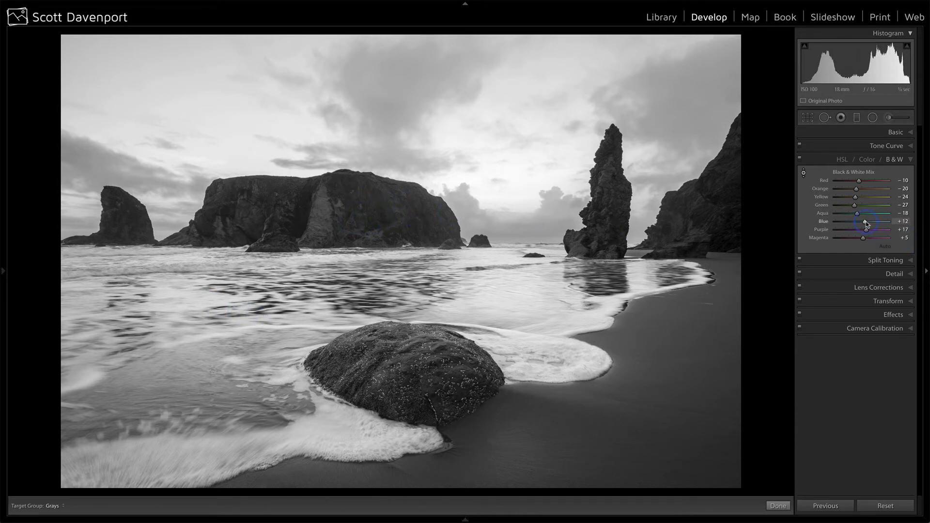
pyautogui.moveTo(865, 225); pyautogui.dragTo(874, 225)
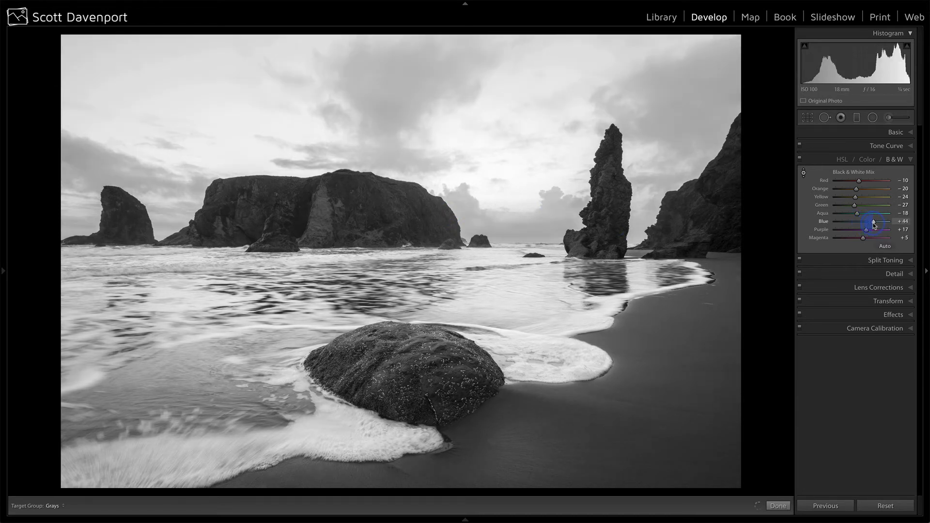
pyautogui.hotkey('ctrl', 'z')
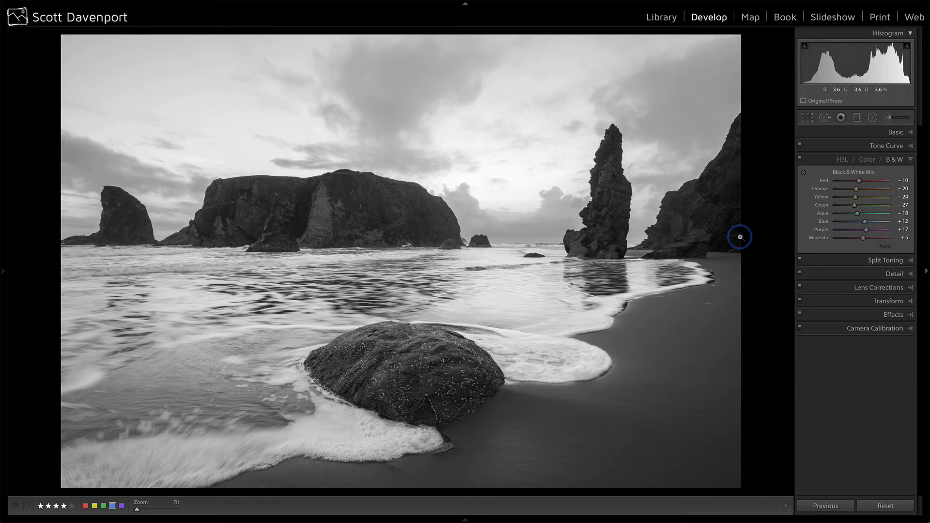
# - Try a point curve with shadow, midtone and highlight points that lowers the highlights, and reset the curve to Linear
pyautogui.click(886, 146)
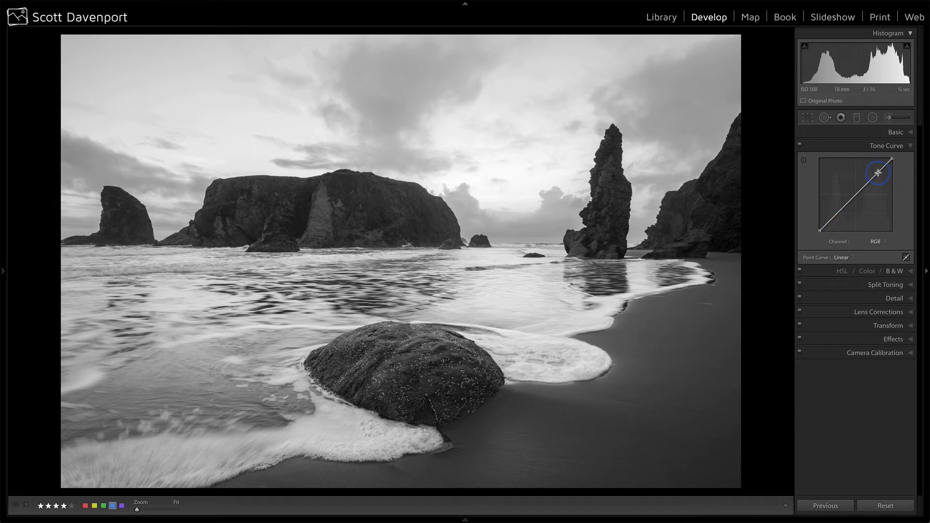
pyautogui.click(841, 210)
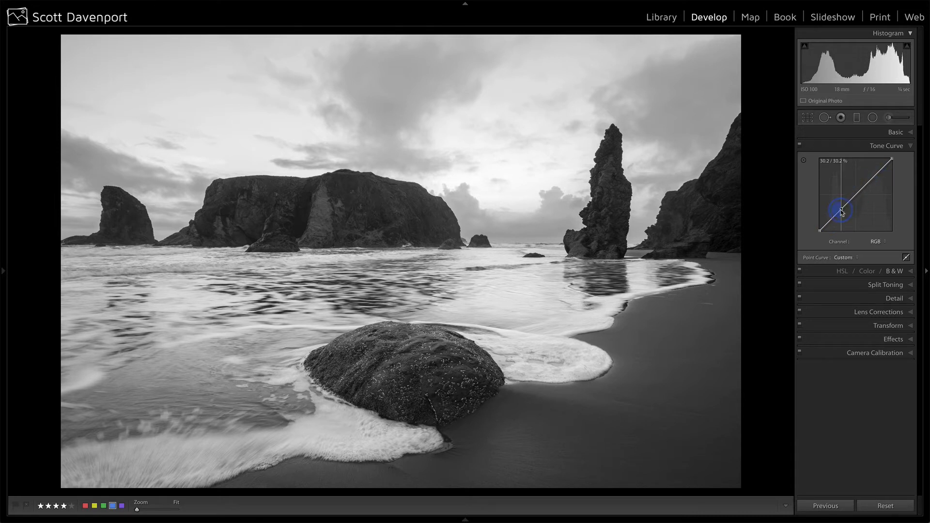
pyautogui.moveTo(841, 212); pyautogui.dragTo(875, 178)
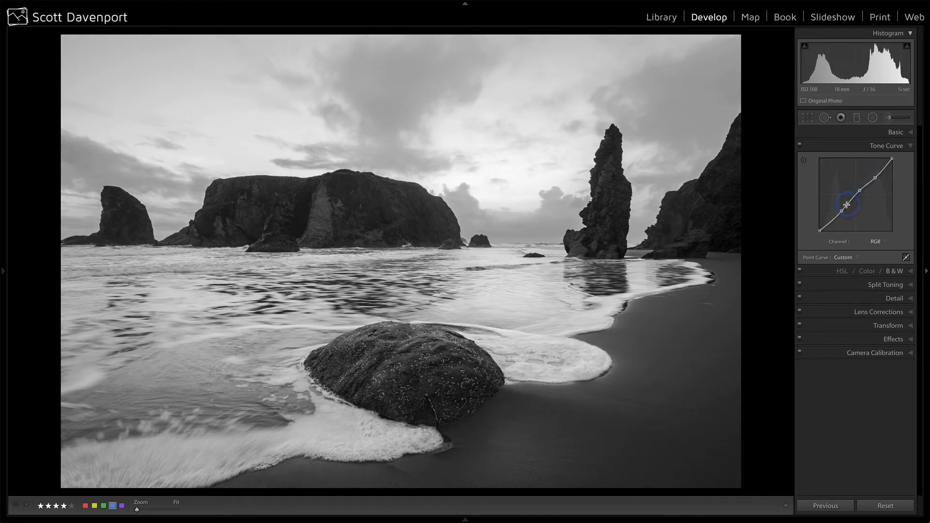
pyautogui.moveTo(842, 211); pyautogui.dragTo(842, 212)
pyautogui.click(843, 257)
pyautogui.click(846, 232)
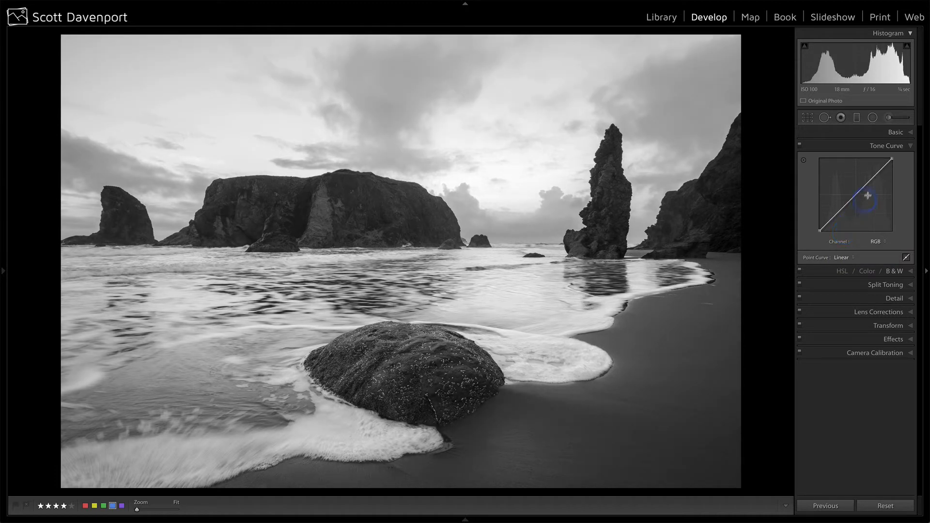
# - Try darkening the highlights and midtones with a two-point curve, compare the photo without it, and reset the curve to Linear
pyautogui.click(879, 172)
pyautogui.moveTo(880, 173); pyautogui.dragTo(861, 195)
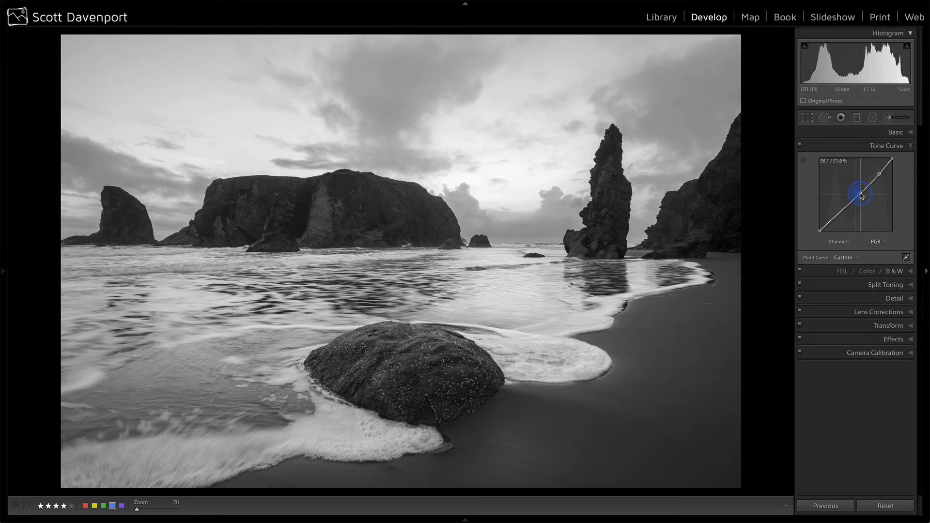
pyautogui.click(798, 145)
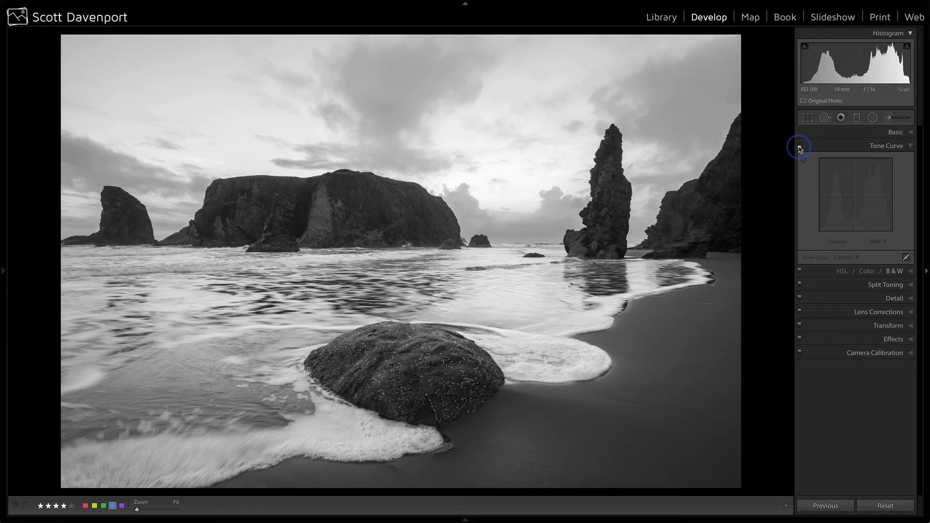
pyautogui.click(799, 146)
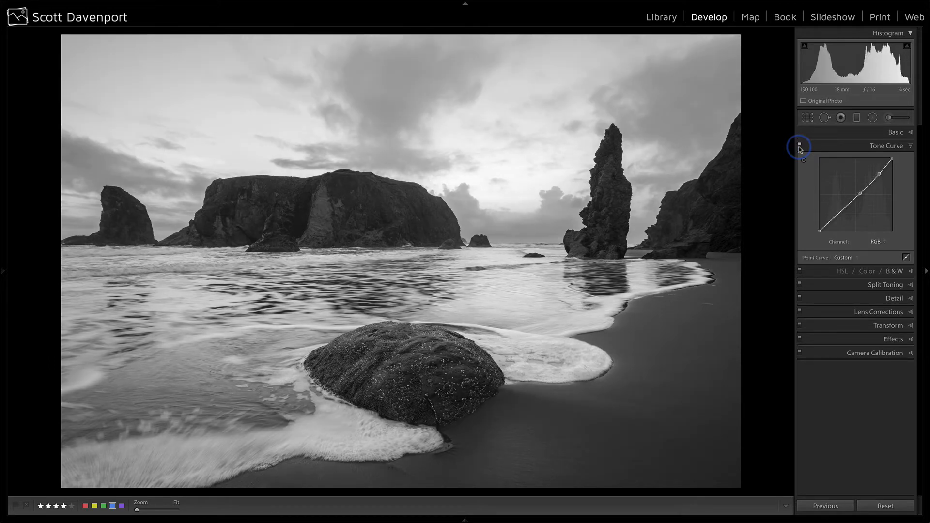
pyautogui.click(845, 257)
pyautogui.click(843, 233)
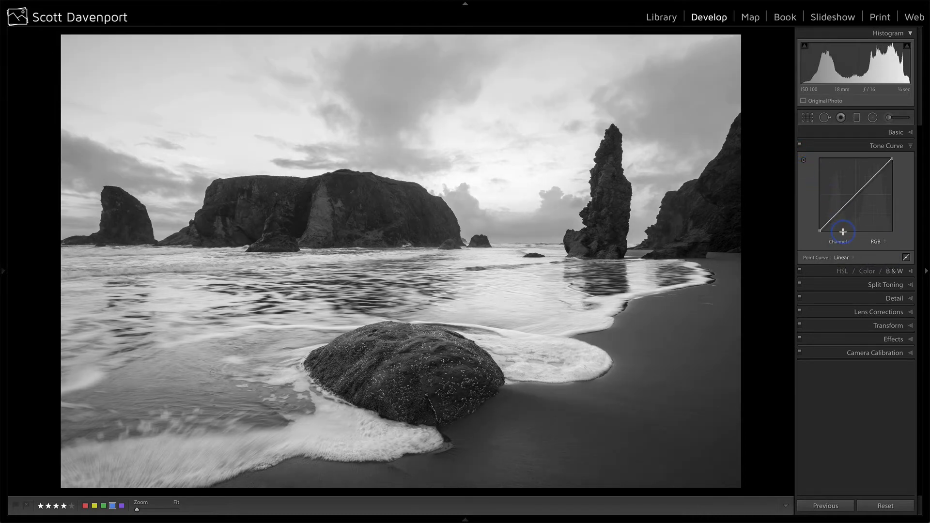
# - Review the settings and mask coverage of the existing graduated filters for the brighter tones, distant rocks and sky
pyautogui.click(894, 132)
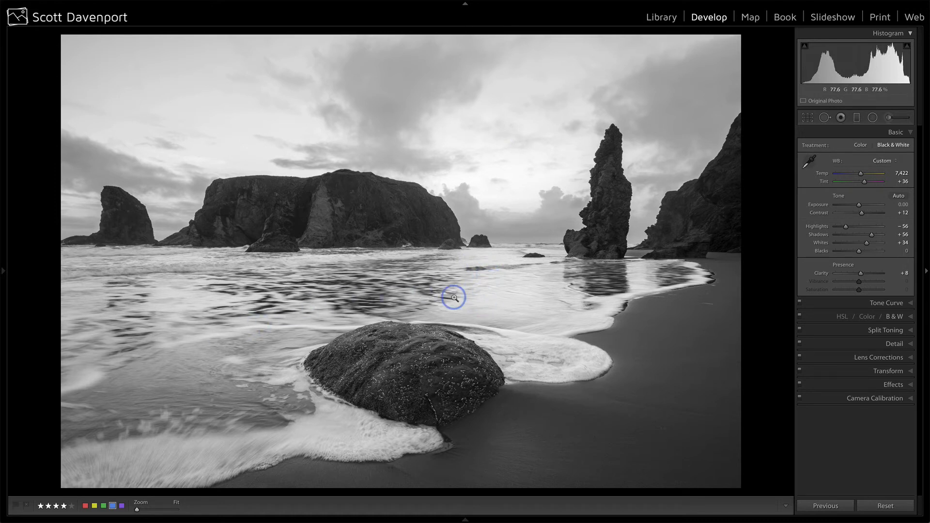
pyautogui.click(857, 119)
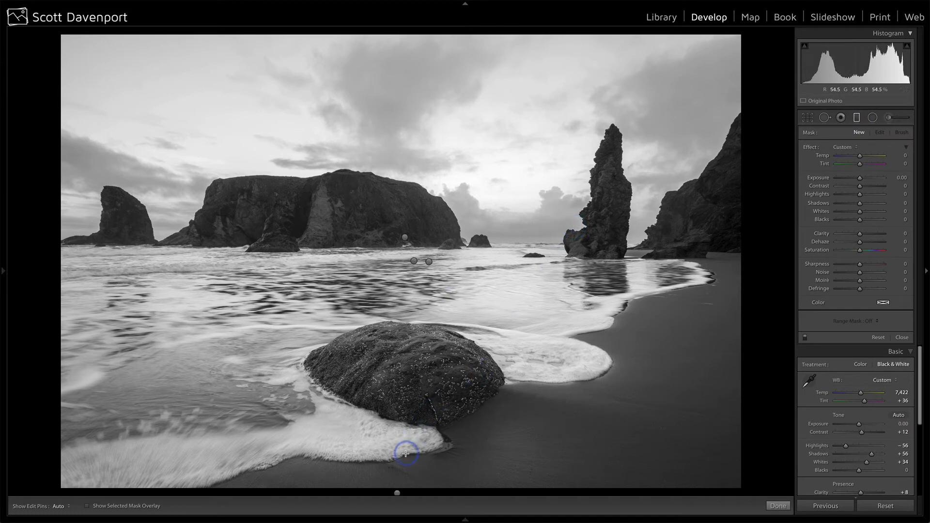
pyautogui.moveTo(398, 488); pyautogui.dragTo(397, 493)
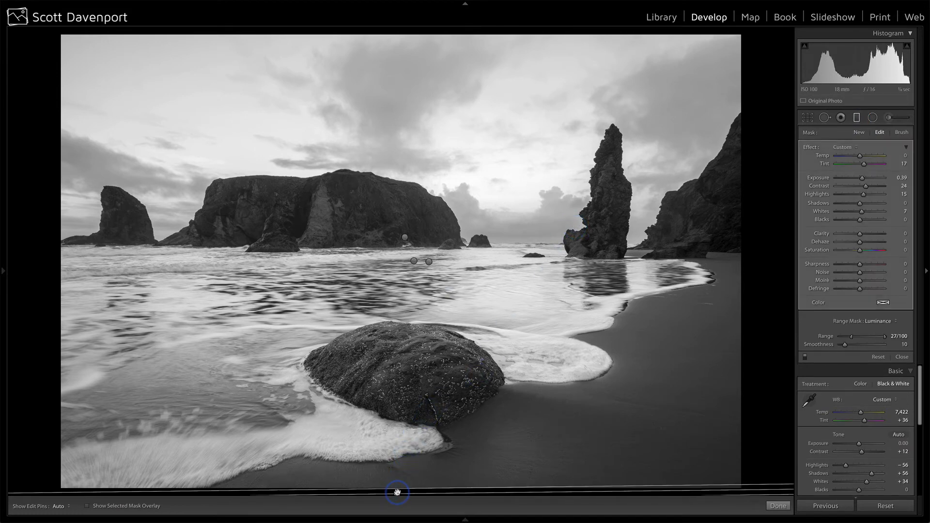
pyautogui.moveTo(397, 493)
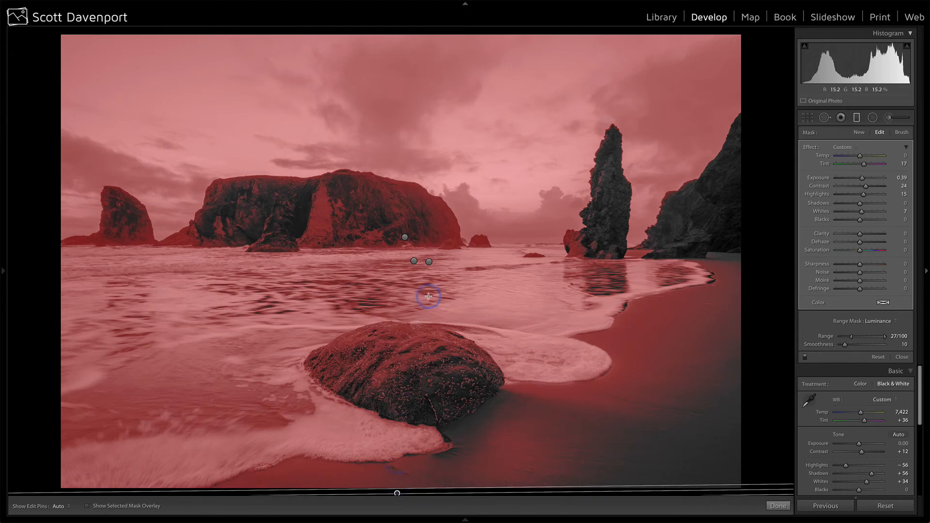
pyautogui.click(428, 262)
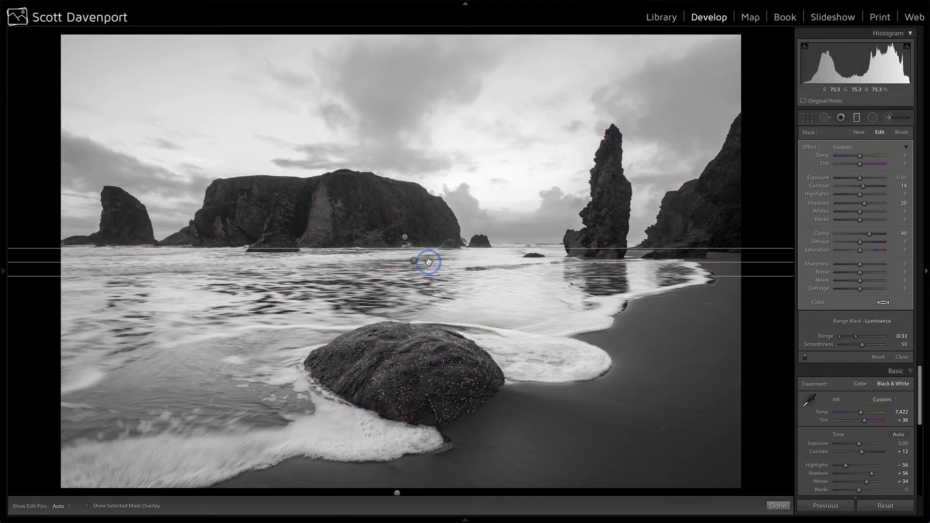
pyautogui.moveTo(429, 261)
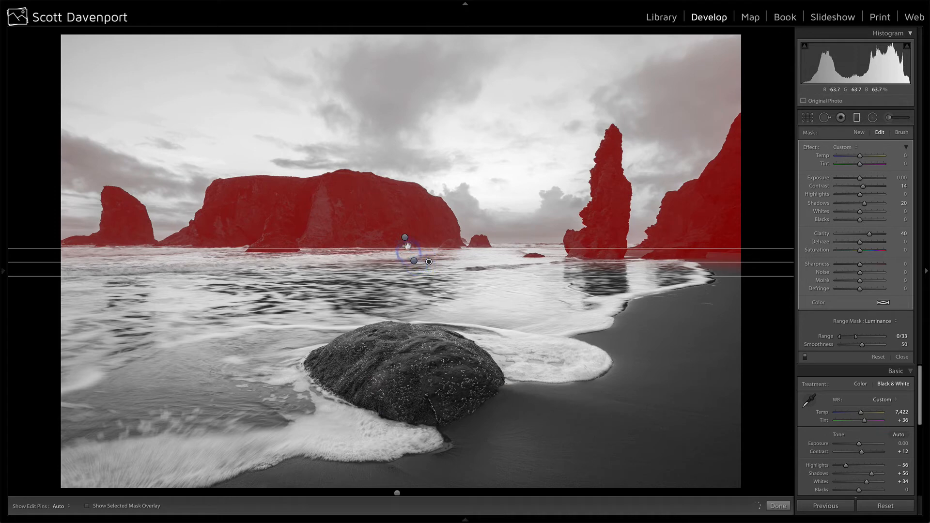
pyautogui.click(405, 237)
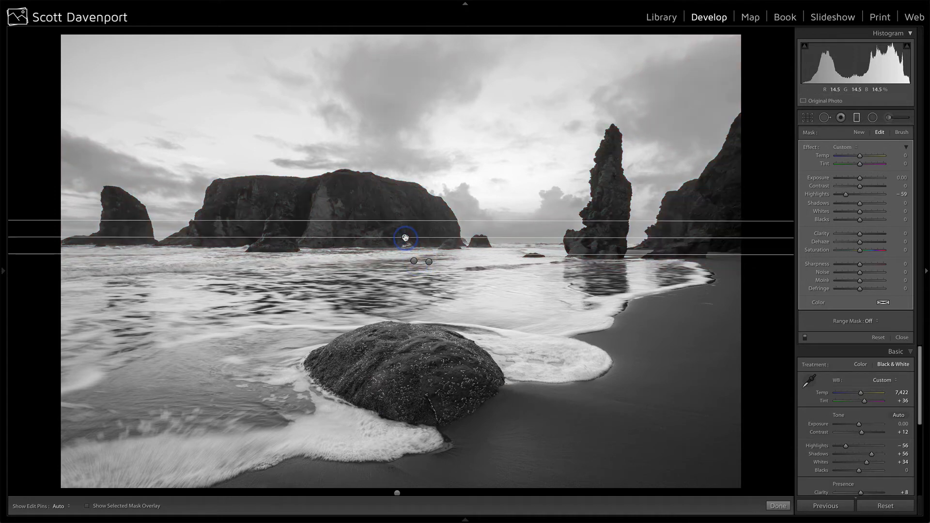
# - Duplicate the foreground graduated filter, move the copy up to around the horizon, and show its mask overlay
pyautogui.click(413, 261)
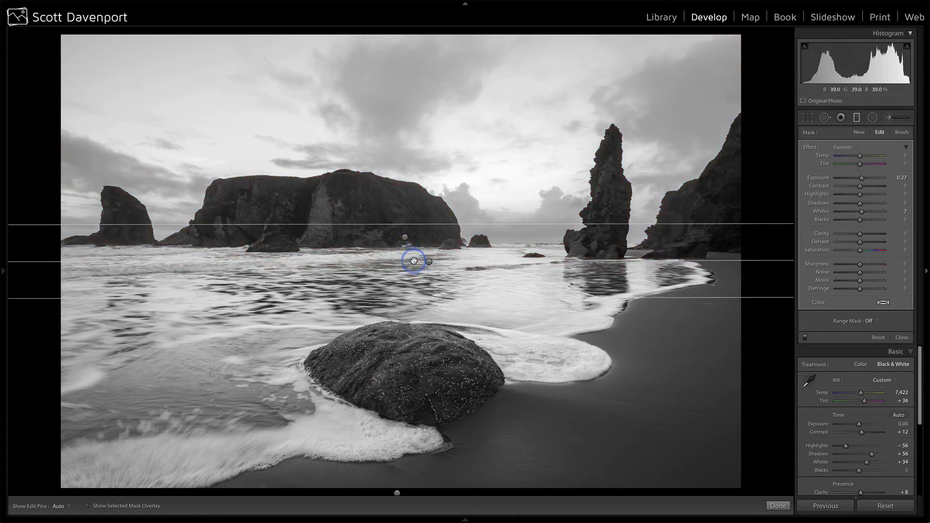
pyautogui.moveTo(414, 262)
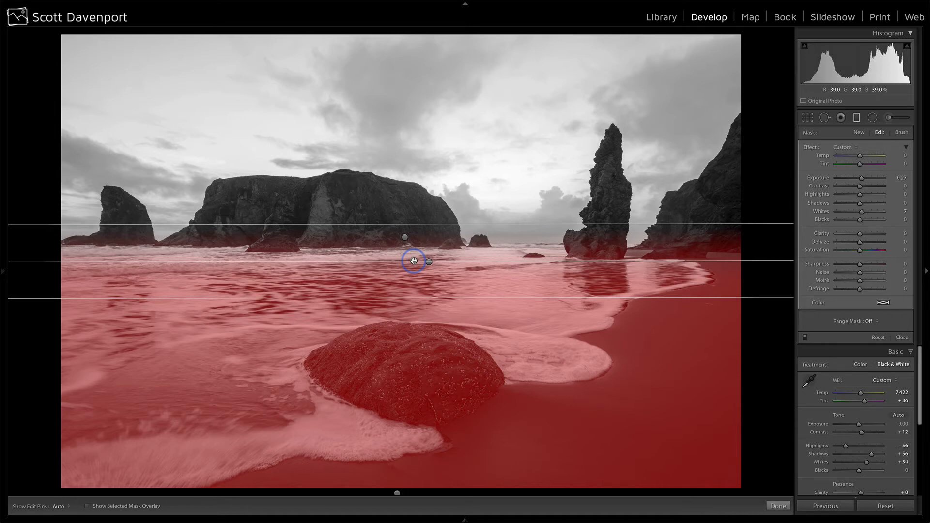
pyautogui.rightClick(413, 261)
pyautogui.click(425, 263)
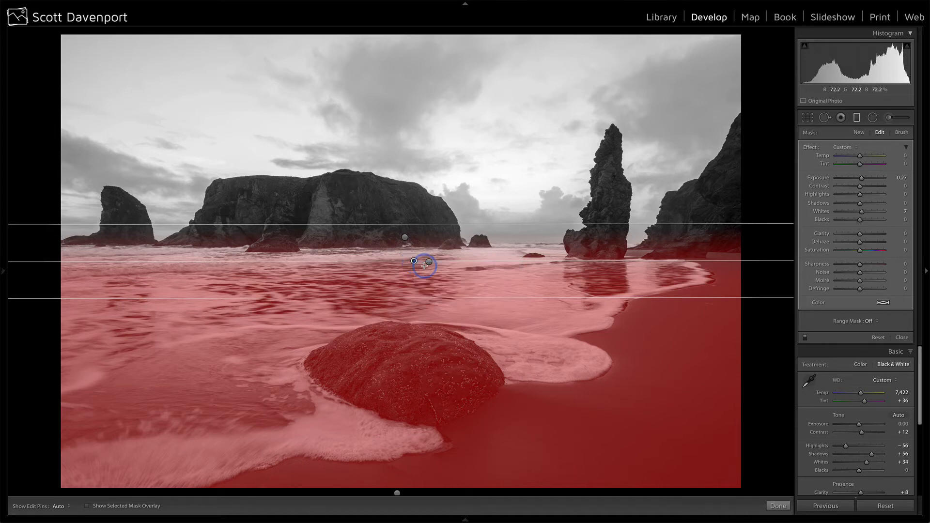
pyautogui.moveTo(413, 260); pyautogui.dragTo(409, 247)
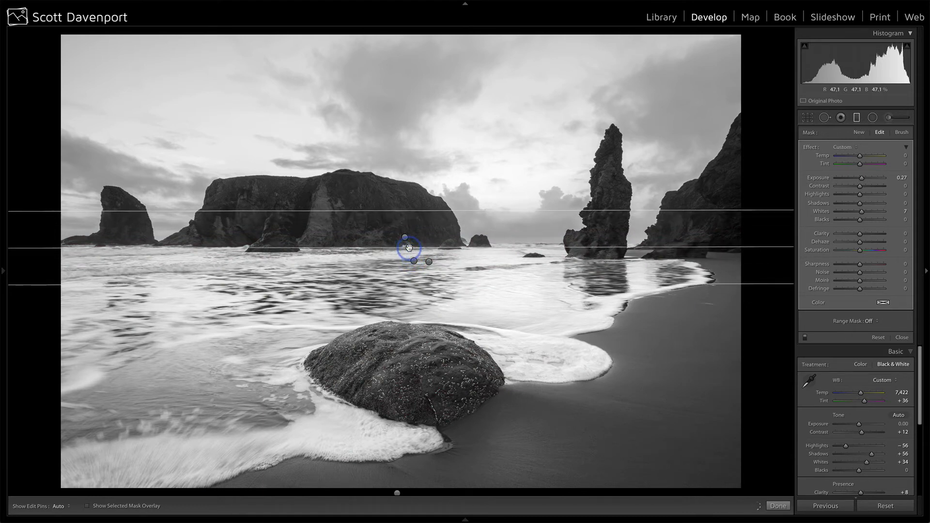
pyautogui.click(146, 507)
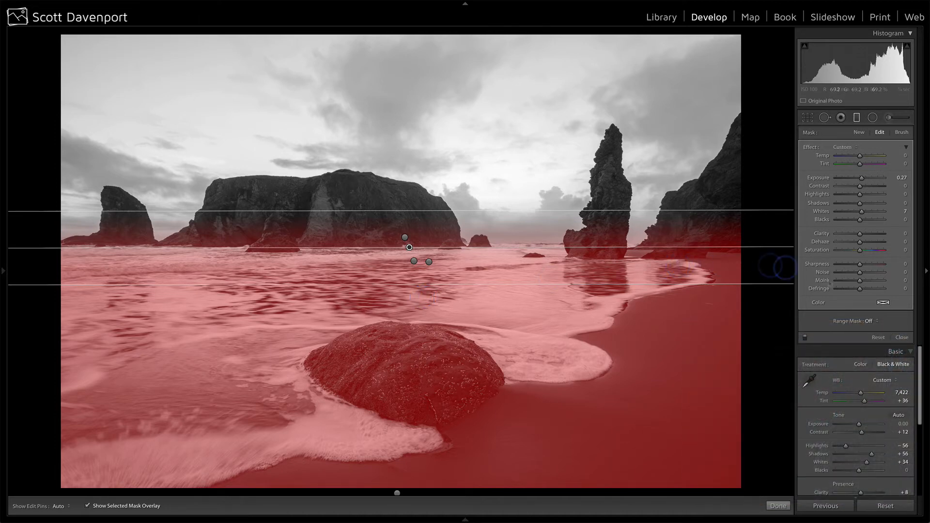
# - Restrict the duplicated filter with a Luminance range mask, setting Range to 29/100 and Smoothness to 8
pyautogui.click(870, 321)
pyautogui.click(874, 332)
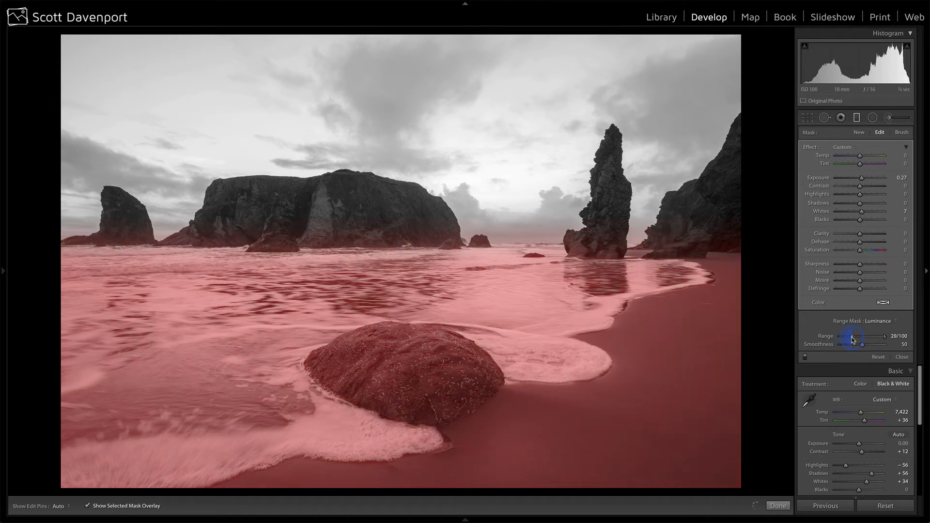
pyautogui.click(862, 344)
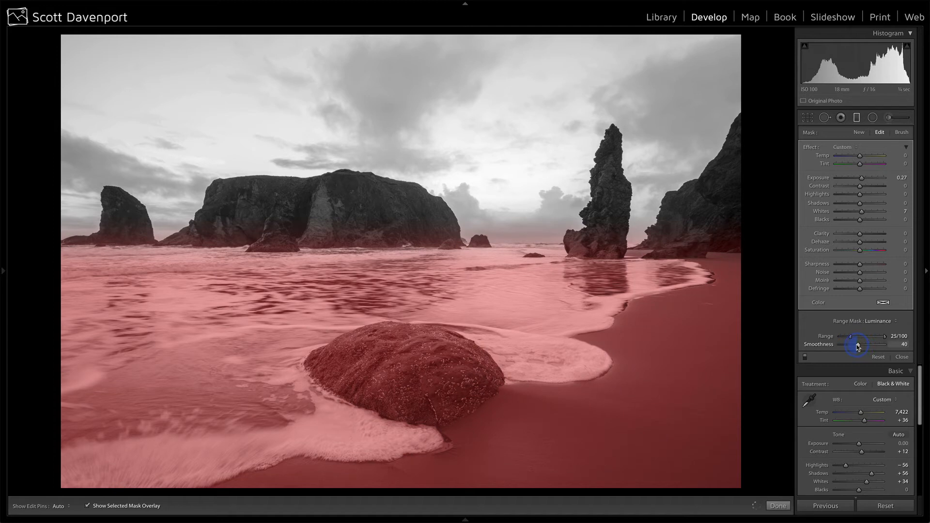
pyautogui.moveTo(854, 346); pyautogui.dragTo(845, 346)
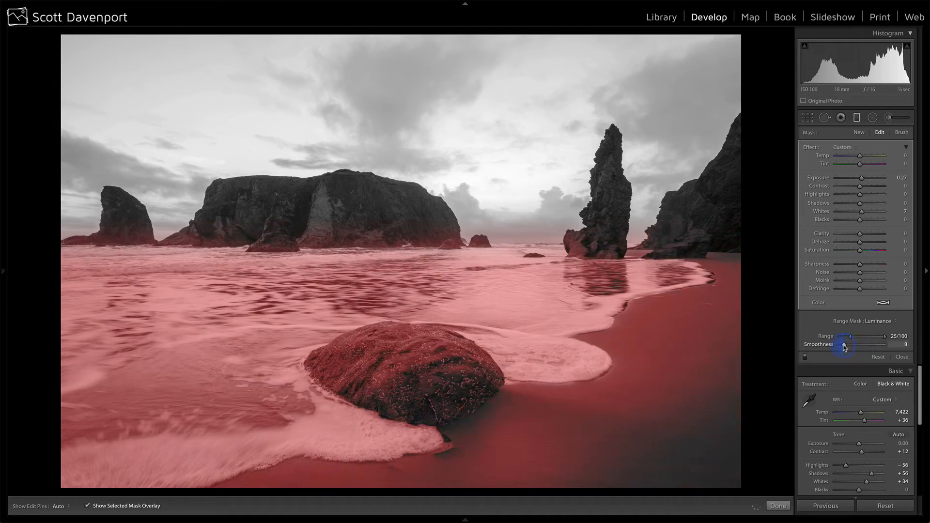
pyautogui.click(850, 337)
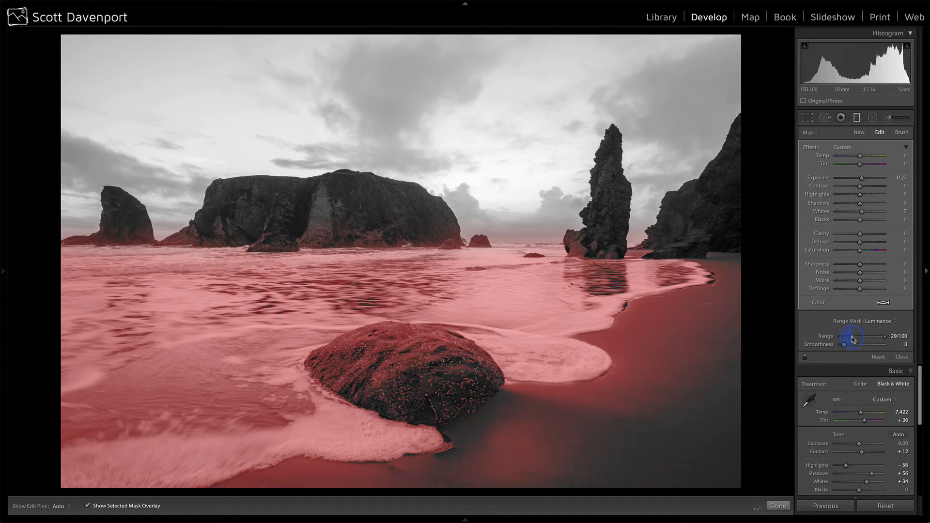
# - Erase the distant rocks along the horizon from the filter's mask, using a size 8.0 eraser with Auto Mask
pyautogui.click(901, 135)
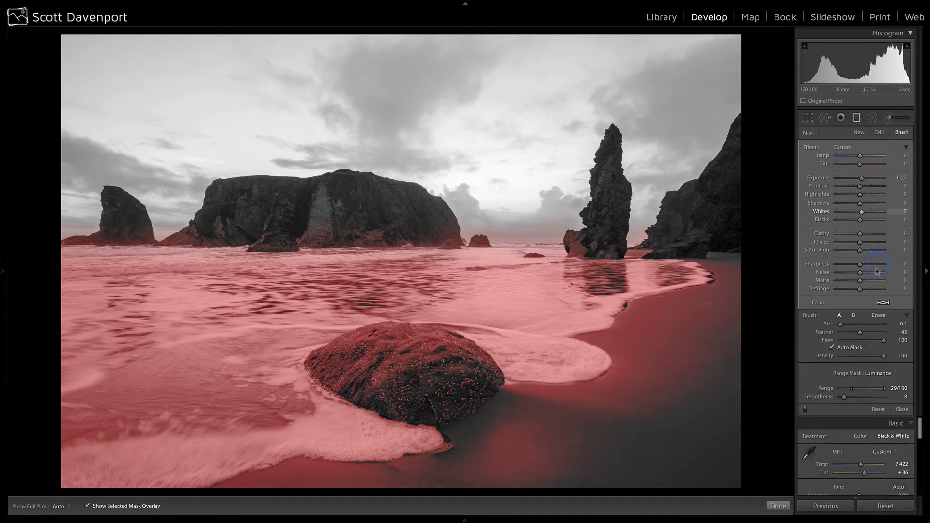
pyautogui.click(875, 316)
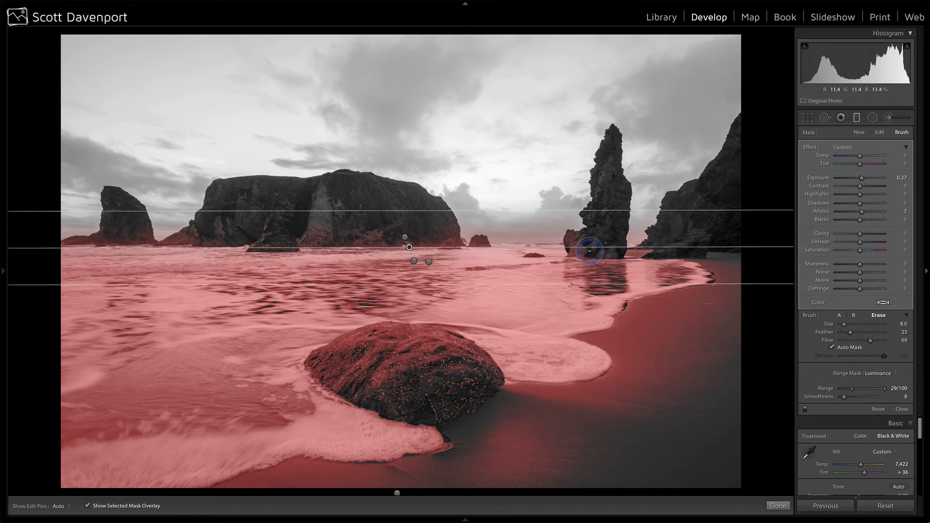
pyautogui.press('h')
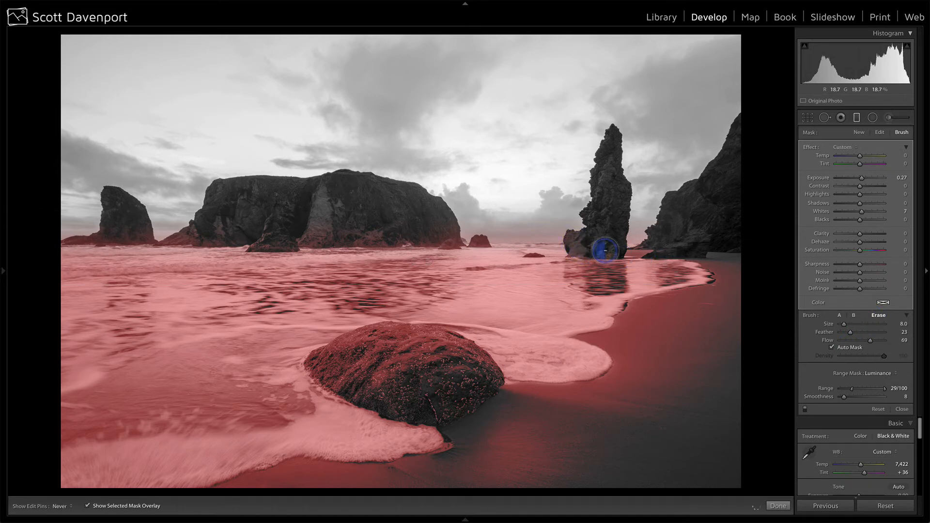
pyautogui.press('h')
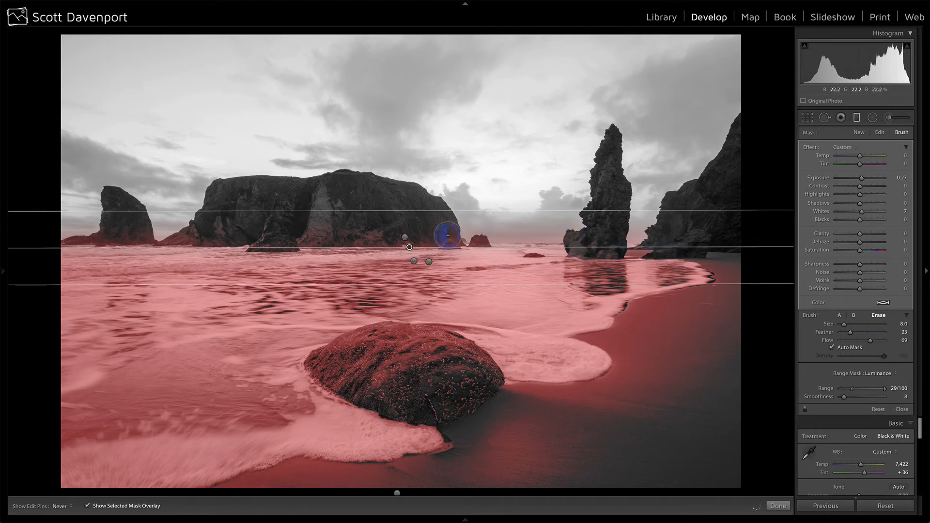
pyautogui.moveTo(446, 235); pyautogui.dragTo(64, 238)
pyautogui.click(478, 241)
pyautogui.press('h')
# - Erase the foreground rock from the filter's mask, turning off Auto Mask to clean up its speckled areas
pyautogui.moveTo(386, 332)
pyautogui.mouseDown()
pyautogui.moveTo(331, 353)
pyautogui.moveTo(342, 383)
pyautogui.moveTo(361, 387)
pyautogui.moveTo(382, 355)
pyautogui.moveTo(405, 365)
pyautogui.moveTo(408, 384)
pyautogui.moveTo(422, 357)
pyautogui.moveTo(476, 373)
pyautogui.moveTo(478, 362)
pyautogui.moveTo(438, 340)
pyautogui.moveTo(489, 378)
pyautogui.moveTo(394, 344)
pyautogui.moveTo(429, 342)
pyautogui.moveTo(380, 338)
pyautogui.moveTo(392, 333)
pyautogui.moveTo(359, 337)
pyautogui.moveTo(324, 364)
pyautogui.moveTo(400, 402)
pyautogui.moveTo(363, 367)
pyautogui.moveTo(363, 352)
pyautogui.moveTo(366, 374)
pyautogui.moveTo(371, 360)
pyautogui.moveTo(385, 376)
pyautogui.moveTo(323, 369)
pyautogui.moveTo(409, 409)
pyautogui.mouseUp()
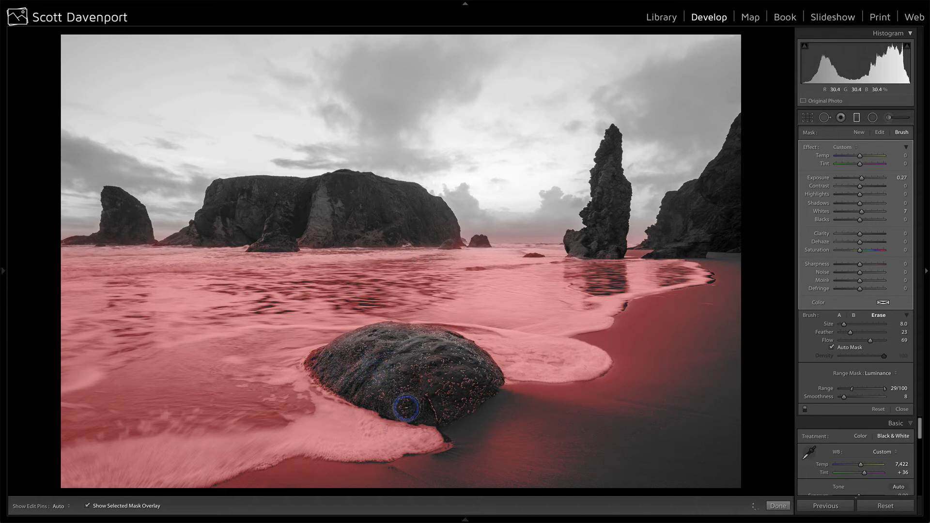
pyautogui.click(837, 349)
pyautogui.moveTo(446, 370)
pyautogui.mouseDown()
pyautogui.moveTo(452, 398)
pyautogui.moveTo(421, 400)
pyautogui.moveTo(456, 386)
pyautogui.moveTo(418, 378)
pyautogui.moveTo(363, 388)
pyautogui.moveTo(326, 373)
pyautogui.moveTo(355, 349)
pyautogui.moveTo(395, 362)
pyautogui.moveTo(423, 343)
pyautogui.moveTo(469, 355)
pyautogui.moveTo(479, 374)
pyautogui.moveTo(458, 402)
pyautogui.moveTo(483, 382)
pyautogui.moveTo(412, 349)
pyautogui.moveTo(334, 364)
pyautogui.moveTo(453, 394)
pyautogui.moveTo(407, 361)
pyautogui.mouseUp()
pyautogui.press('h')
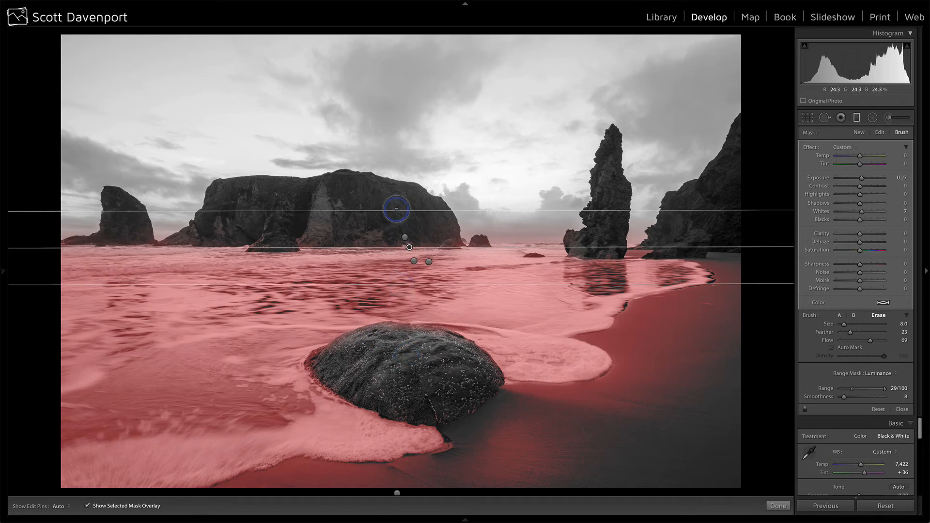
# - Reduce the eraser size to 3.0 and hide the mask overlay
pyautogui.press('[')
pyautogui.press('[')
pyautogui.press('[')
pyautogui.press('[')
pyautogui.press('[')
pyautogui.press('h')
pyautogui.press('h')
pyautogui.click(114, 505)
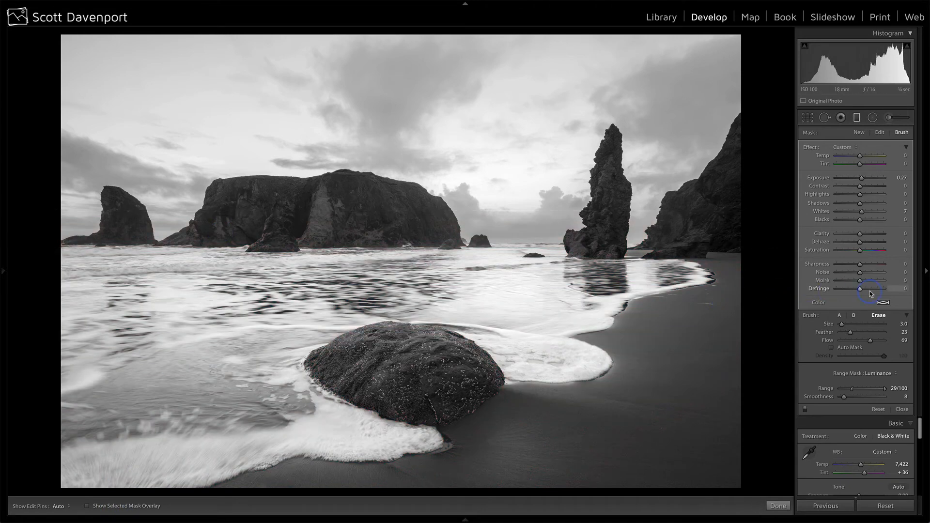
# - Reset the filter's Exposure and Whites to 0, set its Clarity to −39, and close the filter settings
pyautogui.doubleClick(822, 179)
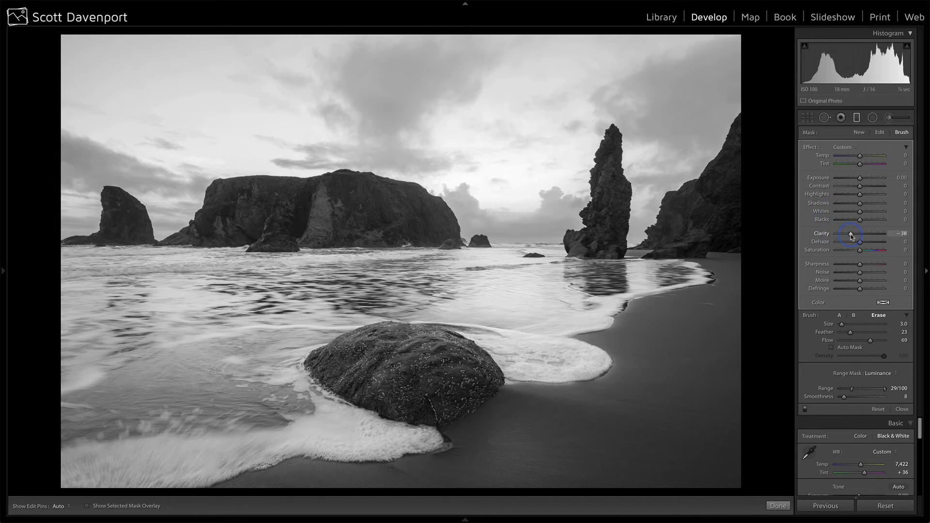
pyautogui.moveTo(851, 236)
pyautogui.mouseDown()
pyautogui.moveTo(860, 236)
pyautogui.moveTo(850, 237)
pyautogui.mouseUp()
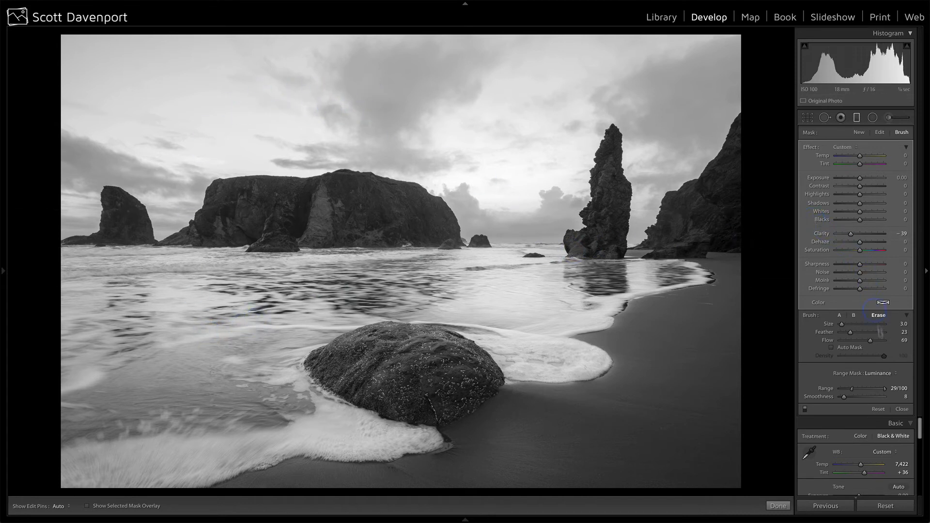
pyautogui.click(893, 425)
pyautogui.click(894, 425)
pyautogui.scroll(-5, 894, 426)
pyautogui.click(902, 409)
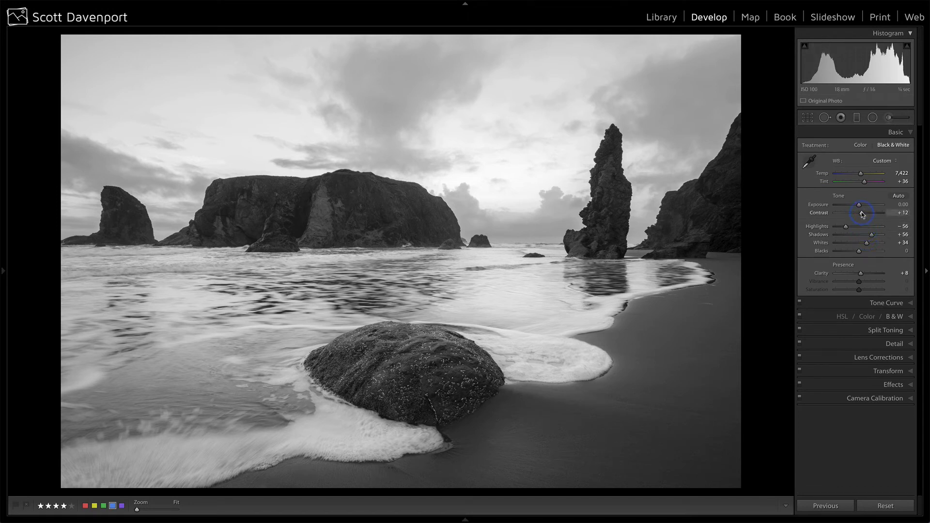
# - Set the photo's global Exposure to +0.10 and Shadows to +42, and compare the result with the original
pyautogui.moveTo(859, 207); pyautogui.dragTo(860, 207)
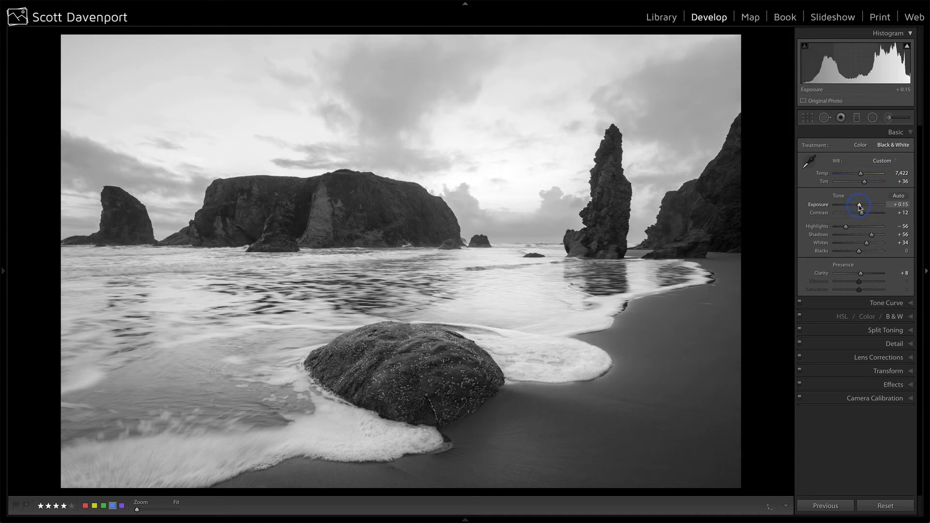
pyautogui.moveTo(860, 207); pyautogui.dragTo(860, 207)
pyautogui.click(867, 237)
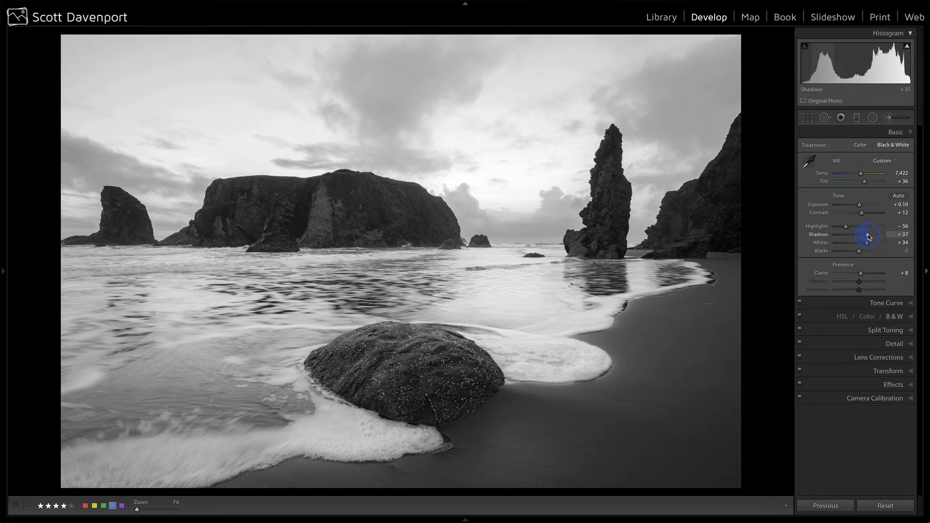
pyautogui.moveTo(868, 236); pyautogui.dragTo(869, 236)
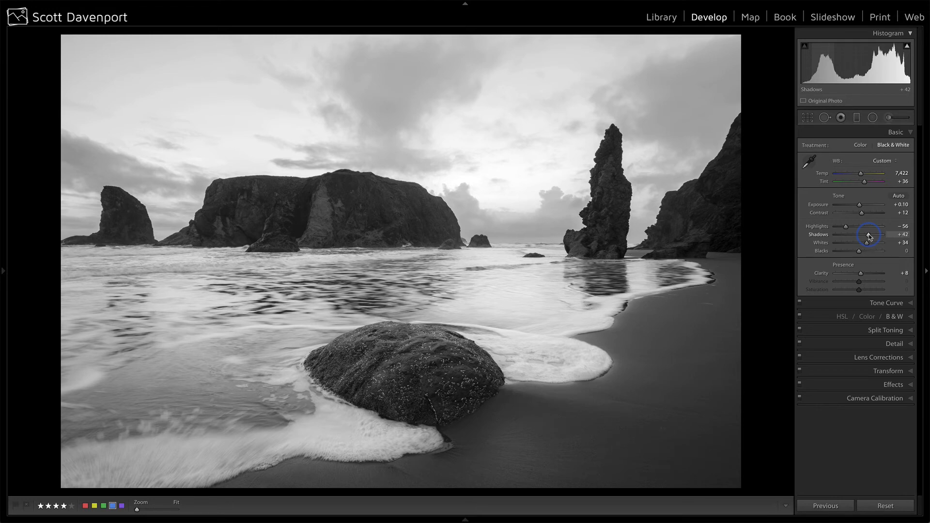
pyautogui.press('\\')
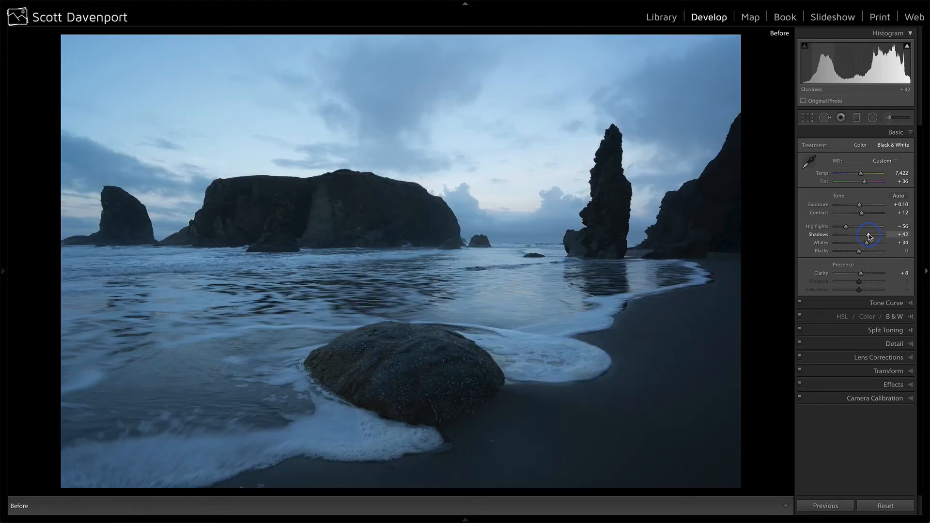
pyautogui.press('\\')
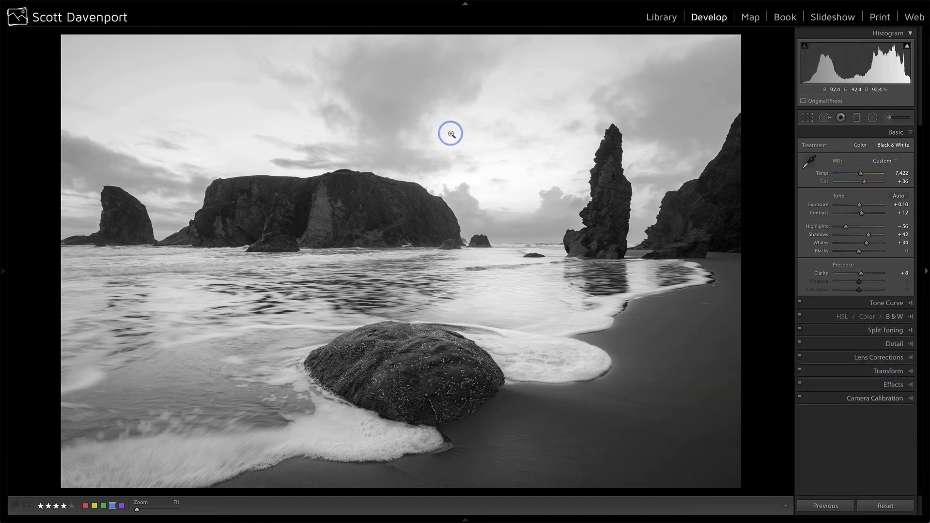
# - Open the photo in ON1 Effects 2018 for external editing and add a Dynamic Contrast filter
pyautogui.rightClick(449, 136)
pyautogui.moveTo(477, 211)
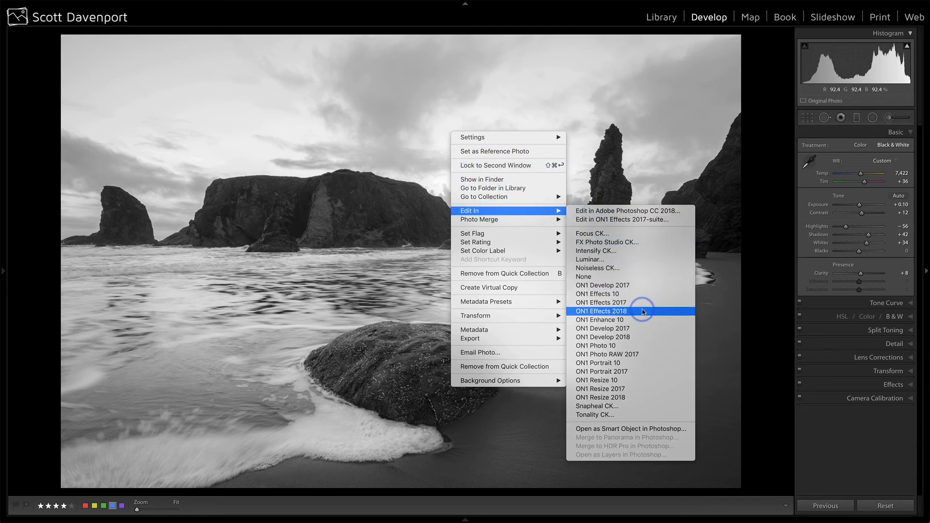
pyautogui.click(643, 312)
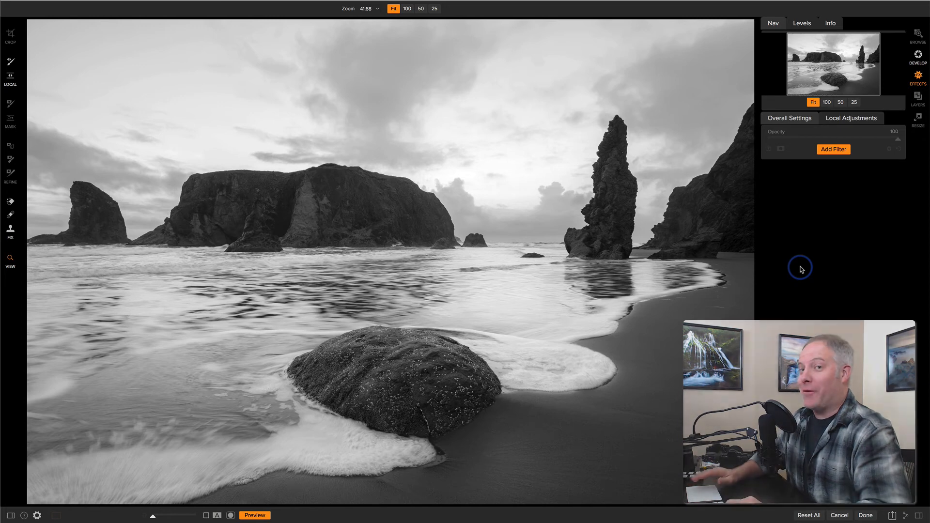
pyautogui.click(832, 149)
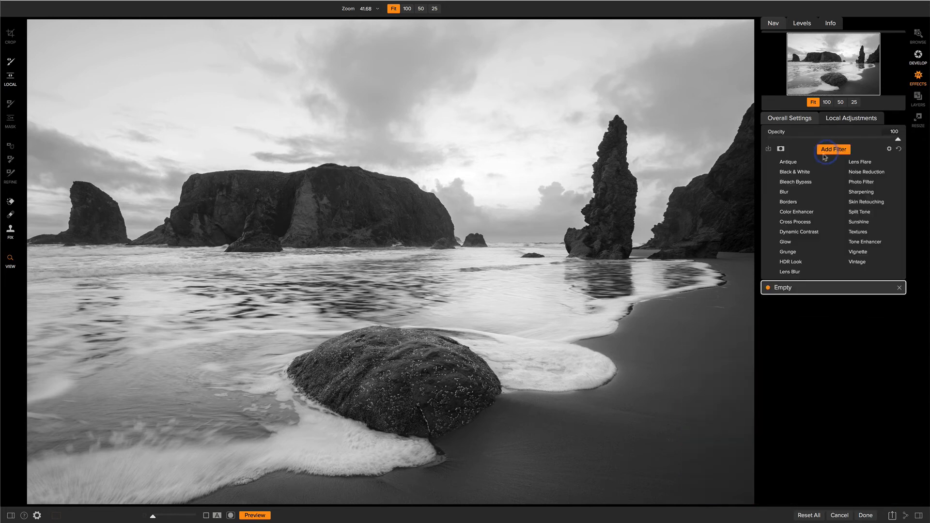
pyautogui.click(799, 232)
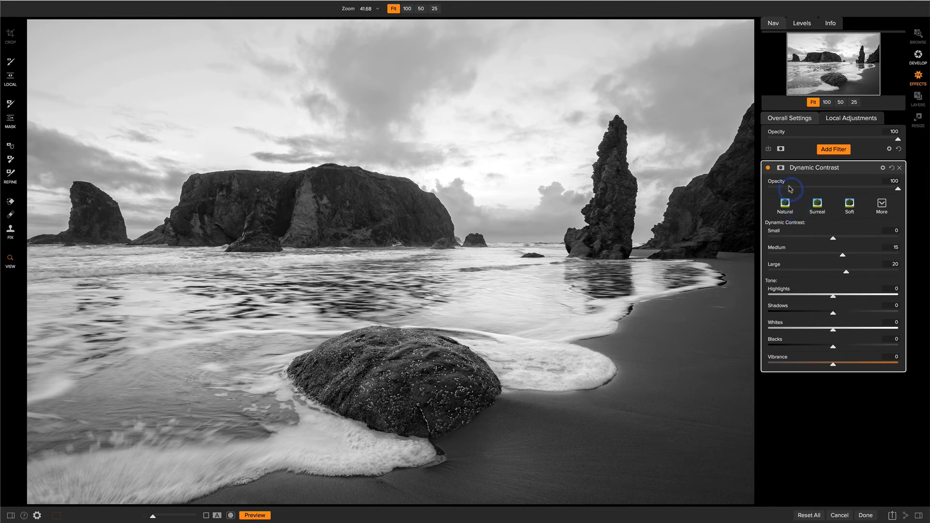
# - Create a luminosity mask for the Dynamic Contrast filter from its mask options
pyautogui.click(781, 168)
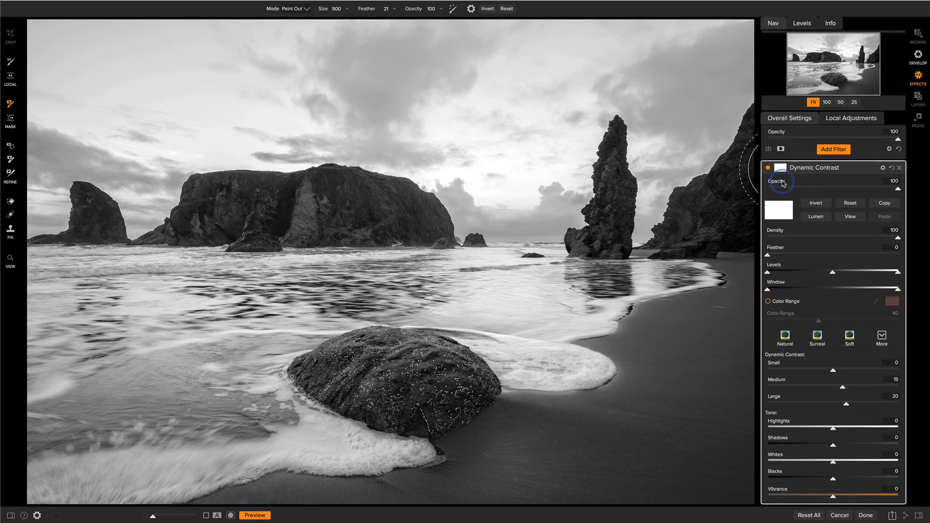
pyautogui.click(816, 217)
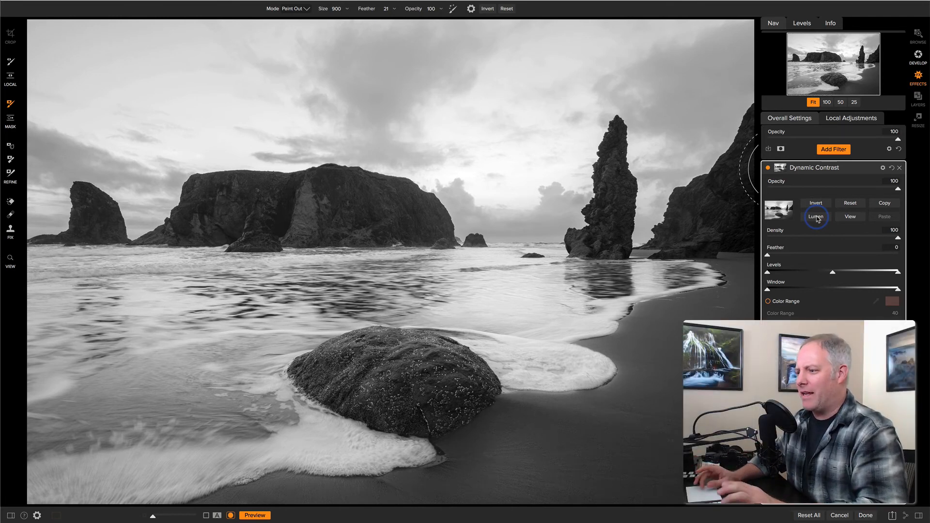
# - View the luminosity mask as a Red Overlay, then return to the Grayscale mask view
pyautogui.click(154, 5)
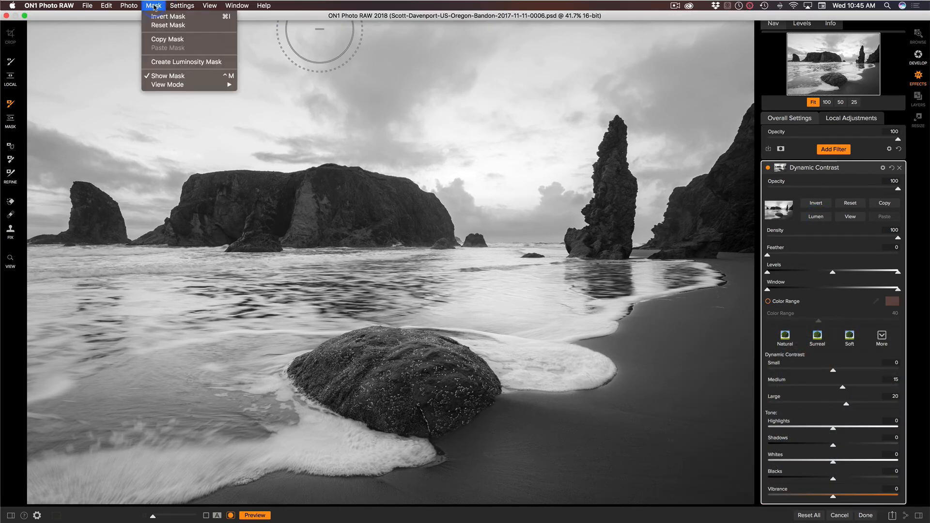
pyautogui.moveTo(169, 84)
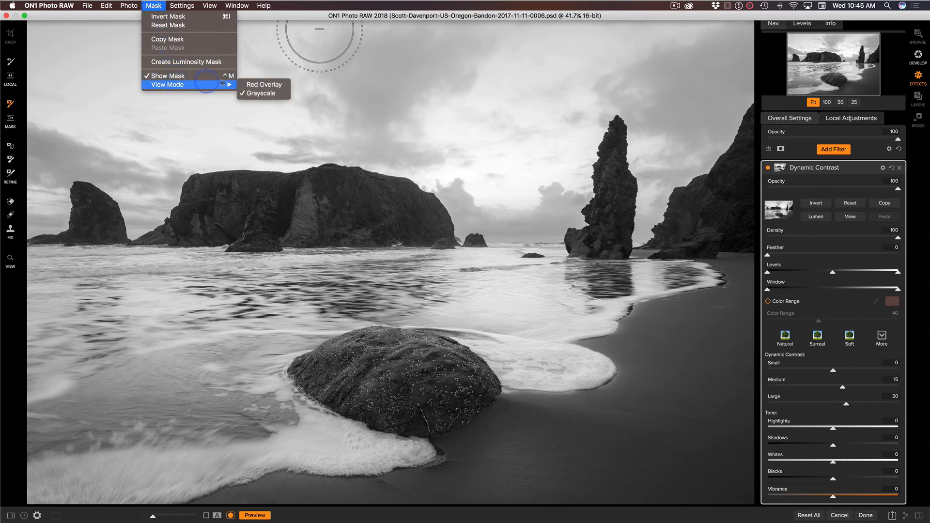
pyautogui.click(248, 84)
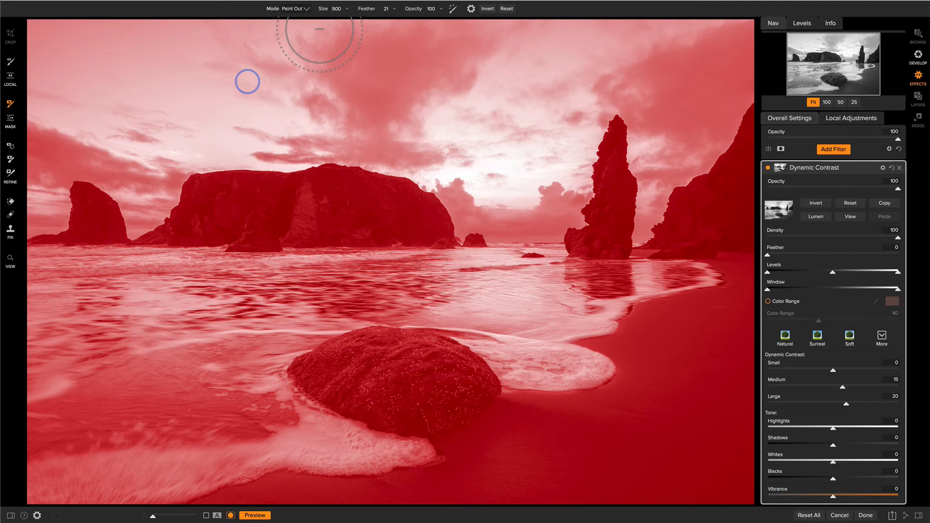
pyautogui.click(154, 6)
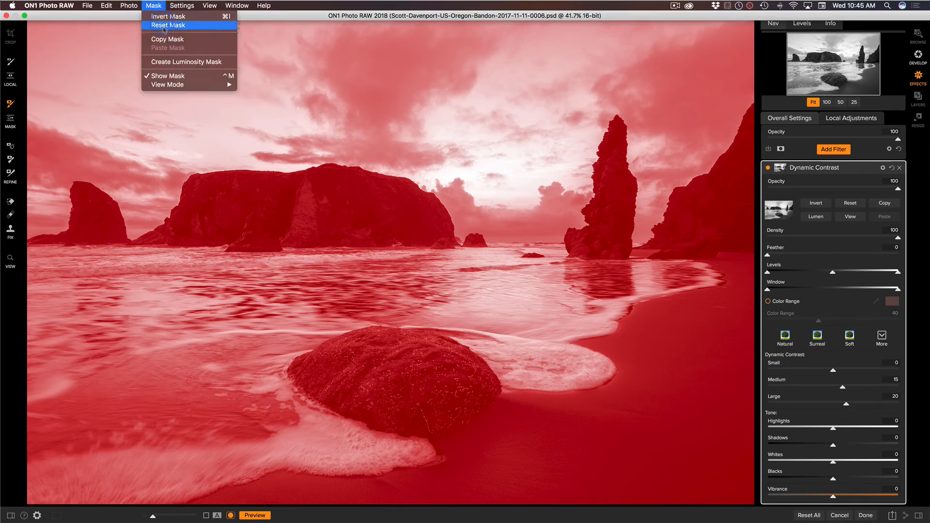
pyautogui.click(527, 224)
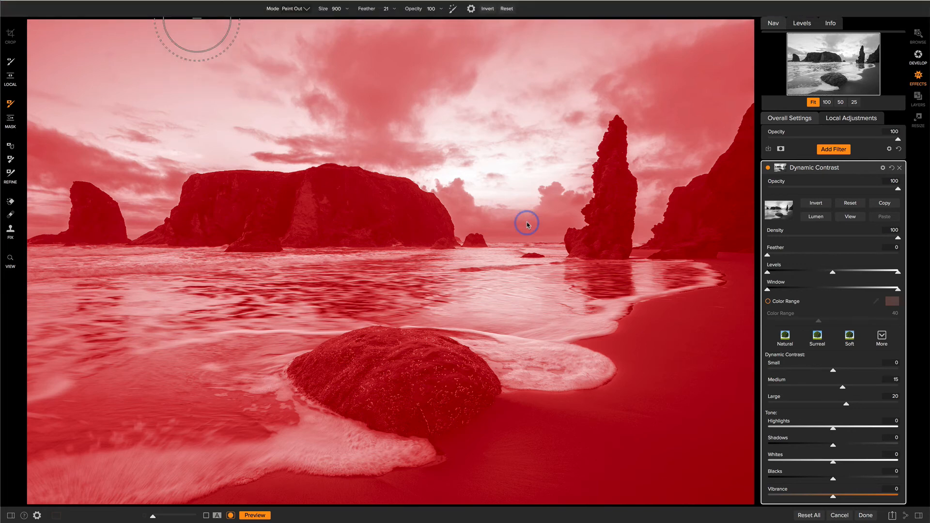
pyautogui.press('o')
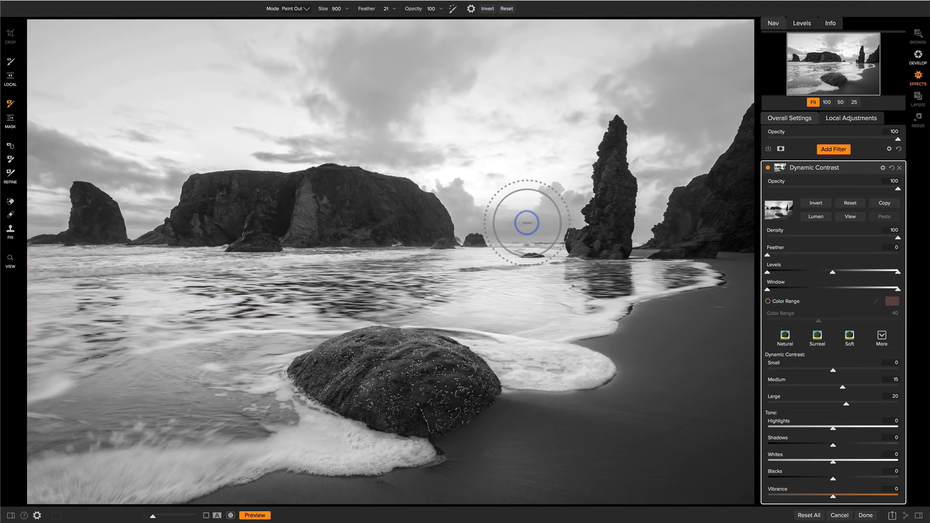
pyautogui.press('o')
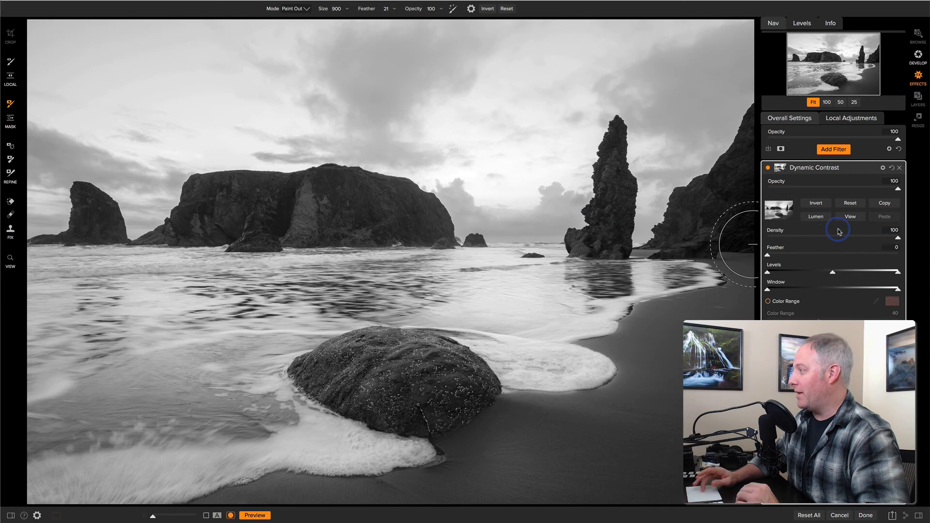
# - Invert the luminosity mask so the filter targets the dark tones, and hide the mask view
pyautogui.click(824, 206)
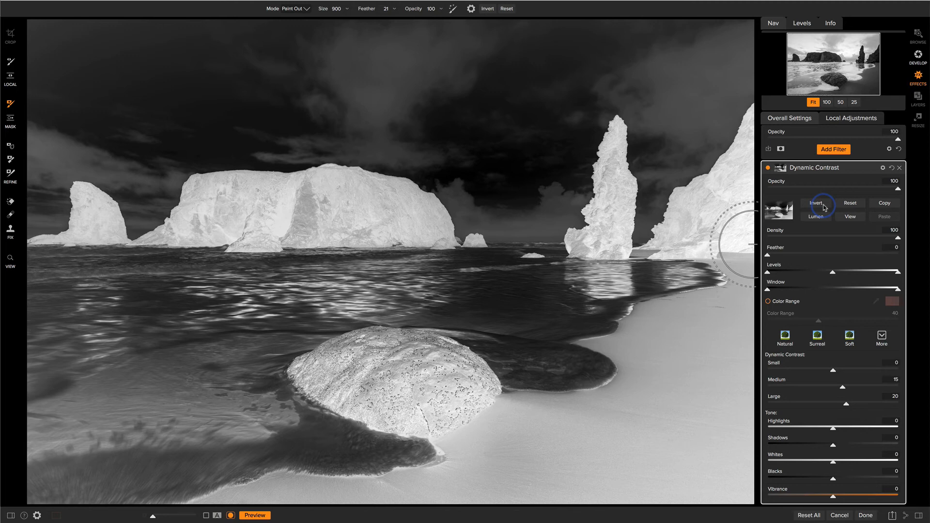
pyautogui.click(823, 206)
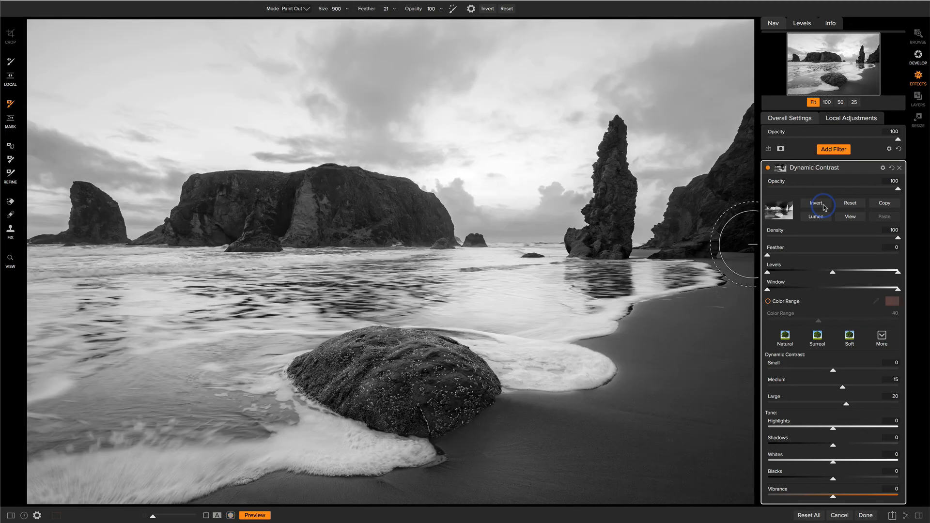
# - Compare the photo with and without the Dynamic Contrast filter under the inverted mask
pyautogui.click(768, 168)
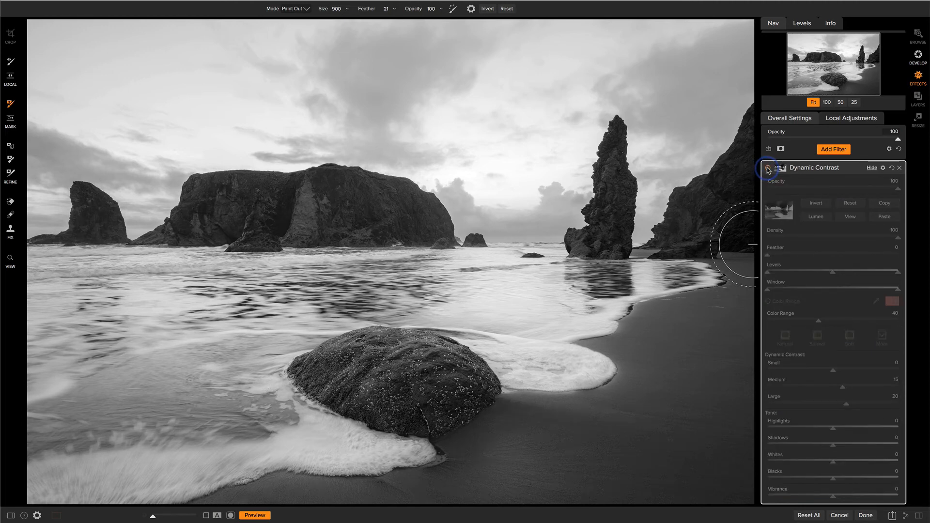
pyautogui.click(768, 169)
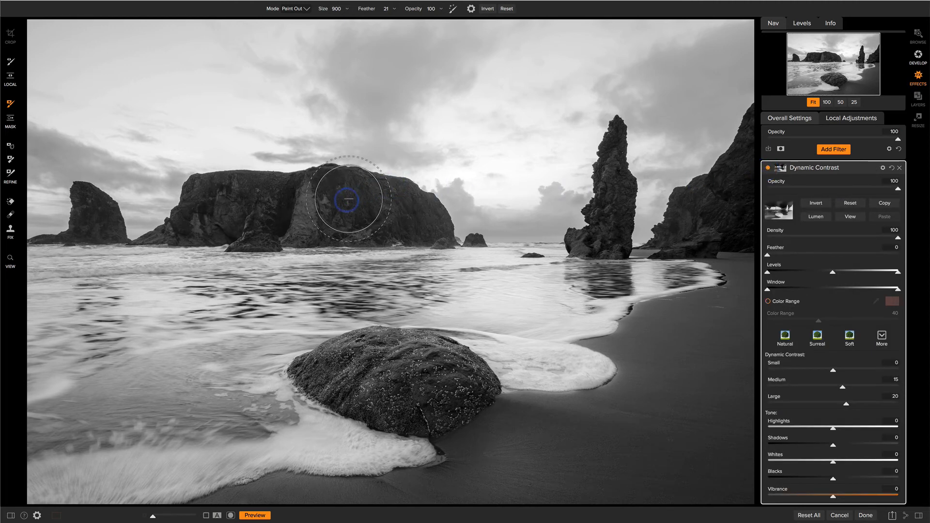
pyautogui.click(768, 168)
pyautogui.click(768, 169)
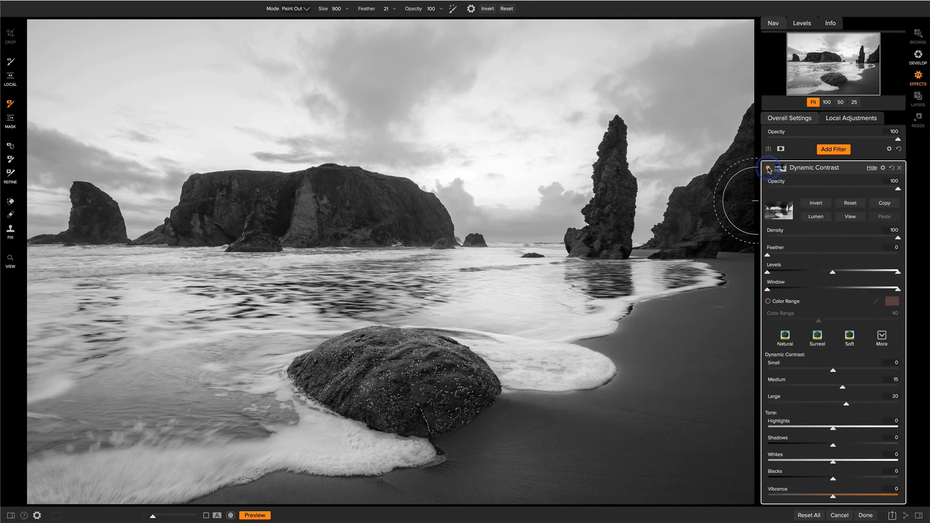
pyautogui.click(769, 169)
pyautogui.click(768, 169)
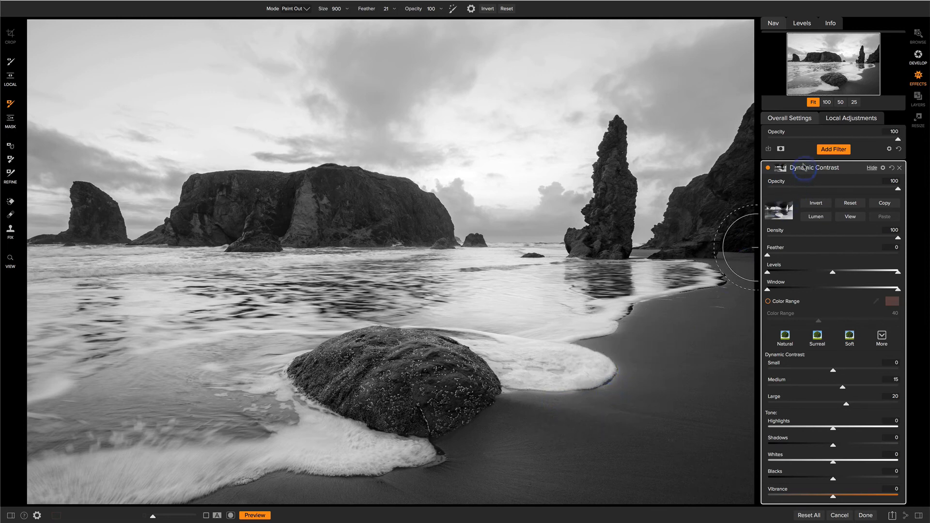
pyautogui.click(768, 169)
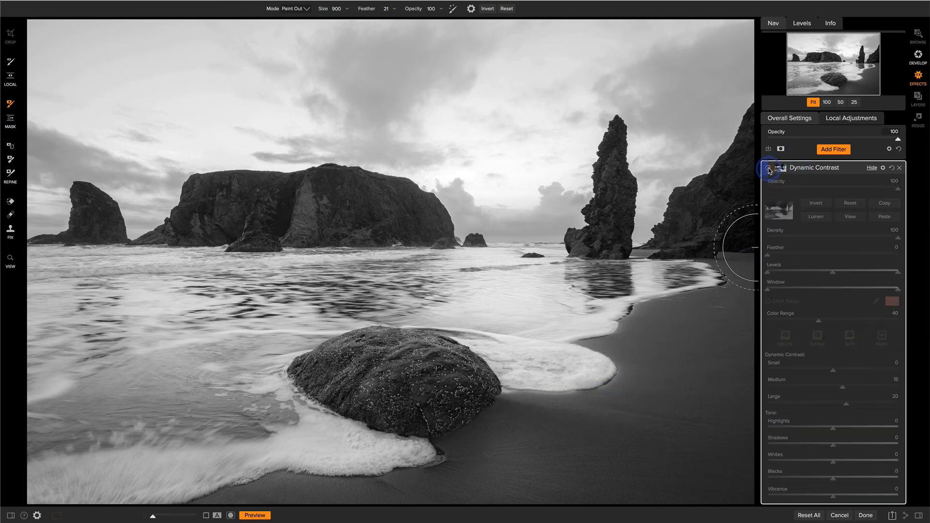
pyautogui.click(768, 169)
pyautogui.click(768, 169)
pyautogui.click(768, 169)
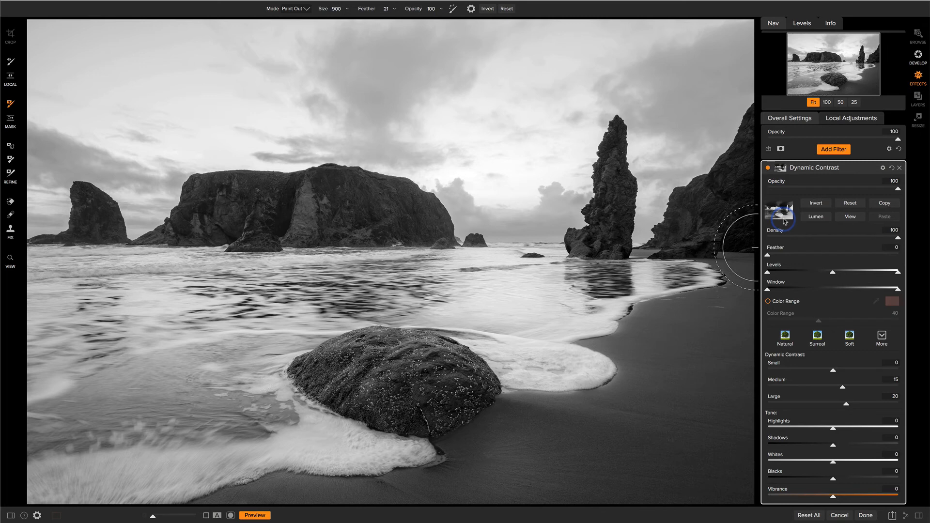
# - Darken the mask's Levels midtones slightly and raise the lower Window limit to about the middle to exclude the sky and bright water
pyautogui.click(784, 221)
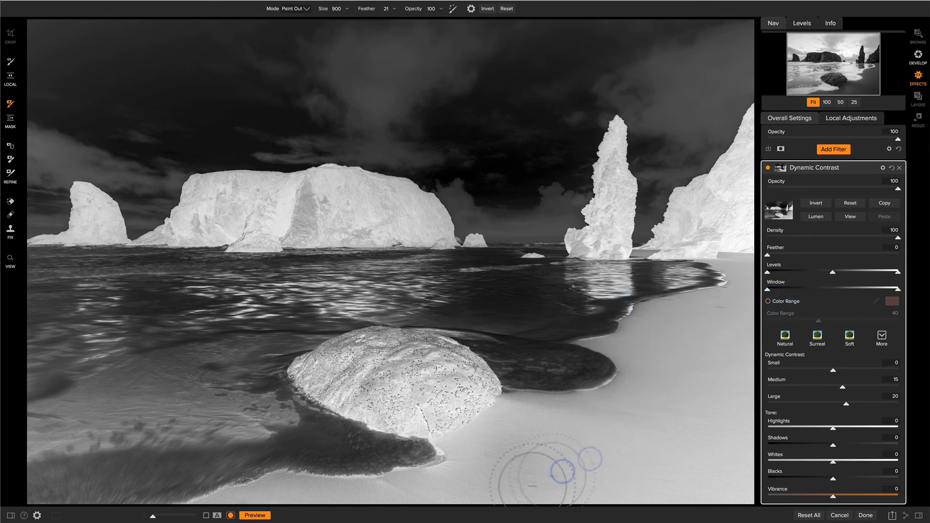
pyautogui.click(833, 273)
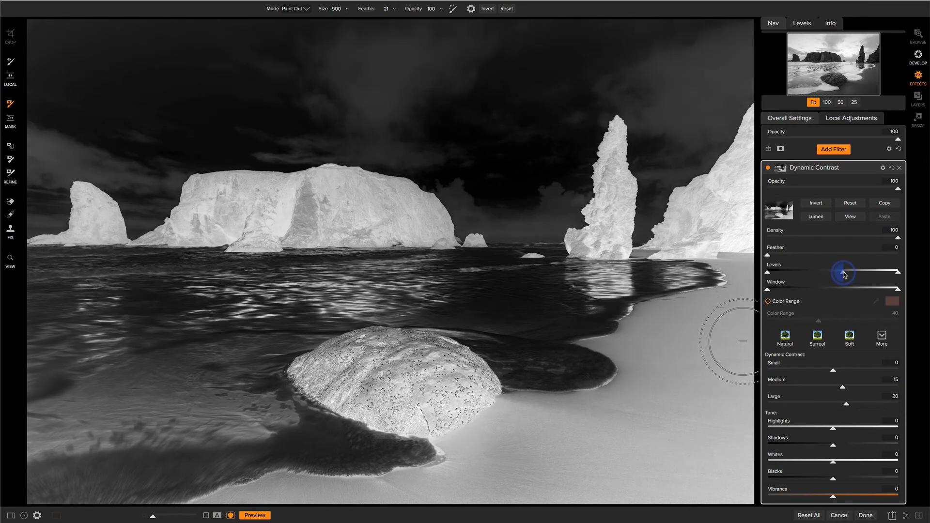
pyautogui.moveTo(843, 275)
pyautogui.mouseDown()
pyautogui.moveTo(818, 274)
pyautogui.moveTo(837, 274)
pyautogui.mouseUp()
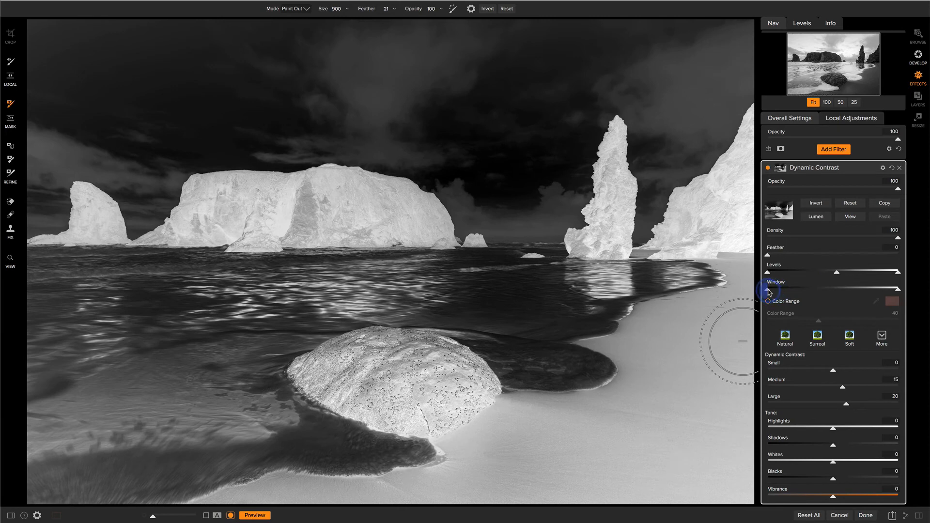
pyautogui.moveTo(769, 292); pyautogui.dragTo(837, 291)
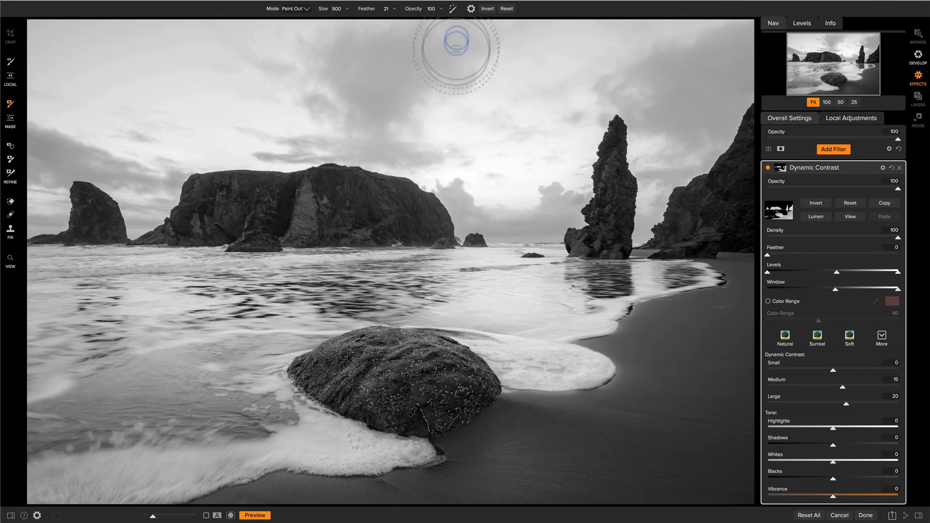
# - Enable Perfect Brush and paint the sand out of the filter mask with a size 900 brush in Paint Out mode
pyautogui.click(454, 10)
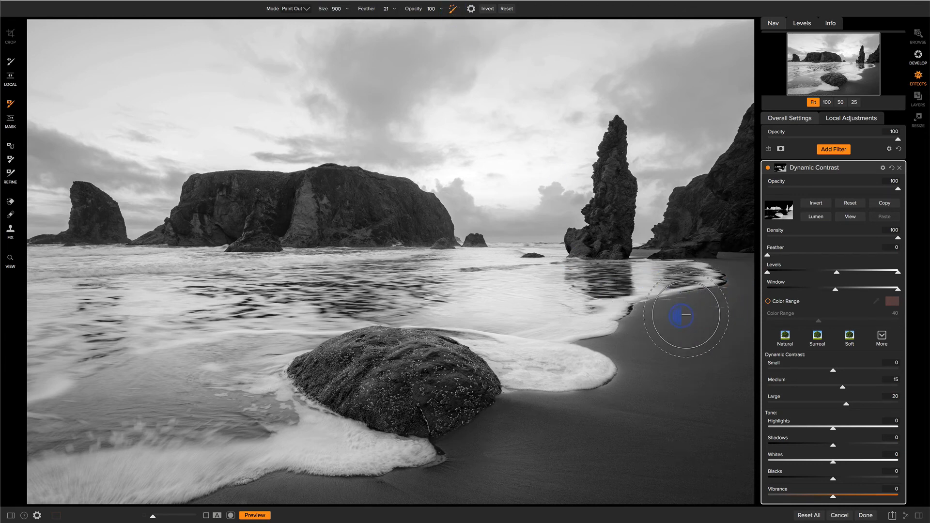
pyautogui.moveTo(651, 347)
pyautogui.mouseDown()
pyautogui.moveTo(728, 319)
pyautogui.moveTo(723, 347)
pyautogui.moveTo(689, 366)
pyautogui.mouseUp()
pyautogui.hotkey('ctrl', 'm')
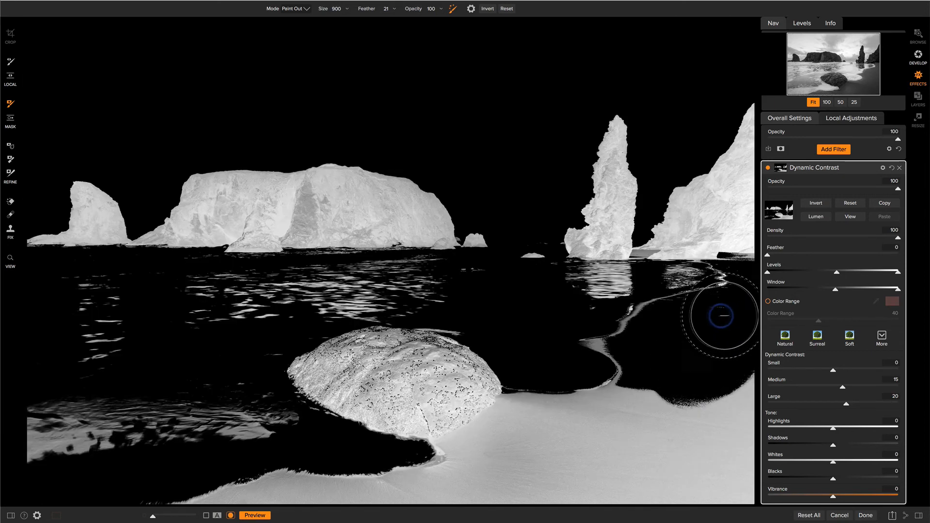
pyautogui.moveTo(639, 352)
pyautogui.mouseDown()
pyautogui.moveTo(609, 403)
pyautogui.moveTo(575, 412)
pyautogui.moveTo(730, 395)
pyautogui.moveTo(718, 437)
pyautogui.moveTo(731, 453)
pyautogui.moveTo(653, 469)
pyautogui.moveTo(726, 480)
pyautogui.moveTo(653, 488)
pyautogui.moveTo(678, 491)
pyautogui.moveTo(587, 455)
pyautogui.moveTo(523, 458)
pyautogui.moveTo(512, 441)
pyautogui.moveTo(482, 483)
pyautogui.moveTo(410, 506)
pyautogui.moveTo(207, 511)
pyautogui.moveTo(439, 483)
pyautogui.moveTo(563, 407)
pyautogui.moveTo(499, 417)
pyautogui.moveTo(453, 448)
pyautogui.moveTo(519, 413)
pyautogui.moveTo(529, 398)
pyautogui.moveTo(567, 398)
pyautogui.moveTo(540, 401)
pyautogui.mouseUp()
# - Reduce the masking brush to size 400, paint the remaining shoreline edge out of the mask, and hide the mask view
pyautogui.press('[')
pyautogui.press('[')
pyautogui.press('[')
pyautogui.press('[')
pyautogui.press('[')
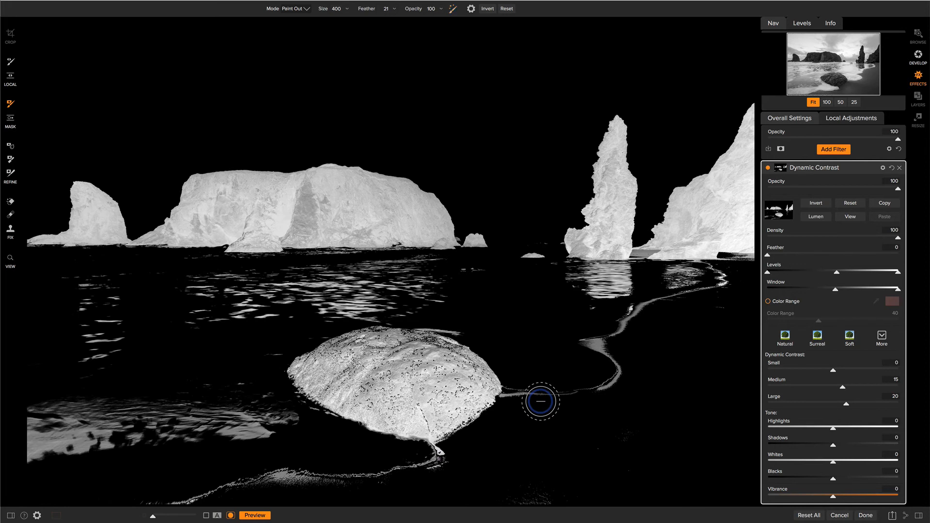
pyautogui.moveTo(541, 401)
pyautogui.mouseDown()
pyautogui.moveTo(519, 393)
pyautogui.moveTo(617, 372)
pyautogui.moveTo(591, 345)
pyautogui.moveTo(698, 304)
pyautogui.moveTo(720, 284)
pyautogui.mouseUp()
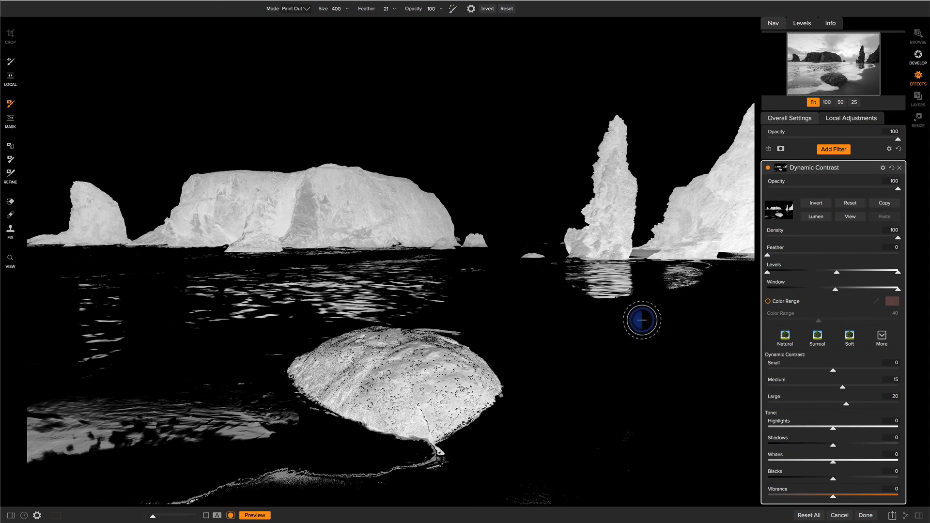
pyautogui.moveTo(641, 320)
pyautogui.mouseDown()
pyautogui.moveTo(625, 420)
pyautogui.moveTo(583, 464)
pyautogui.moveTo(523, 496)
pyautogui.moveTo(475, 506)
pyautogui.moveTo(446, 488)
pyautogui.moveTo(438, 462)
pyautogui.moveTo(353, 483)
pyautogui.moveTo(257, 478)
pyautogui.moveTo(139, 502)
pyautogui.mouseUp()
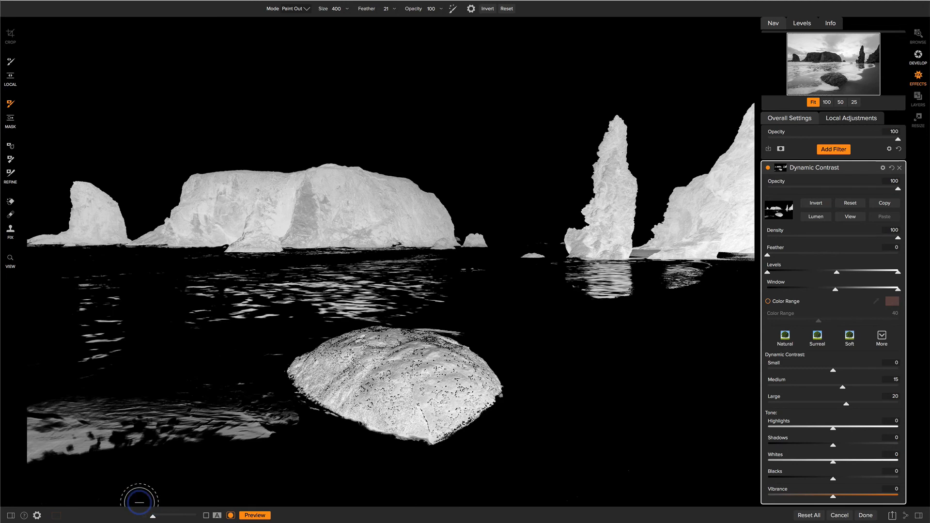
pyautogui.press('o')
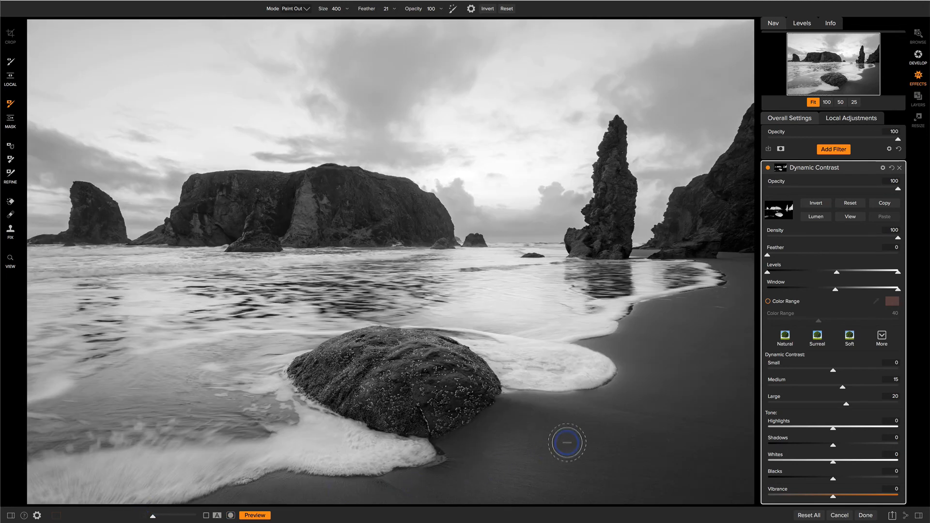
# - Toggle the Dynamic Contrast filter to compare the effect of the cleaned-up mask
pyautogui.click(768, 167)
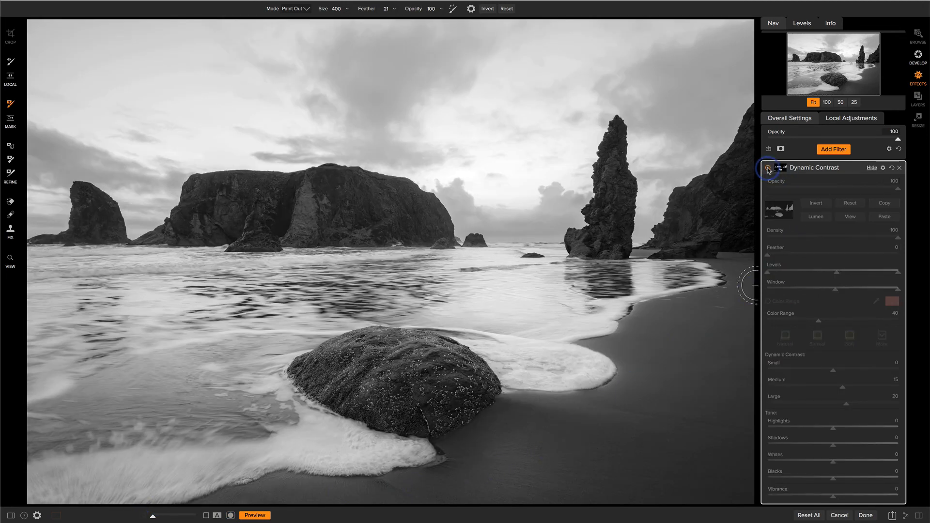
pyautogui.click(767, 168)
pyautogui.click(767, 168)
pyautogui.click(767, 167)
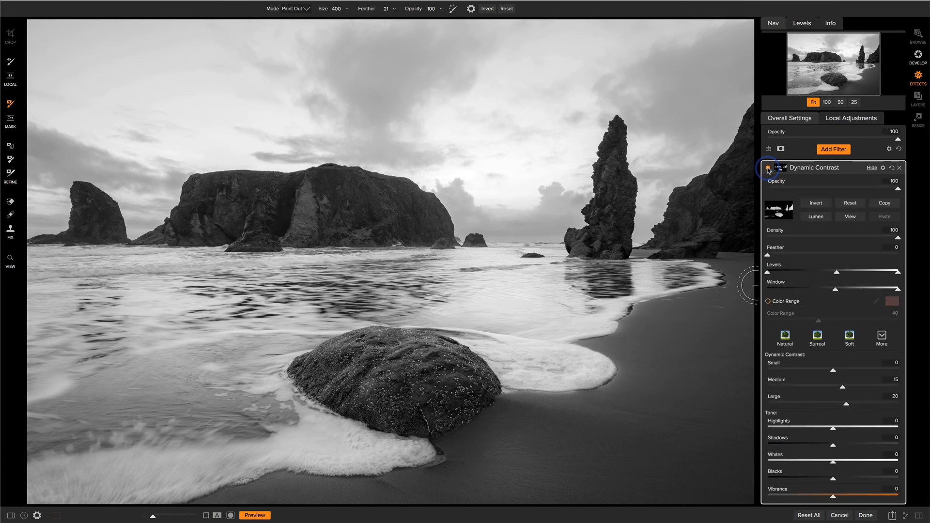
pyautogui.click(767, 168)
pyautogui.click(767, 168)
# - Set the Dynamic Contrast filter's Small to 7, Medium to 21 and Large to 25, and compare the result with the filter off
pyautogui.moveTo(843, 387); pyautogui.dragTo(847, 389)
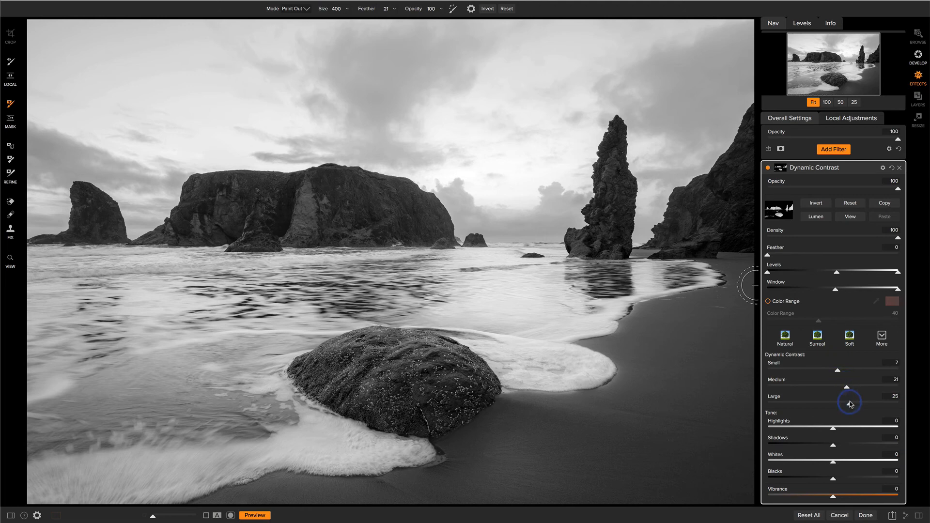
pyautogui.click(768, 167)
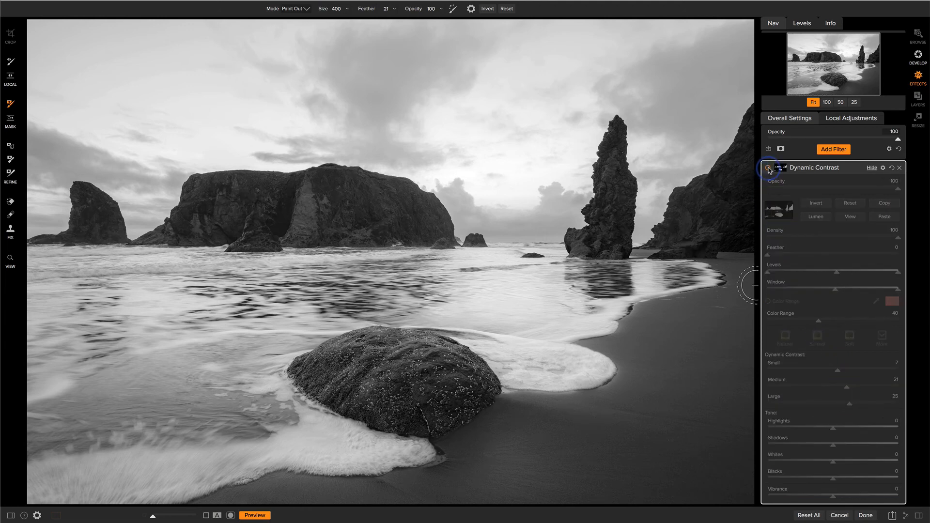
pyautogui.click(768, 167)
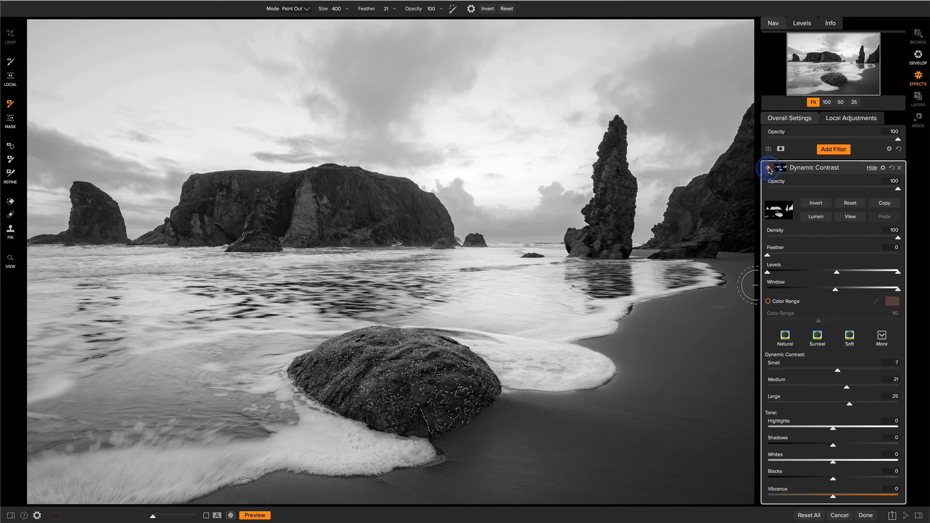
pyautogui.click(769, 168)
pyautogui.click(768, 168)
pyautogui.click(768, 168)
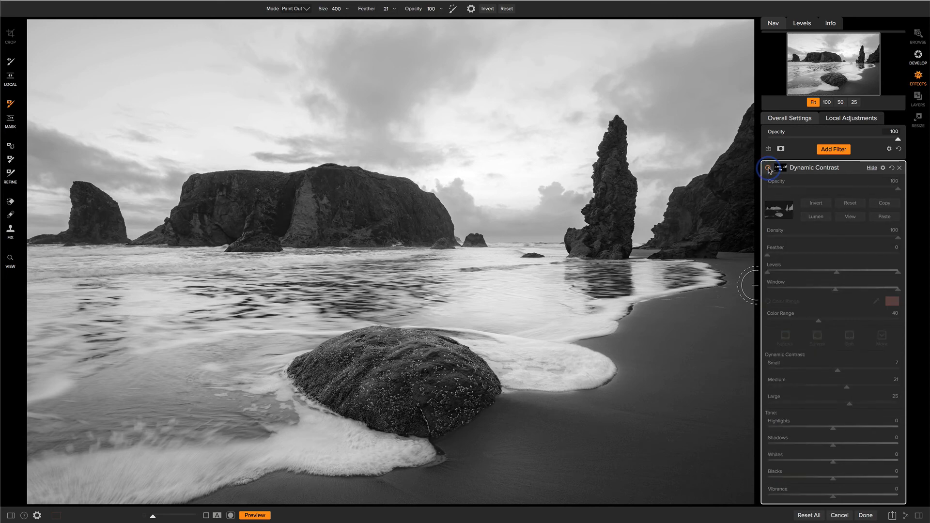
pyautogui.click(768, 169)
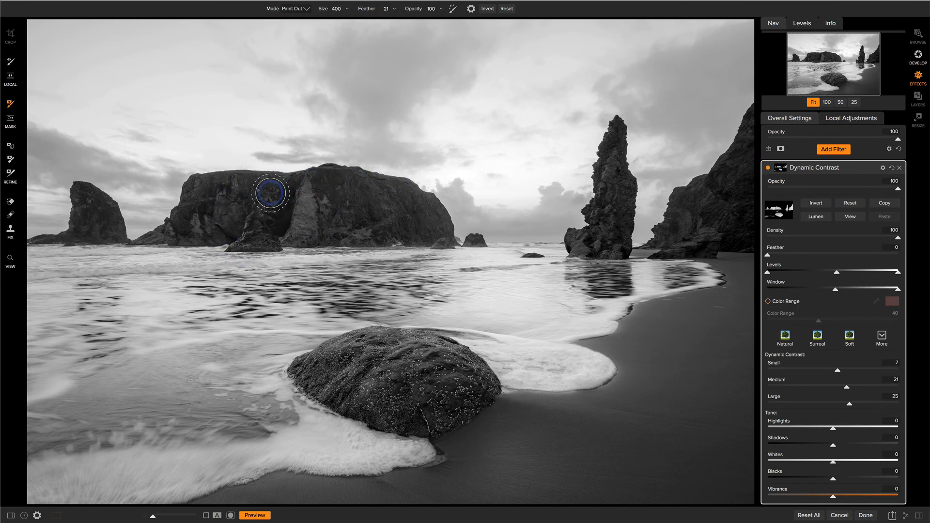
# - Inspect the large sea stack at 100% and start a local adjustment with Exposure set to -0.4
pyautogui.press('z')
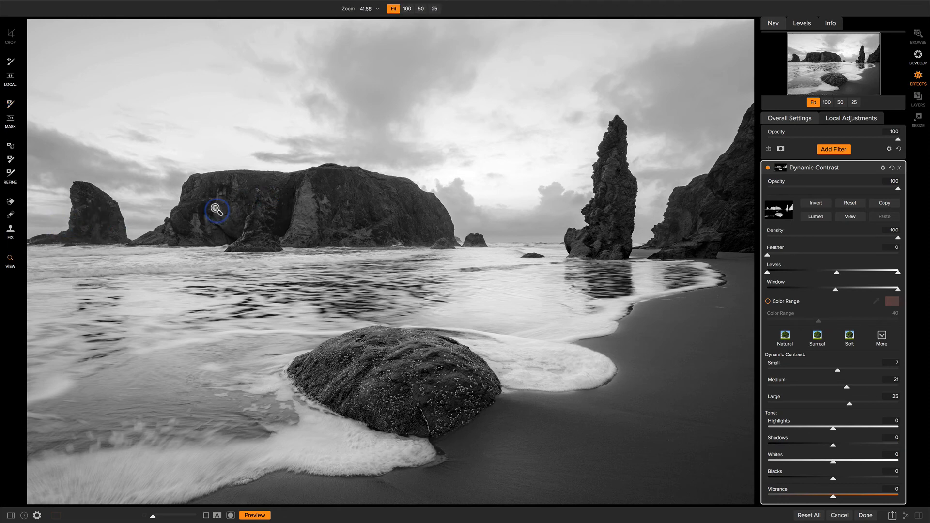
pyautogui.click(265, 213)
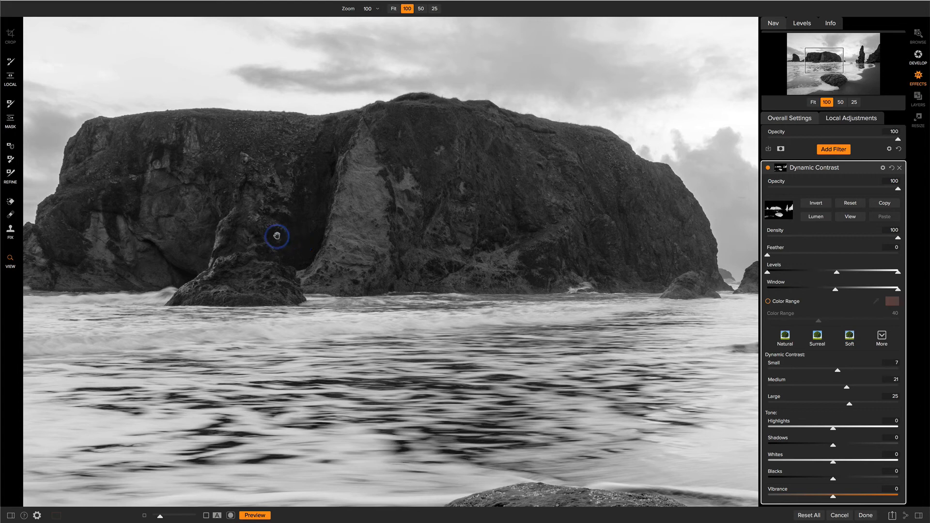
pyautogui.moveTo(269, 222); pyautogui.dragTo(321, 259)
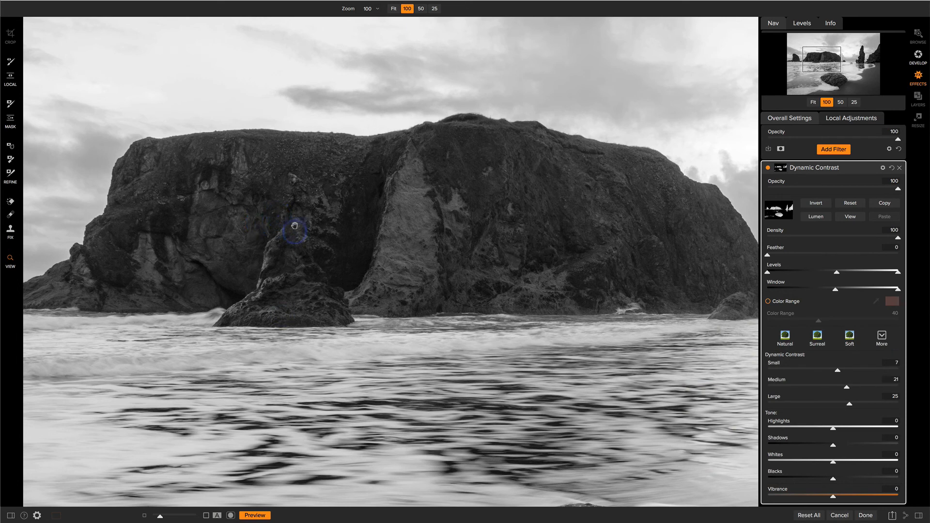
pyautogui.click(841, 119)
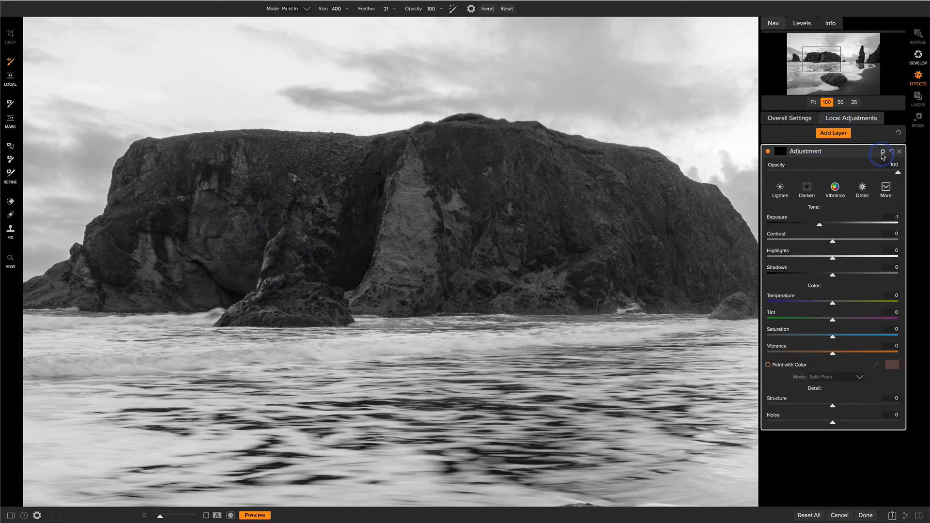
pyautogui.moveTo(819, 225); pyautogui.dragTo(829, 228)
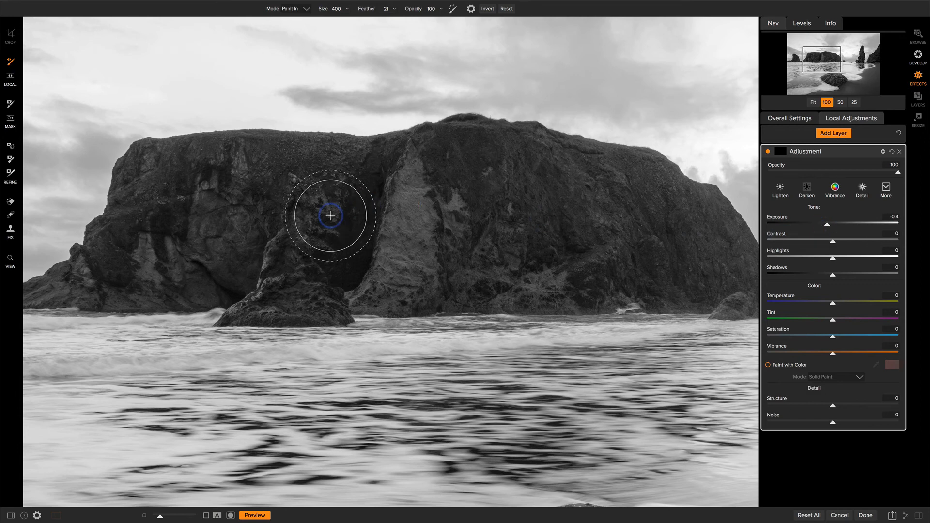
# - Enable Perfect Brush for the local adjustment and reduce the brush to size 60
pyautogui.press('[')
pyautogui.press('[')
pyautogui.press('[')
pyautogui.press('[')
pyautogui.press('[')
pyautogui.press('[')
pyautogui.click(452, 10)
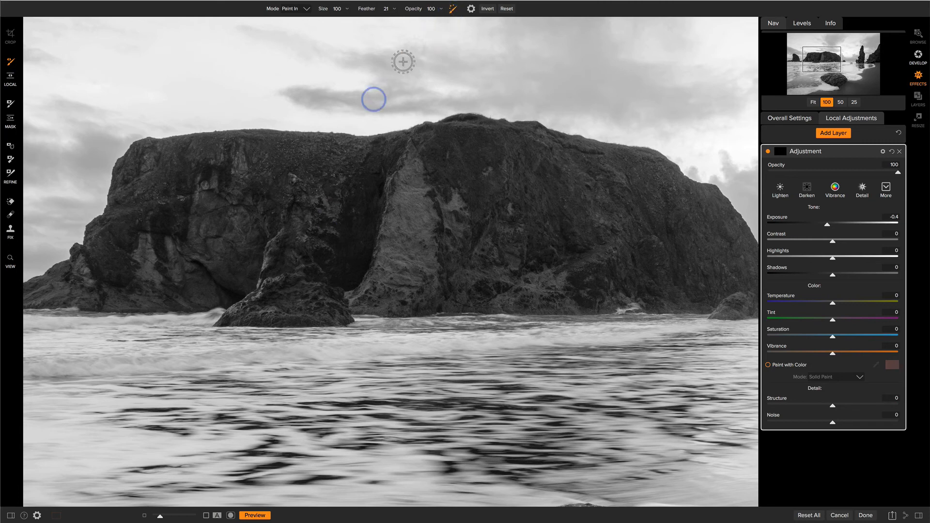
pyautogui.press('[')
pyautogui.press('[')
pyautogui.press('[')
pyautogui.press('[')
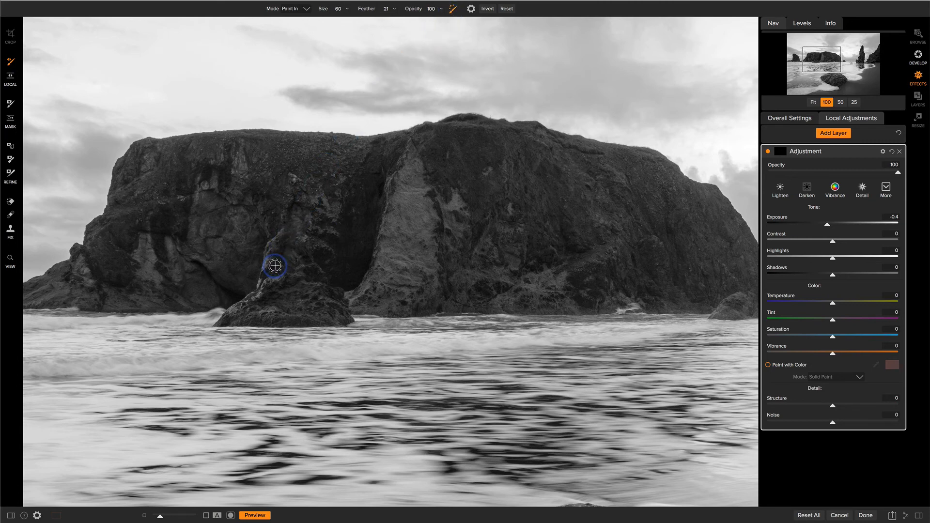
# - Paint the adjustment over the small rock in front of the large sea stack, filling gaps in the mask view with a size 35 brush
pyautogui.moveTo(275, 265)
pyautogui.mouseDown()
pyautogui.moveTo(287, 245)
pyautogui.moveTo(292, 179)
pyautogui.moveTo(307, 199)
pyautogui.moveTo(306, 235)
pyautogui.moveTo(294, 188)
pyautogui.moveTo(288, 229)
pyautogui.moveTo(268, 253)
pyautogui.moveTo(297, 202)
pyautogui.moveTo(299, 224)
pyautogui.moveTo(274, 259)
pyautogui.moveTo(279, 242)
pyautogui.moveTo(269, 251)
pyautogui.moveTo(264, 285)
pyautogui.moveTo(286, 243)
pyautogui.moveTo(295, 276)
pyautogui.moveTo(299, 224)
pyautogui.moveTo(317, 318)
pyautogui.moveTo(307, 268)
pyautogui.moveTo(341, 311)
pyautogui.moveTo(292, 277)
pyautogui.moveTo(295, 283)
pyautogui.moveTo(232, 315)
pyautogui.moveTo(270, 285)
pyautogui.mouseUp()
pyautogui.press('o')
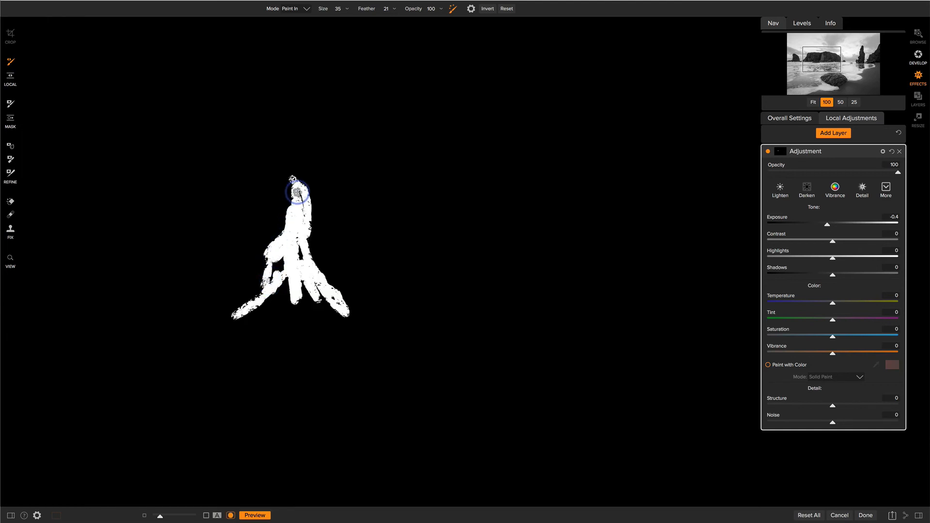
pyautogui.moveTo(297, 191)
pyautogui.mouseDown()
pyautogui.moveTo(298, 252)
pyautogui.moveTo(294, 179)
pyautogui.moveTo(302, 196)
pyautogui.moveTo(291, 276)
pyautogui.mouseUp()
pyautogui.press('o')
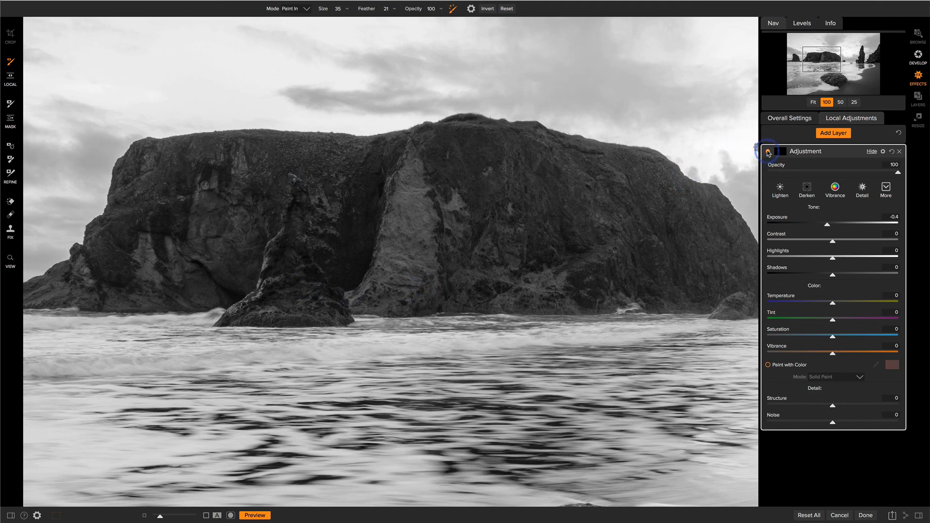
# - Toggle the local adjustment layer off and on to compare the darkened rock with the original
pyautogui.click(768, 151)
pyautogui.click(767, 152)
pyautogui.click(767, 151)
pyautogui.click(768, 151)
pyautogui.click(768, 152)
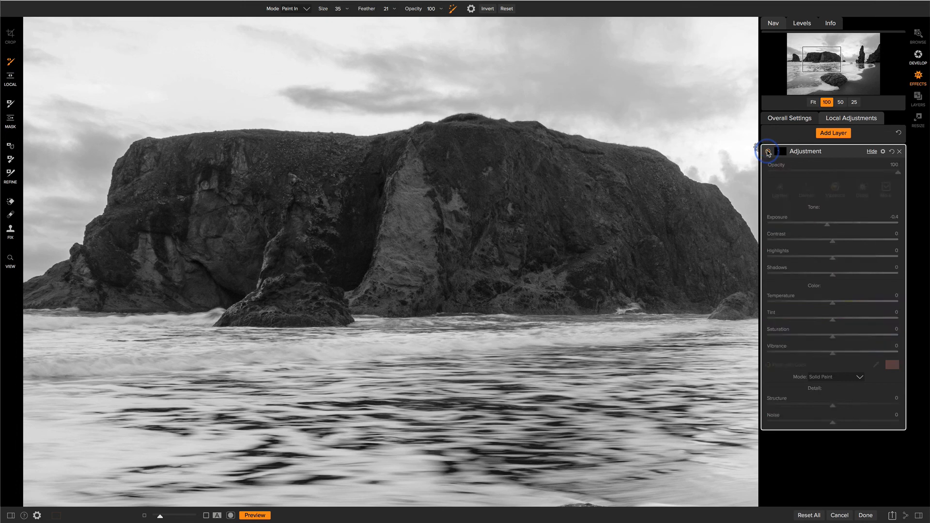
pyautogui.click(767, 152)
pyautogui.click(768, 152)
pyautogui.click(768, 152)
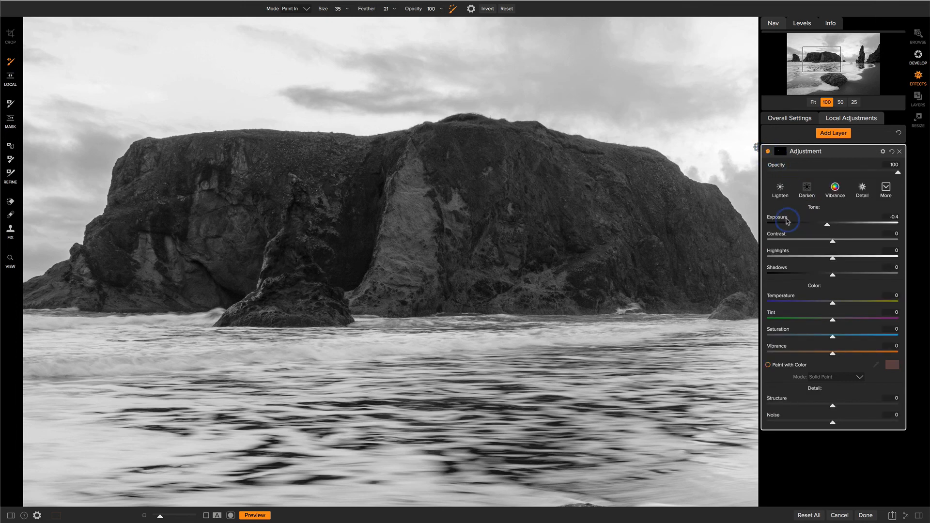
# - Set the local adjustment's Exposure to 0.05, Structure to 21 and Shadows to 13, and compare the result with the layer off
pyautogui.doubleClick(812, 226)
pyautogui.click(832, 224)
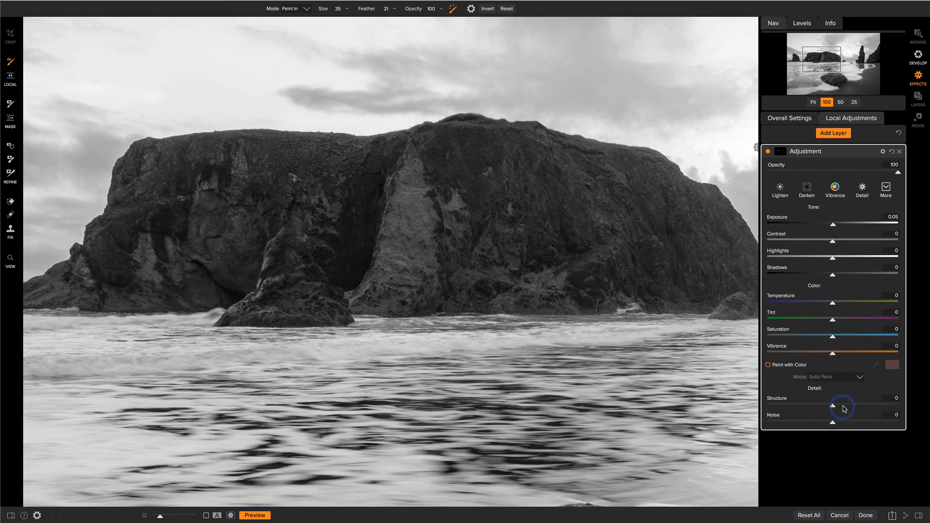
pyautogui.moveTo(832, 405); pyautogui.dragTo(847, 405)
pyautogui.moveTo(838, 276); pyautogui.dragTo(842, 276)
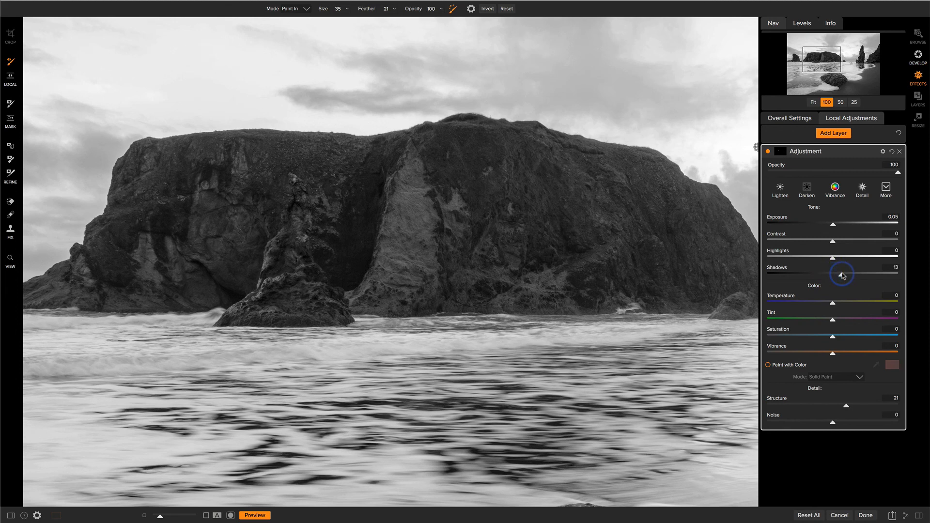
pyautogui.click(768, 152)
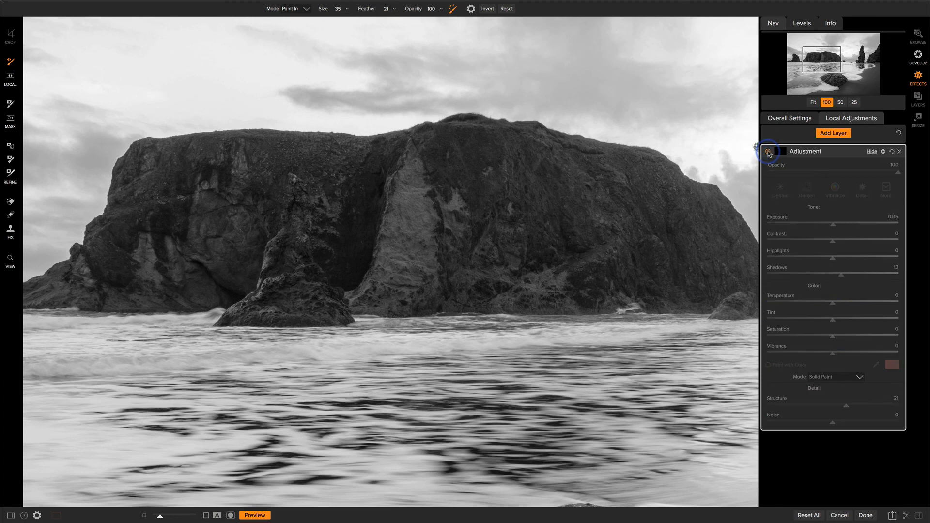
pyautogui.click(768, 151)
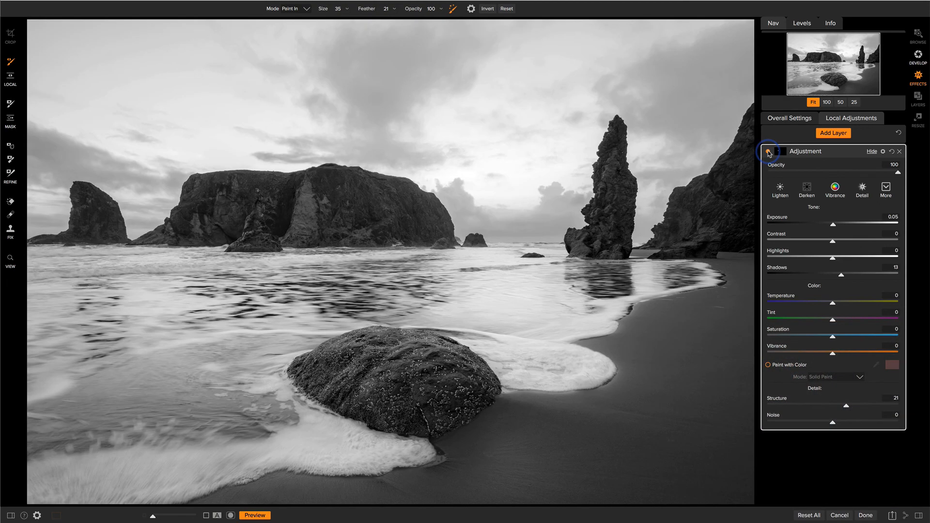
# - Delete the local adjustment layer and restore it repeatedly to compare the whole photo without it
pyautogui.click(899, 152)
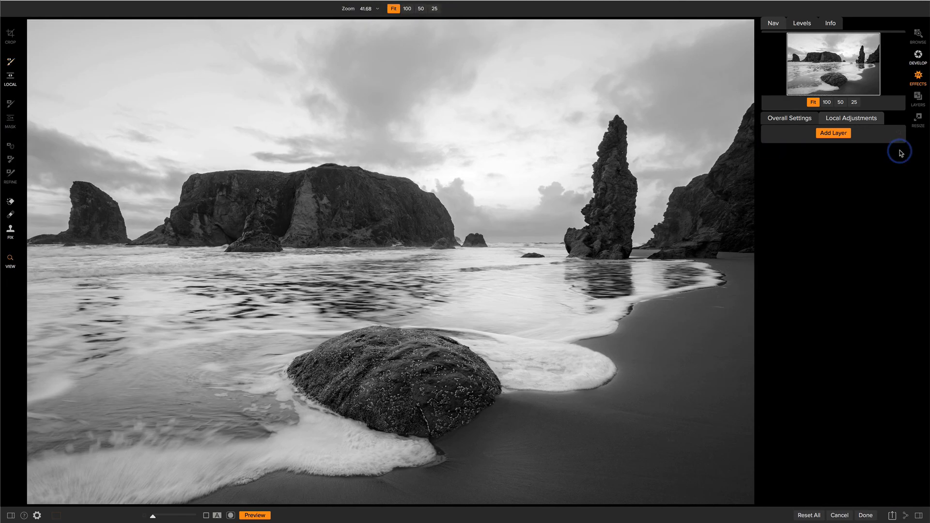
pyautogui.press('super+z')
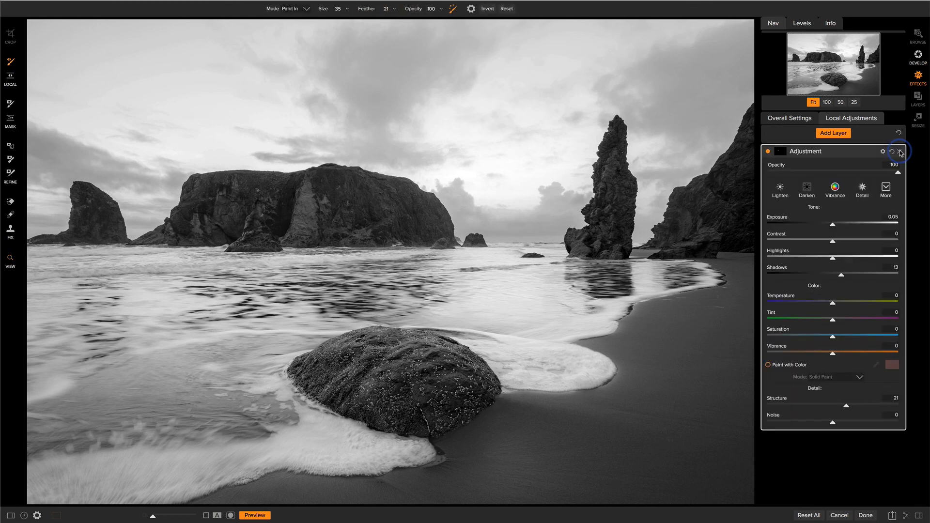
pyautogui.click(900, 152)
pyautogui.press('super+z')
pyautogui.click(899, 152)
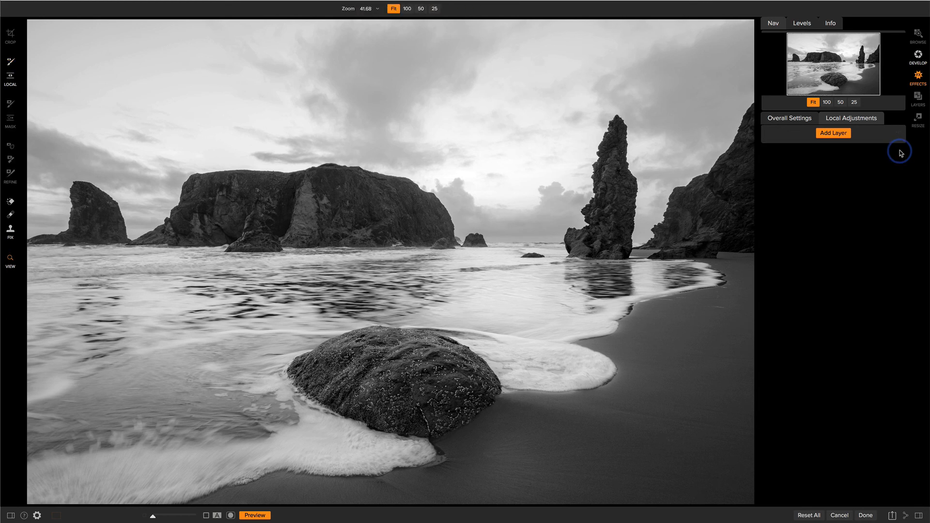
pyautogui.press('super+z')
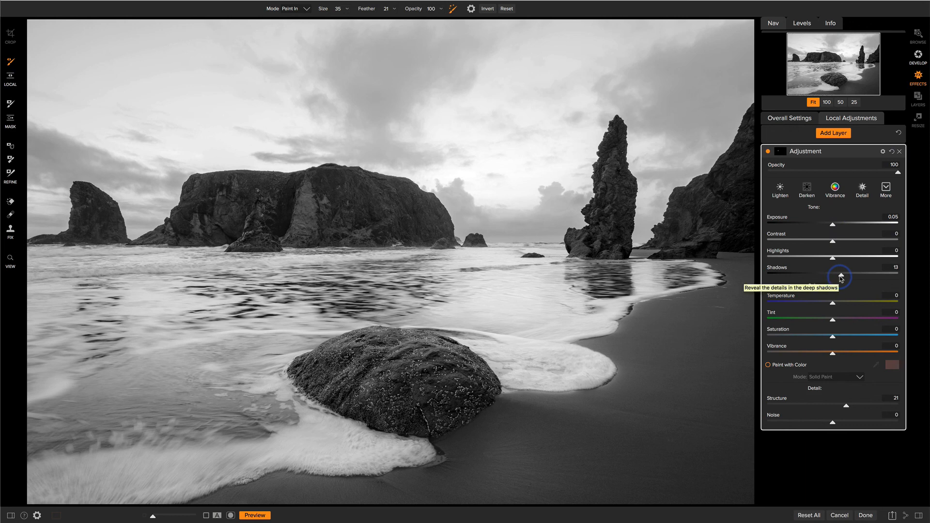
# - Compare the whole photo with the local adjustment off and on, and finish the edit to apply all effects
pyautogui.click(768, 152)
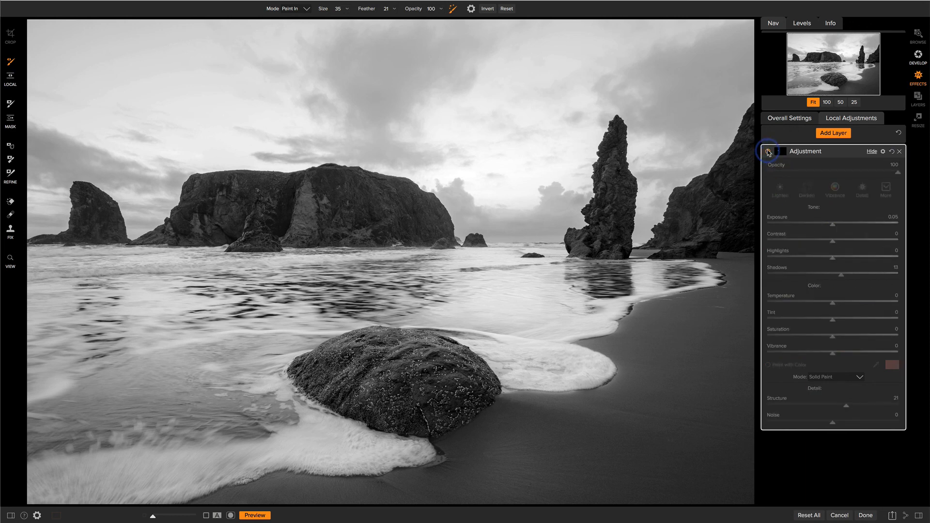
pyautogui.click(768, 151)
pyautogui.click(767, 152)
pyautogui.click(767, 152)
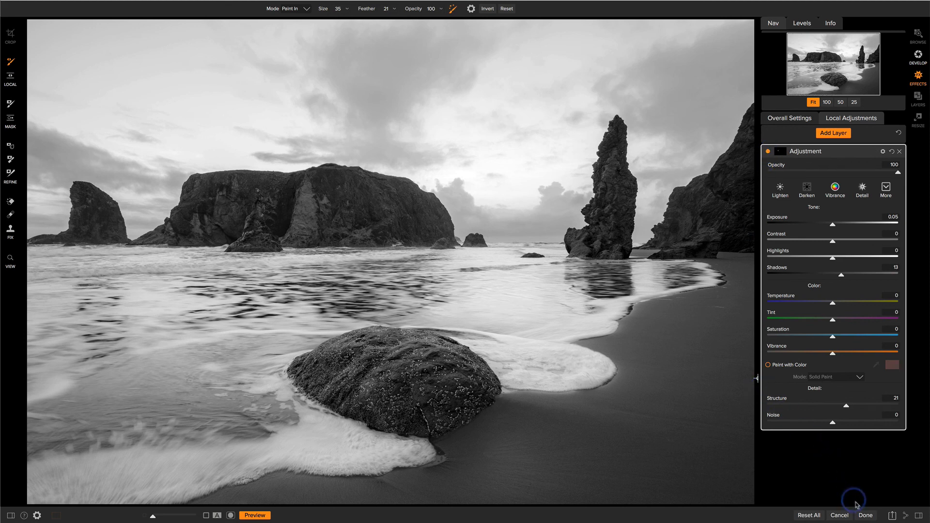
pyautogui.click(866, 515)
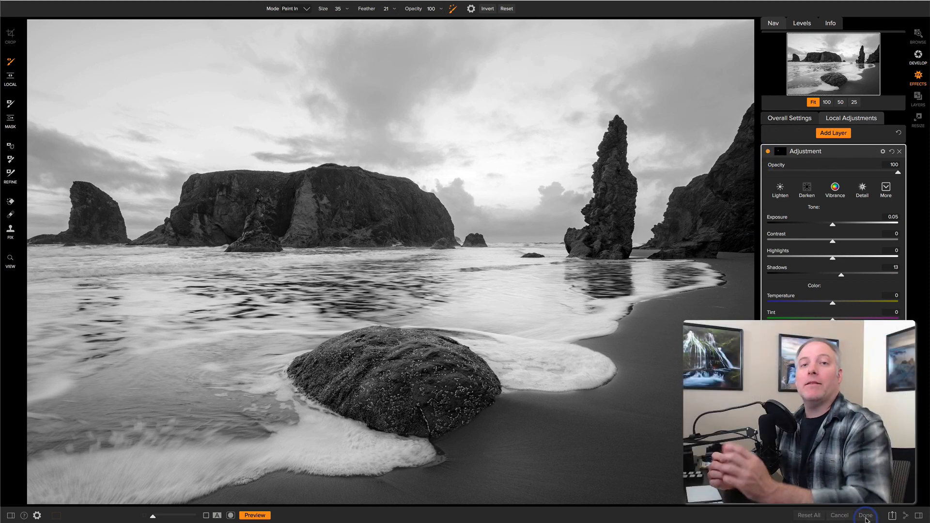